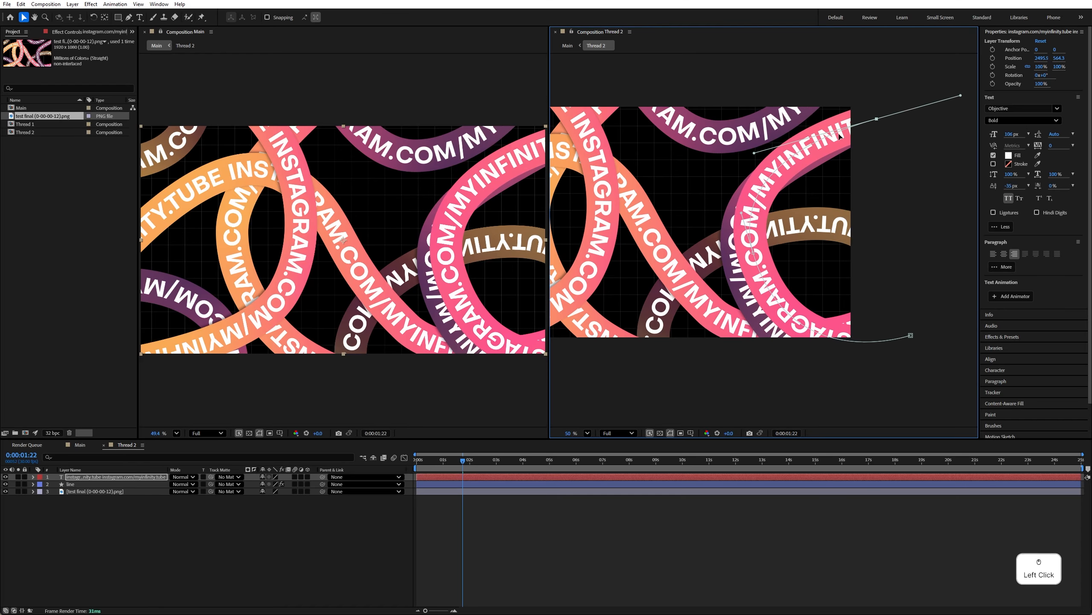
- Adjust the points and handles of the text path in Thread 2 so the strand follows the pink loop in the reference image
{"action": "left_click_drag", "start_coordinate": [754, 153], "coordinate": [771, 160]}
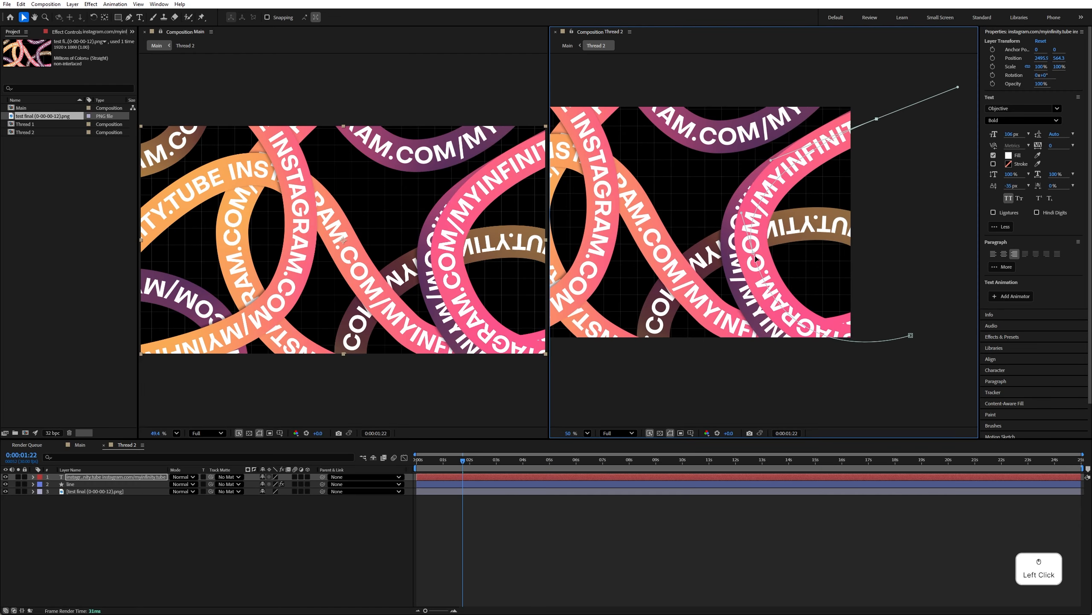
{"action": "left_click_drag", "start_coordinate": [753, 254], "coordinate": [733, 198]}
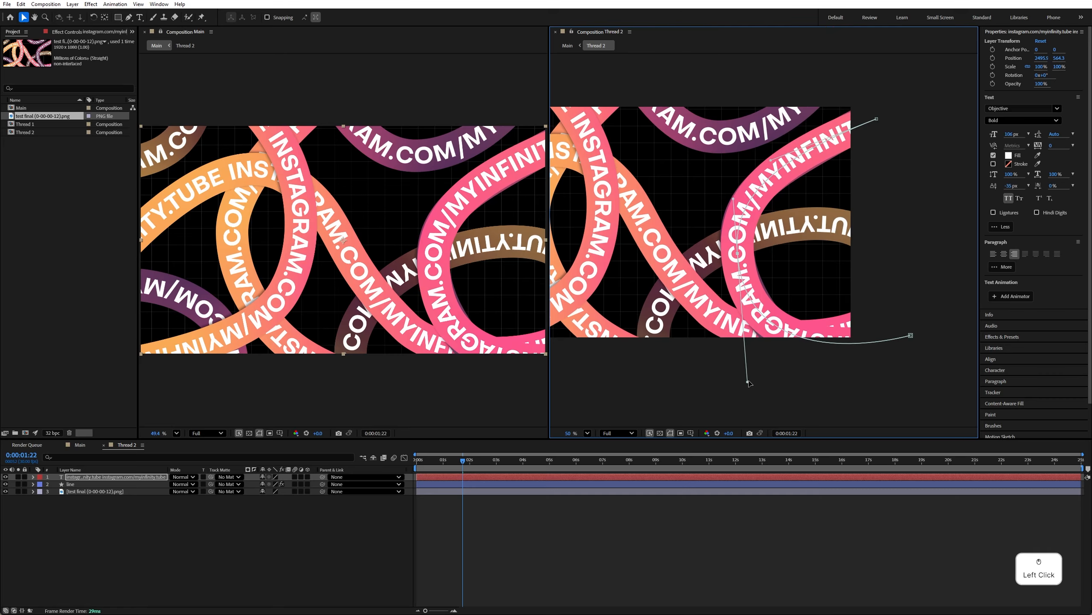
{"action": "left_click_drag", "start_coordinate": [748, 382], "coordinate": [750, 373]}
{"action": "left_click_drag", "start_coordinate": [912, 337], "coordinate": [871, 384]}
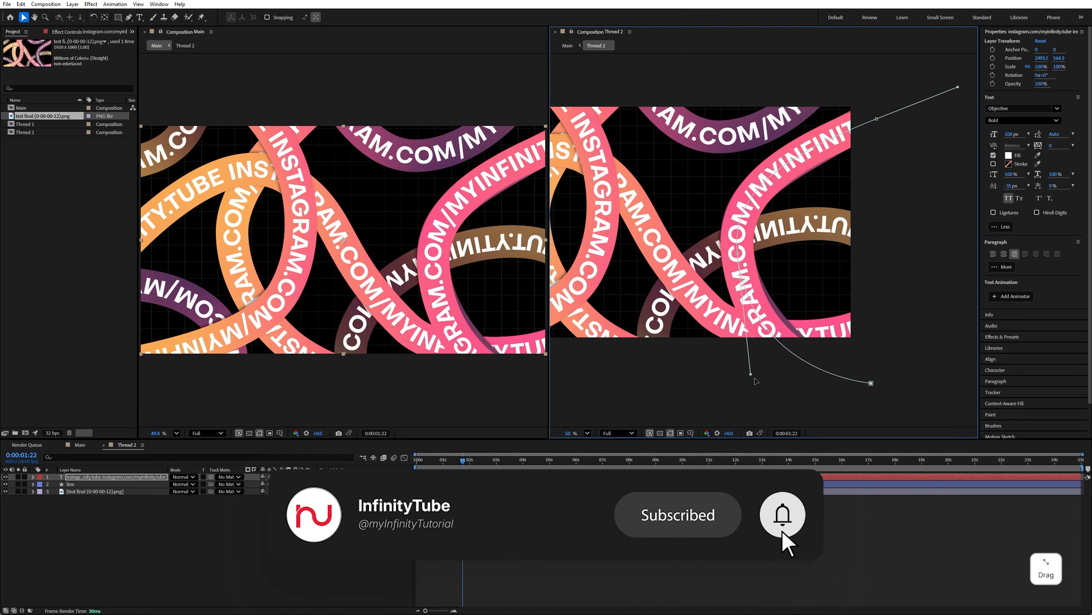
{"action": "left_click_drag", "start_coordinate": [750, 374], "coordinate": [767, 372]}
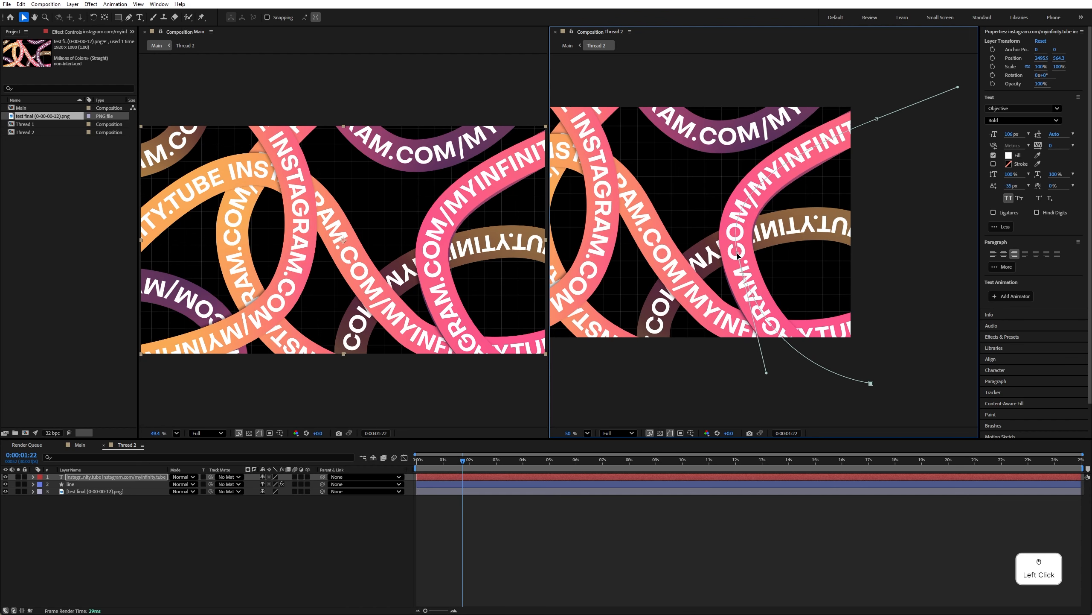
{"action": "left_click_drag", "start_coordinate": [737, 253], "coordinate": [740, 259]}
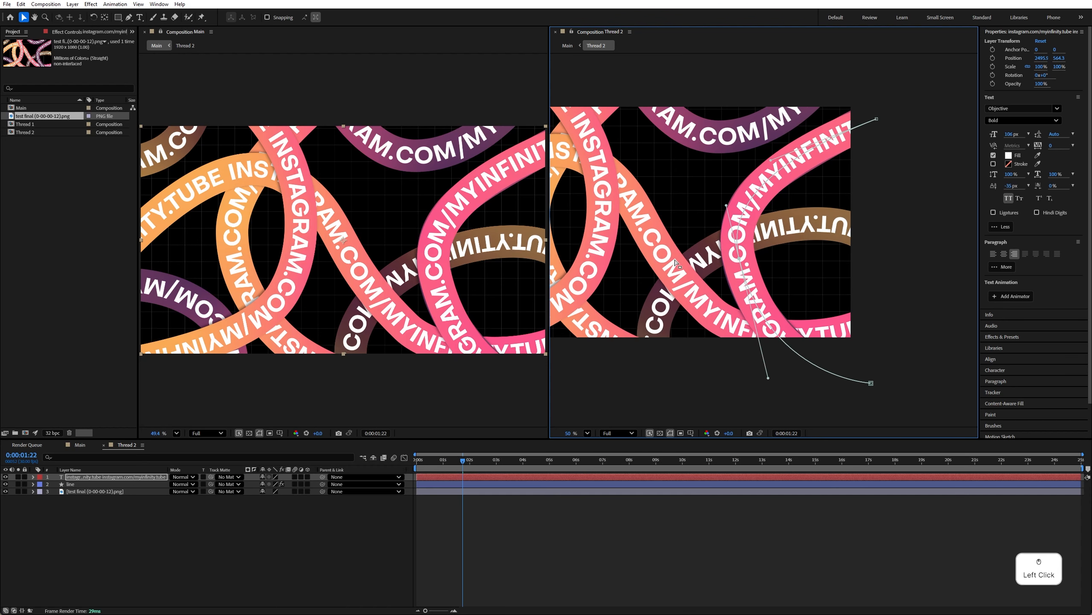
- Check the line layer's visibility and delete the reference image layer "test final (0-00-00-12).png" from Thread 2
{"action": "left_click", "coordinate": [108, 492]}
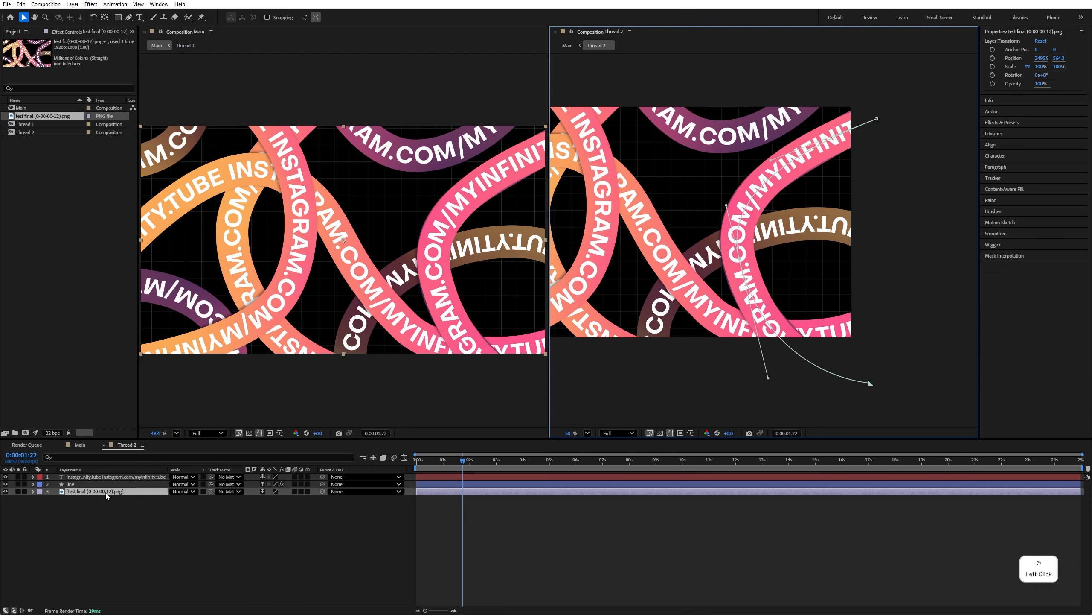
{"action": "left_click", "coordinate": [5, 484]}
{"action": "left_click", "coordinate": [5, 484]}
{"action": "left_click", "coordinate": [24, 491]}
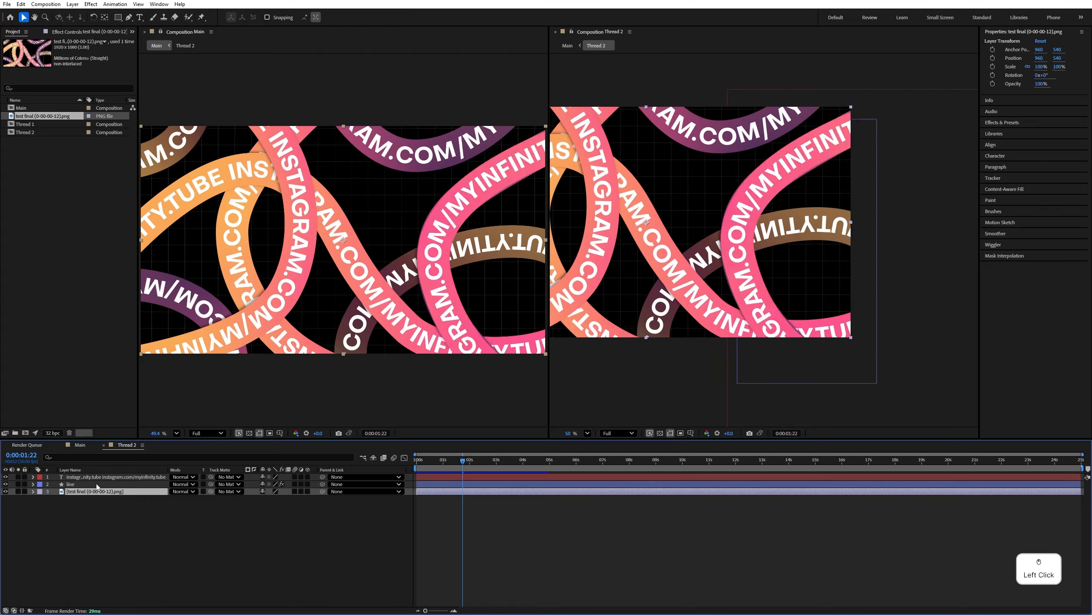
{"action": "key", "text": "Delete"}
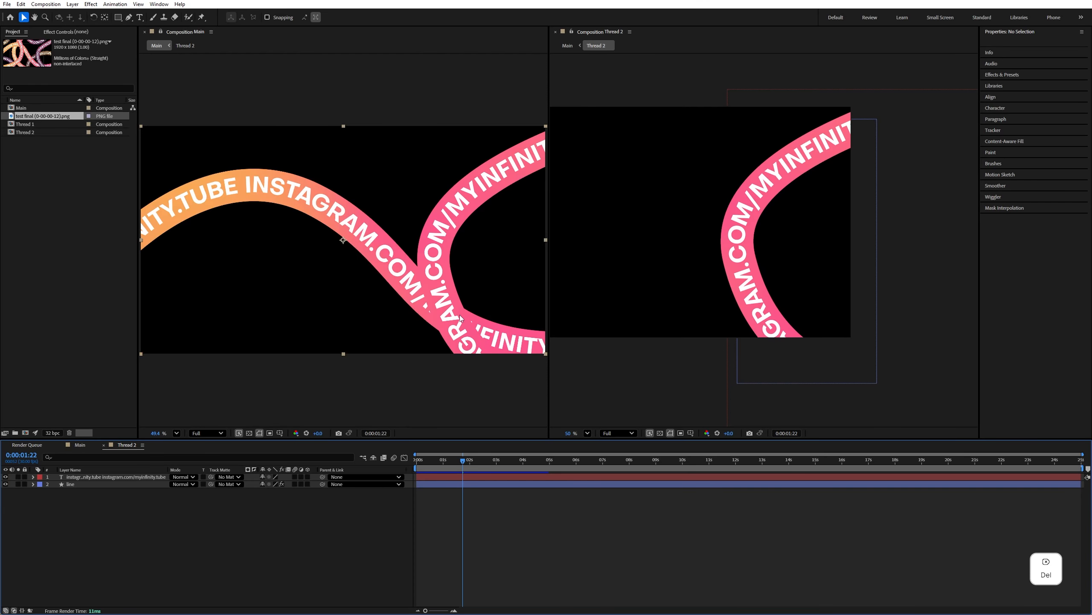
- Duplicate the Thread 2 composition as Thread 3 and add it to Main above the Thread 2 layer
{"action": "left_click", "coordinate": [79, 445]}
{"action": "left_click", "coordinate": [77, 476]}
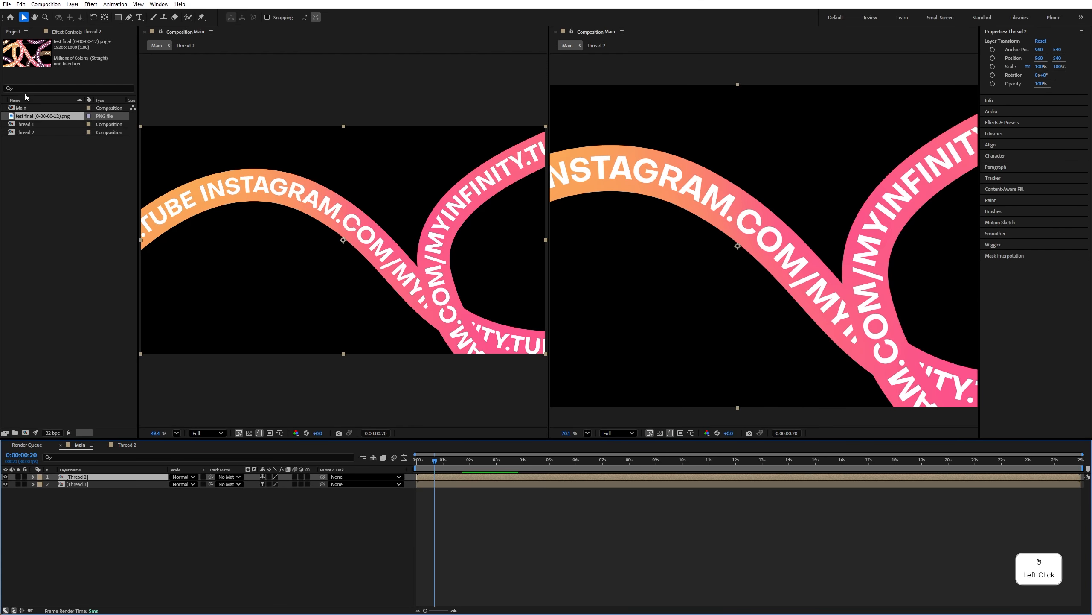
{"action": "left_click", "coordinate": [30, 134]}
{"action": "key", "text": "ctrl+d"}
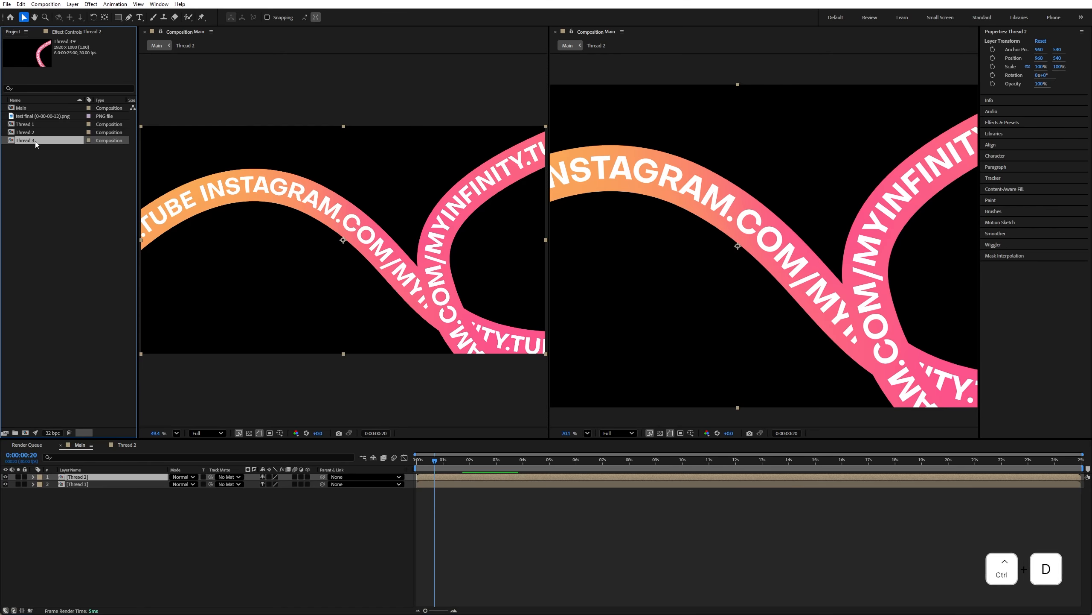
{"action": "left_click_drag", "start_coordinate": [25, 140], "coordinate": [93, 481]}
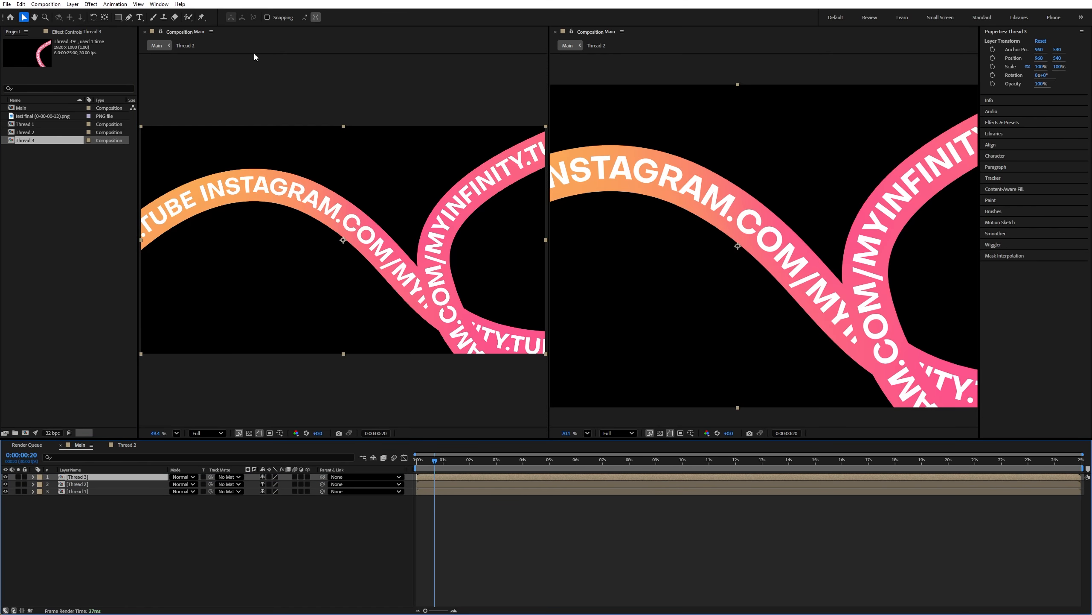
- Open Thread 3 and move the text path's end and middle points toward the left part of the frame, forming a roughly vertical strand
{"action": "double_click", "coordinate": [156, 478]}
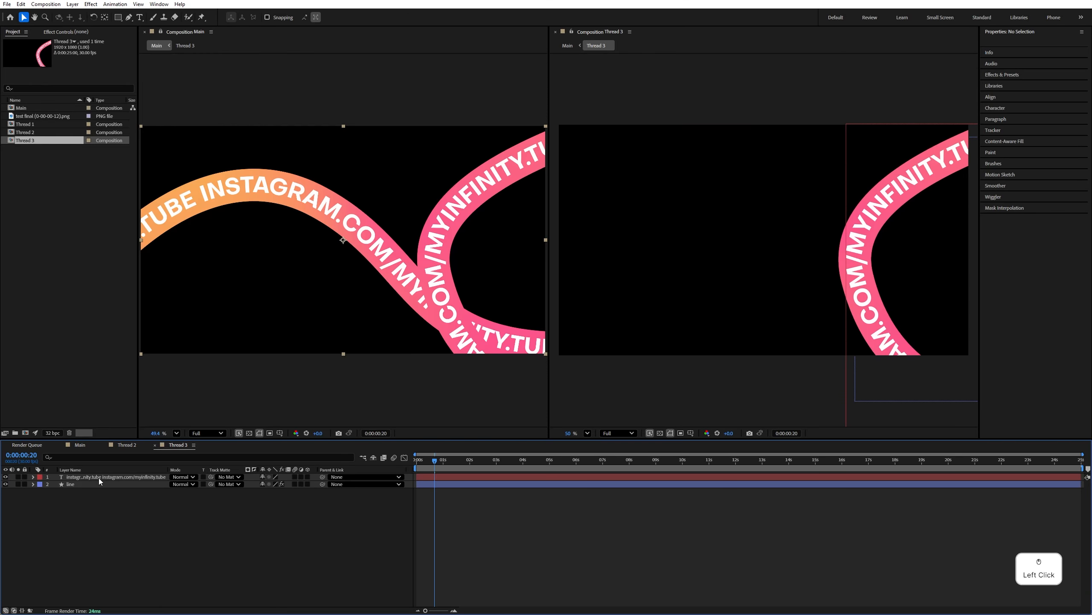
{"action": "left_click", "coordinate": [871, 247]}
{"action": "scroll", "coordinate": [857, 302], "scroll_direction": "down", "scroll_amount": 2}
{"action": "left_click_drag", "start_coordinate": [857, 302], "coordinate": [751, 306]}
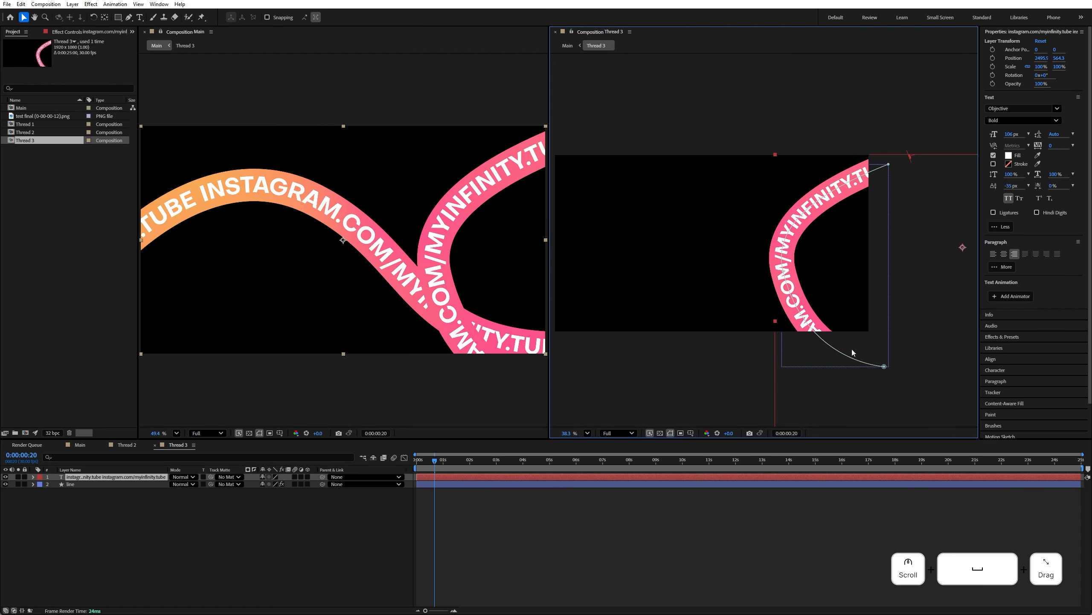
{"action": "left_click_drag", "start_coordinate": [884, 366], "coordinate": [700, 398]}
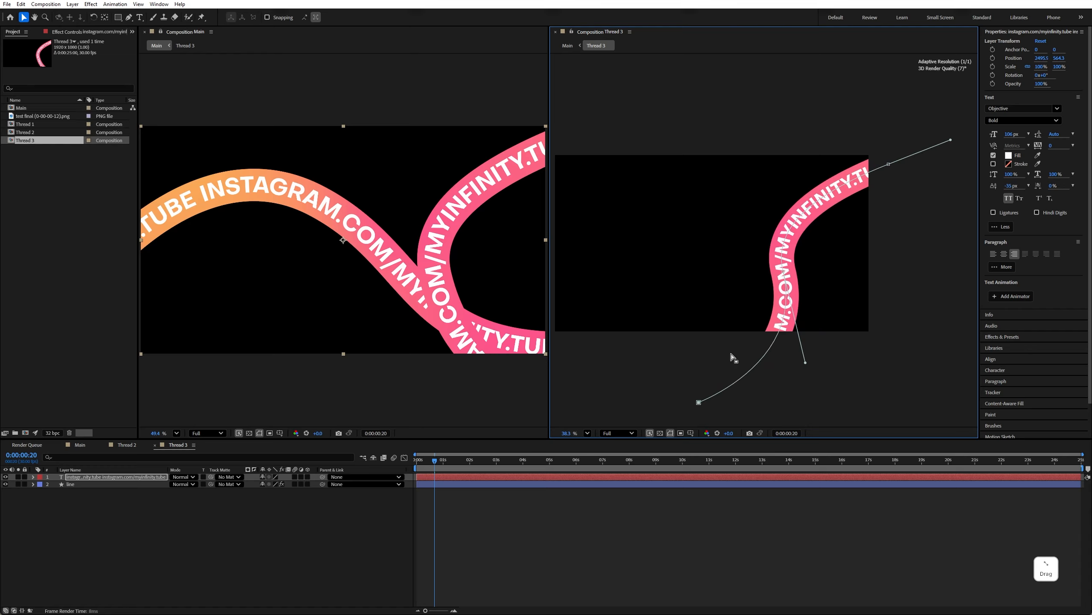
{"action": "left_click_drag", "start_coordinate": [783, 268], "coordinate": [662, 271]}
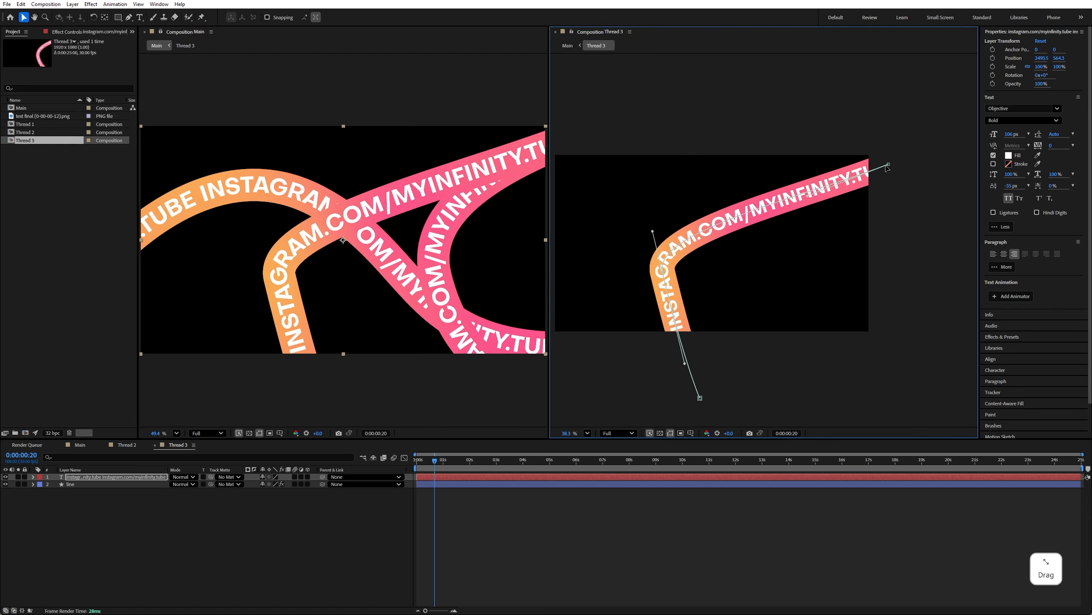
{"action": "left_click_drag", "start_coordinate": [888, 164], "coordinate": [678, 113]}
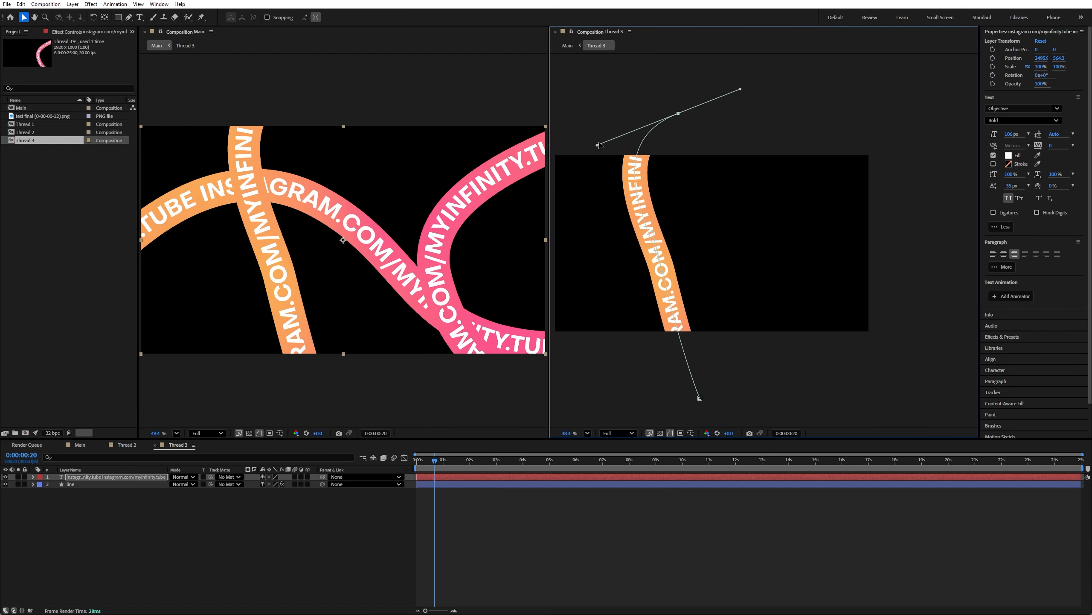
- Refine the Thread 3 path's points and handles into a smooth C-shaped curve crossing the frame's upper and lower edges
{"action": "left_click_drag", "start_coordinate": [598, 145], "coordinate": [604, 207]}
{"action": "left_click_drag", "start_coordinate": [663, 271], "coordinate": [617, 288]}
{"action": "left_click_drag", "start_coordinate": [699, 398], "coordinate": [749, 377]}
{"action": "left_click_drag", "start_coordinate": [678, 113], "coordinate": [686, 130]}
{"action": "mouse_move", "coordinate": [725, 78]}
{"action": "left_mouse_down"}
{"action": "mouse_move", "coordinate": [740, 99]}
{"action": "mouse_move", "coordinate": [721, 98]}
{"action": "left_mouse_up"}
{"action": "left_click_drag", "start_coordinate": [617, 288], "coordinate": [620, 292]}
{"action": "left_click_drag", "start_coordinate": [595, 212], "coordinate": [597, 207]}
{"action": "left_click_drag", "start_coordinate": [686, 130], "coordinate": [688, 135]}
{"action": "left_click_drag", "start_coordinate": [601, 212], "coordinate": [601, 203]}
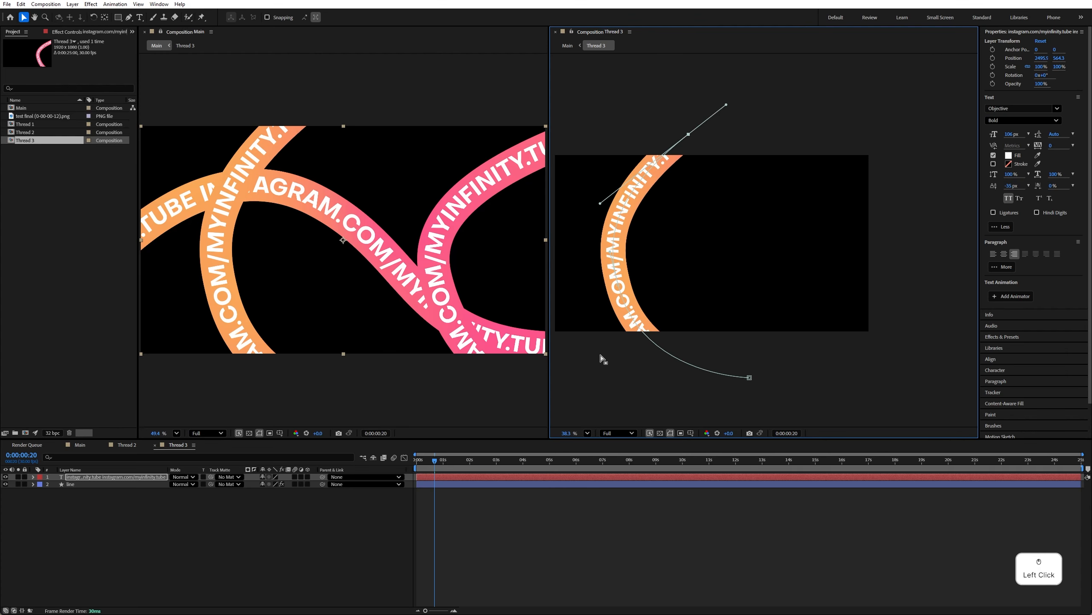
- Duplicate the Thread 3 layer in Main and set the copy's rotation to 63°
{"action": "left_click", "coordinate": [96, 450]}
{"action": "left_click", "coordinate": [106, 535]}
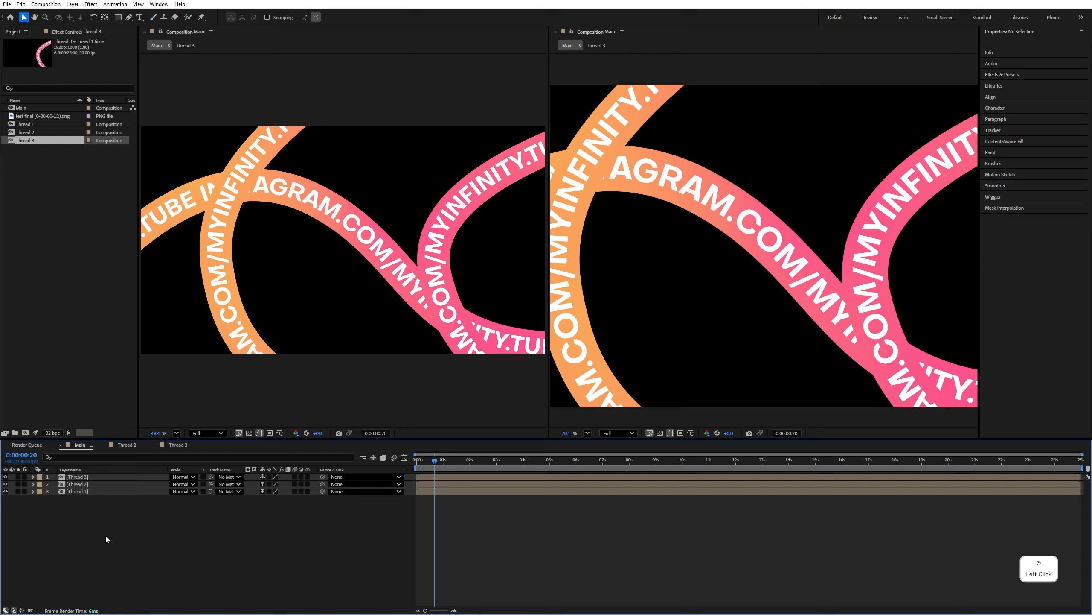
{"action": "left_click", "coordinate": [109, 483]}
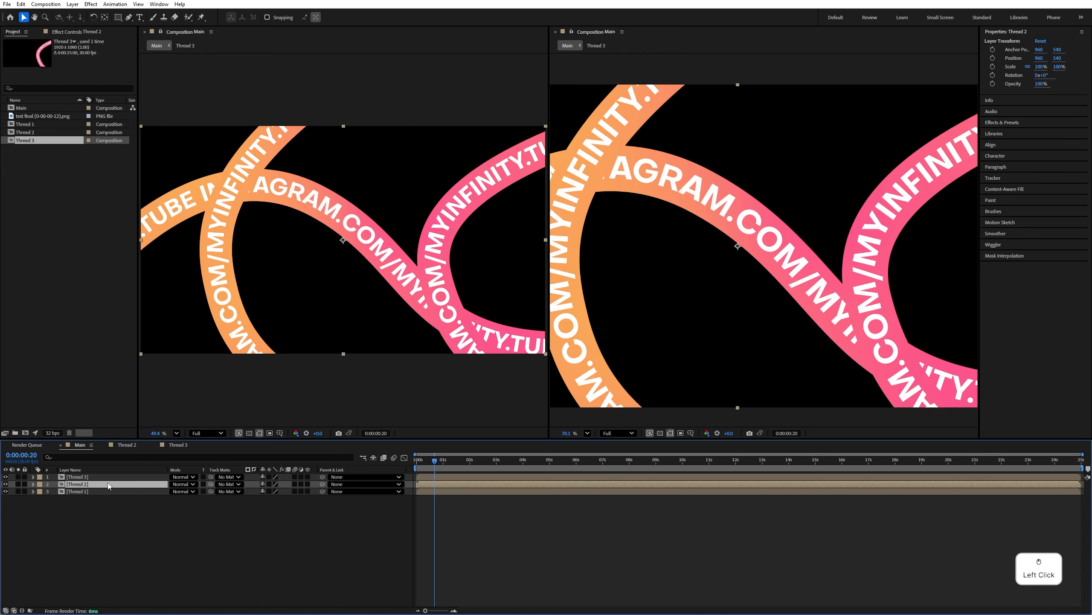
{"action": "left_click", "coordinate": [79, 475]}
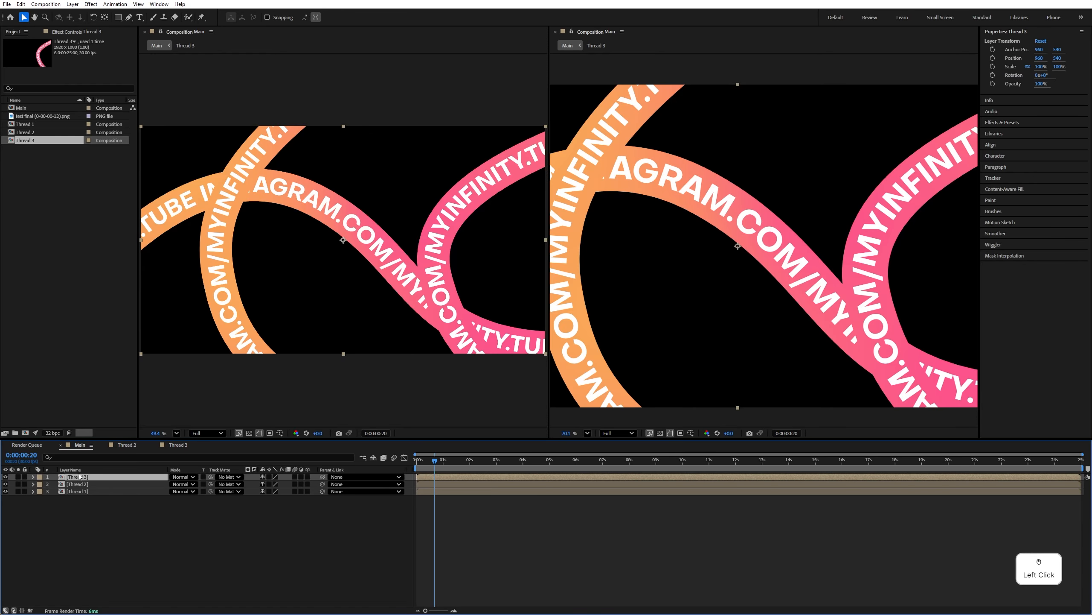
{"action": "left_click", "coordinate": [7, 477]}
{"action": "left_click", "coordinate": [6, 477]}
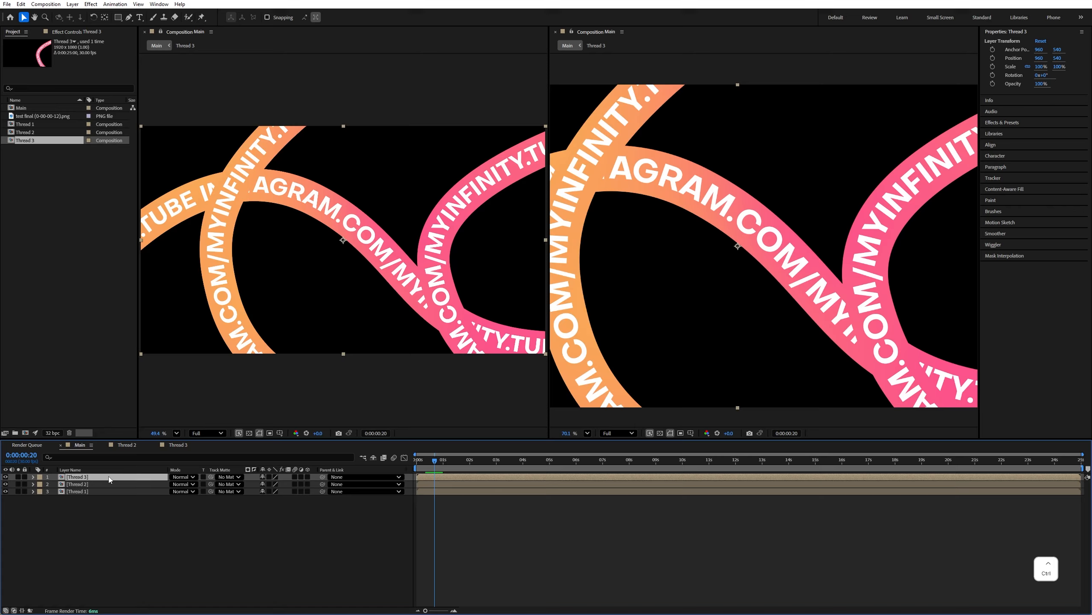
{"action": "key", "text": "ctrl+d"}
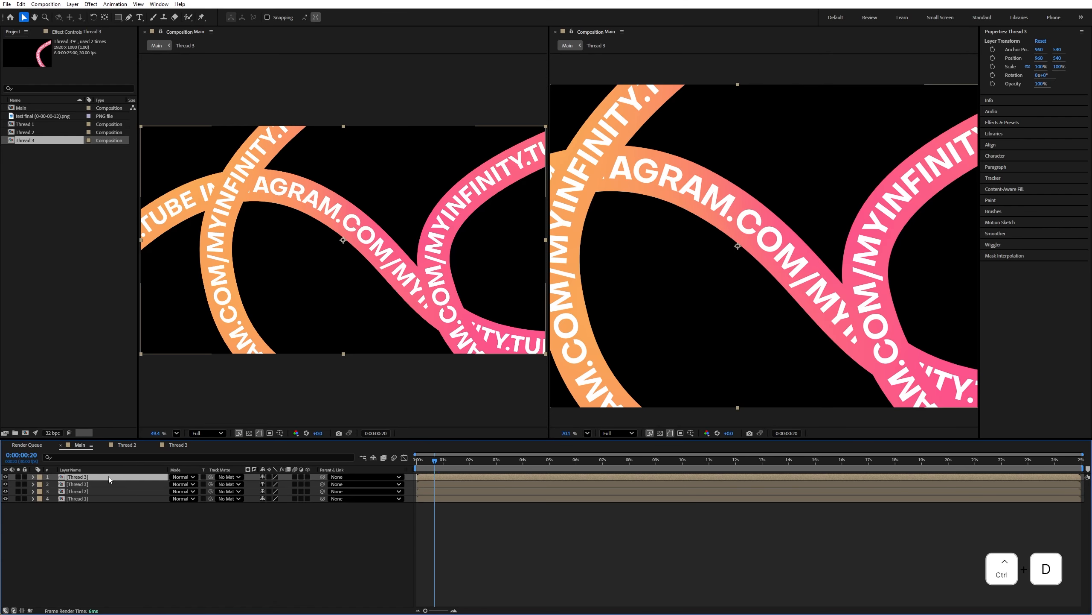
{"action": "key", "text": "r"}
{"action": "left_click_drag", "start_coordinate": [268, 484], "coordinate": [288, 472]}
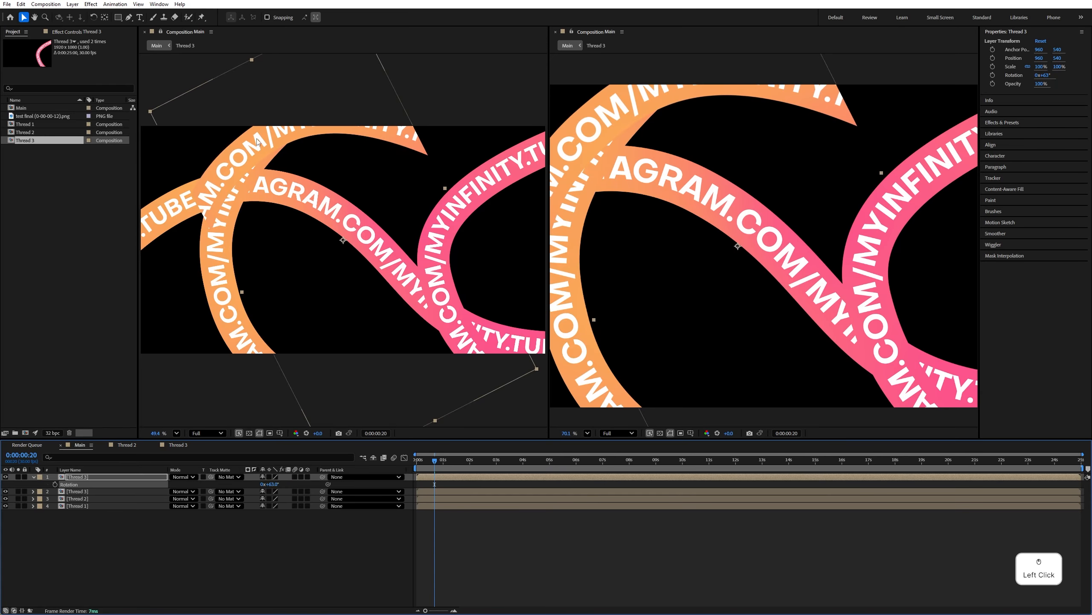
- Move the rotated Thread 3 copy into the lower-right area of the frame and enable Collapse Transformations on it
{"action": "left_click", "coordinate": [556, 32]}
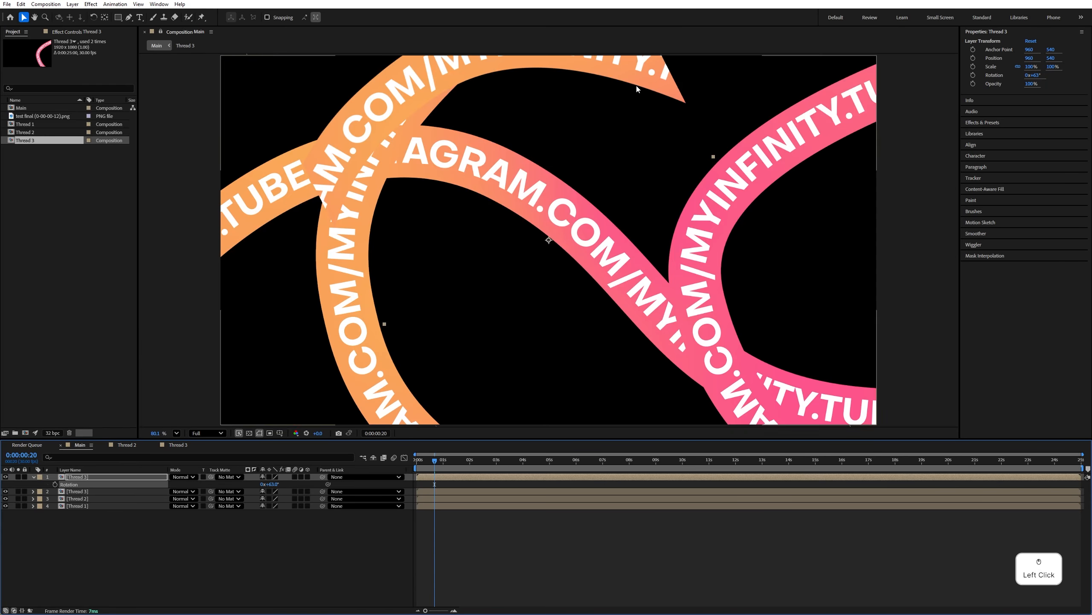
{"action": "left_click_drag", "start_coordinate": [378, 119], "coordinate": [563, 310]}
{"action": "left_click", "coordinate": [133, 477]}
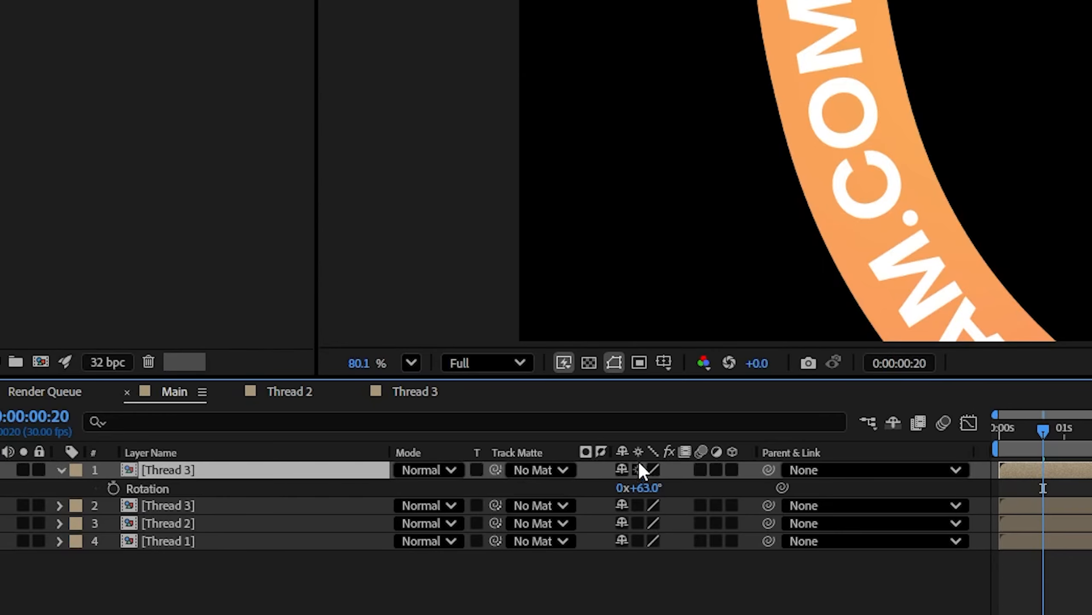
{"action": "left_click", "coordinate": [639, 469]}
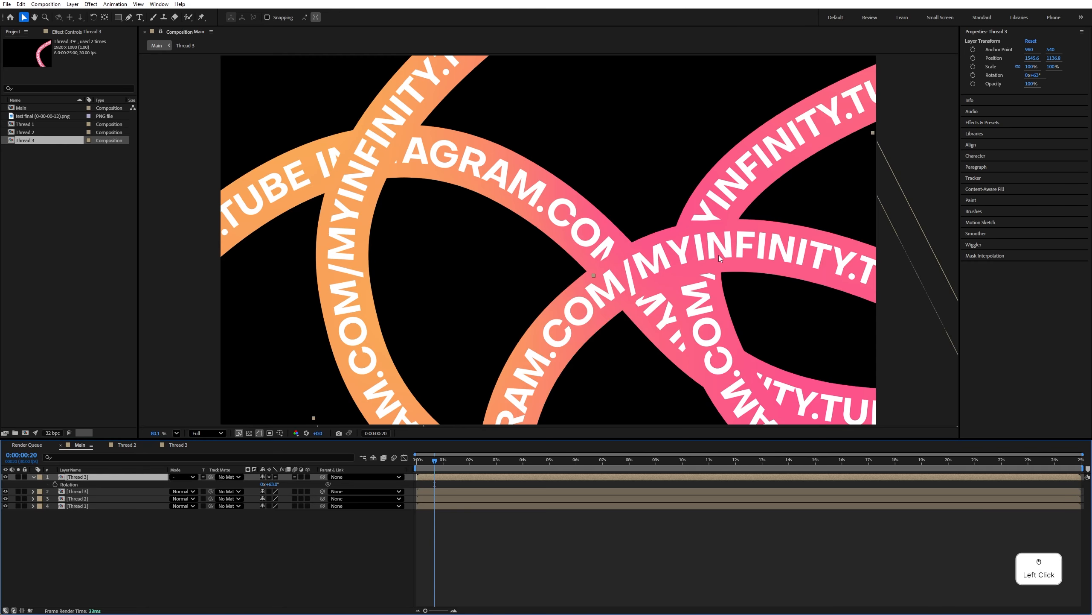
{"action": "left_click_drag", "start_coordinate": [719, 254], "coordinate": [772, 275]}
{"action": "left_click", "coordinate": [659, 318]}
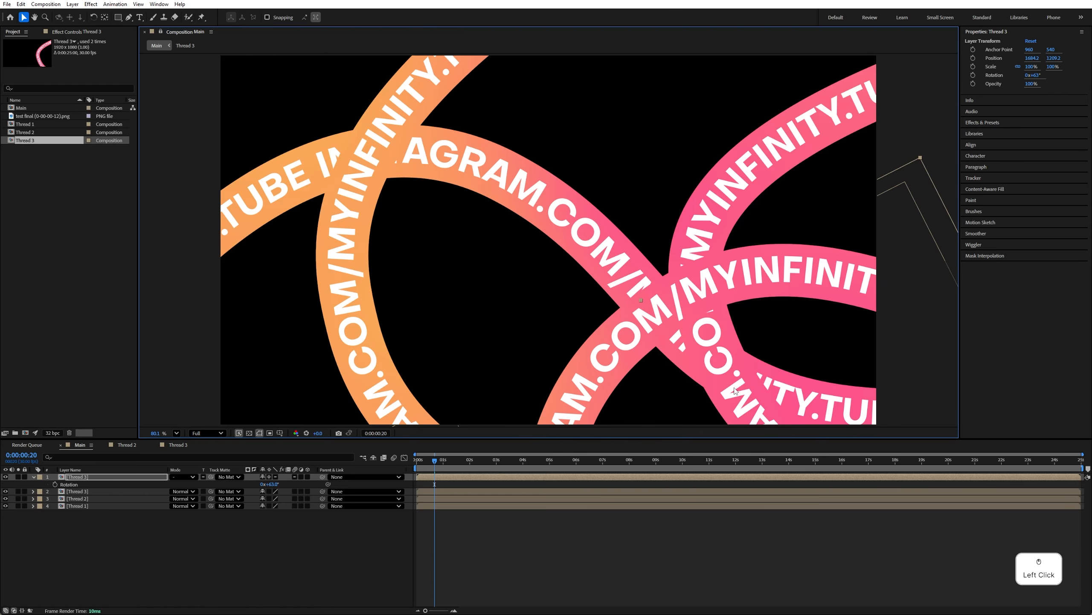
- Duplicate the Thread 2 layer in Main and move the copy to the top of the layer stack
{"action": "left_click", "coordinate": [50, 500]}
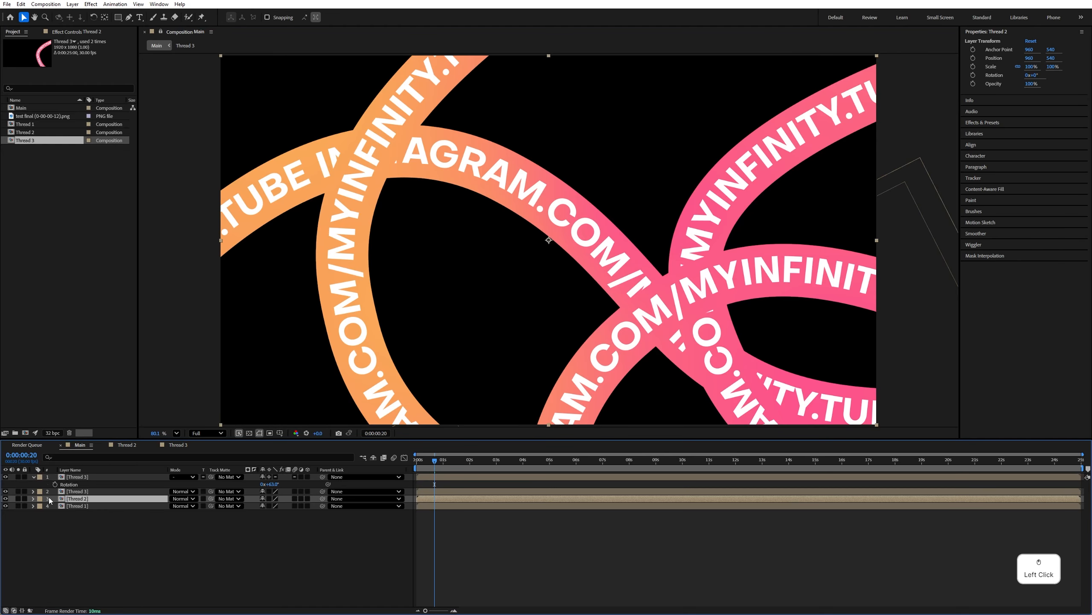
{"action": "left_click", "coordinate": [5, 499]}
{"action": "left_click", "coordinate": [6, 499]}
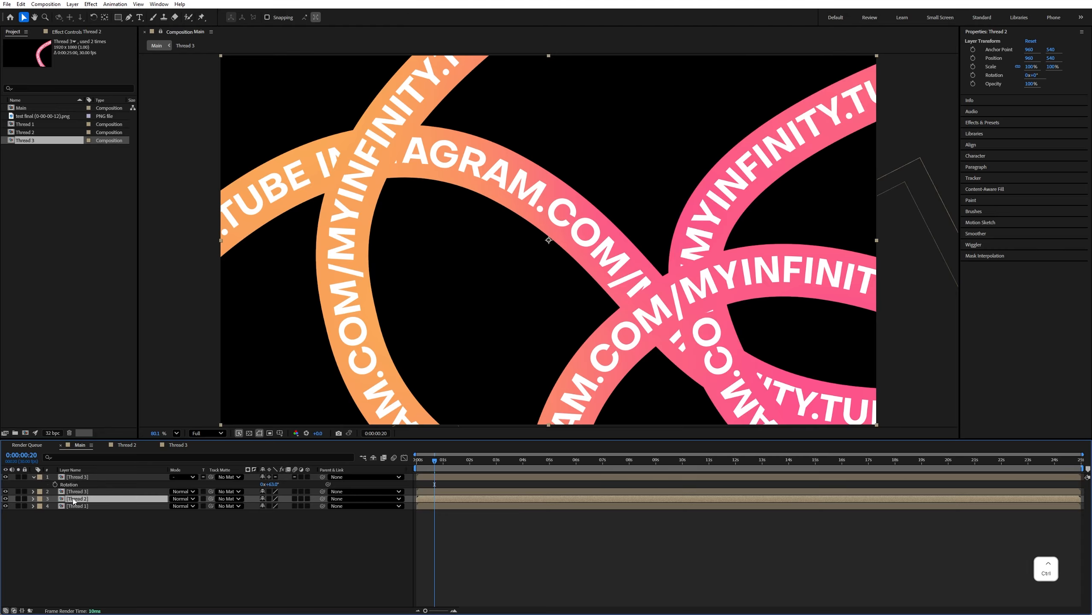
{"action": "key", "text": "ctrl+d"}
{"action": "left_click_drag", "start_coordinate": [71, 499], "coordinate": [89, 478]}
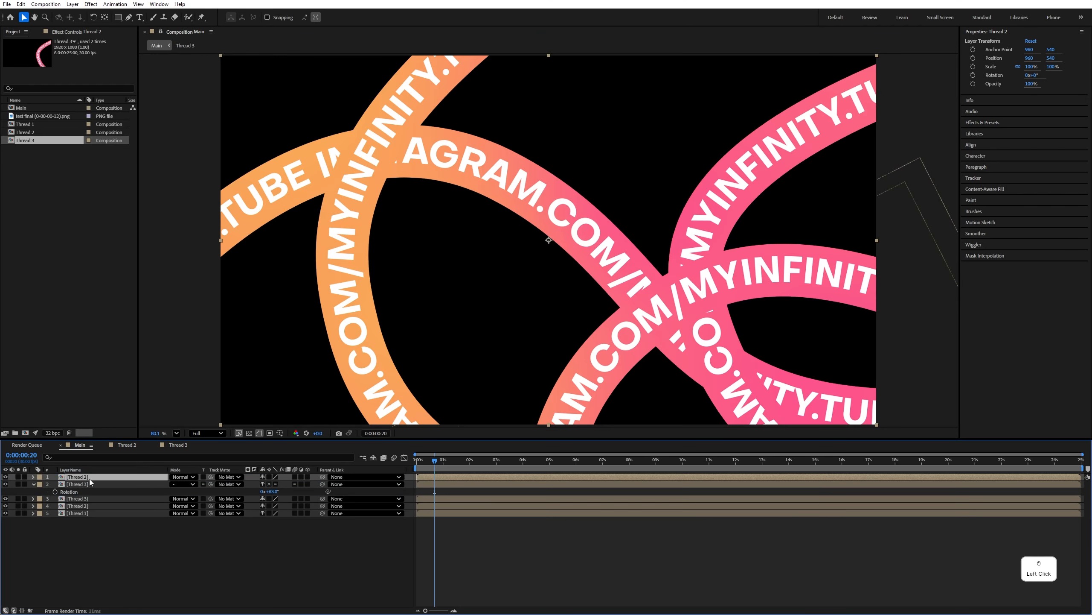
- Rotate the topmost Thread 2 copy to -105° and place its arc at the frame's upper edge, right of centre
{"action": "key", "text": "r"}
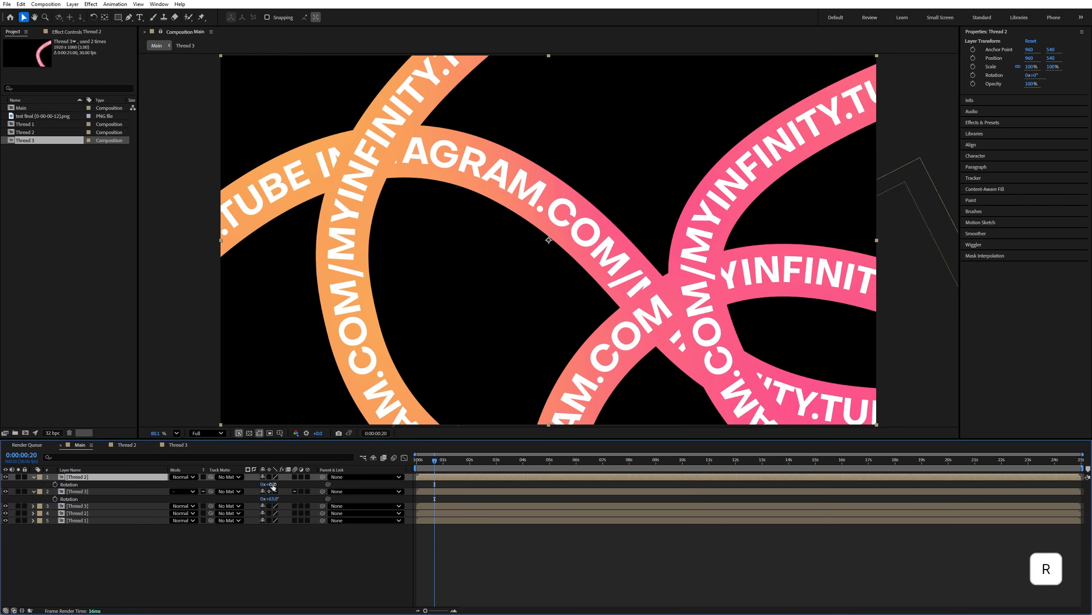
{"action": "left_click_drag", "start_coordinate": [269, 484], "coordinate": [236, 485]}
{"action": "left_click_drag", "start_coordinate": [635, 96], "coordinate": [698, 107]}
{"action": "left_click_drag", "start_coordinate": [267, 484], "coordinate": [261, 484]}
{"action": "left_click_drag", "start_coordinate": [572, 109], "coordinate": [666, 109]}
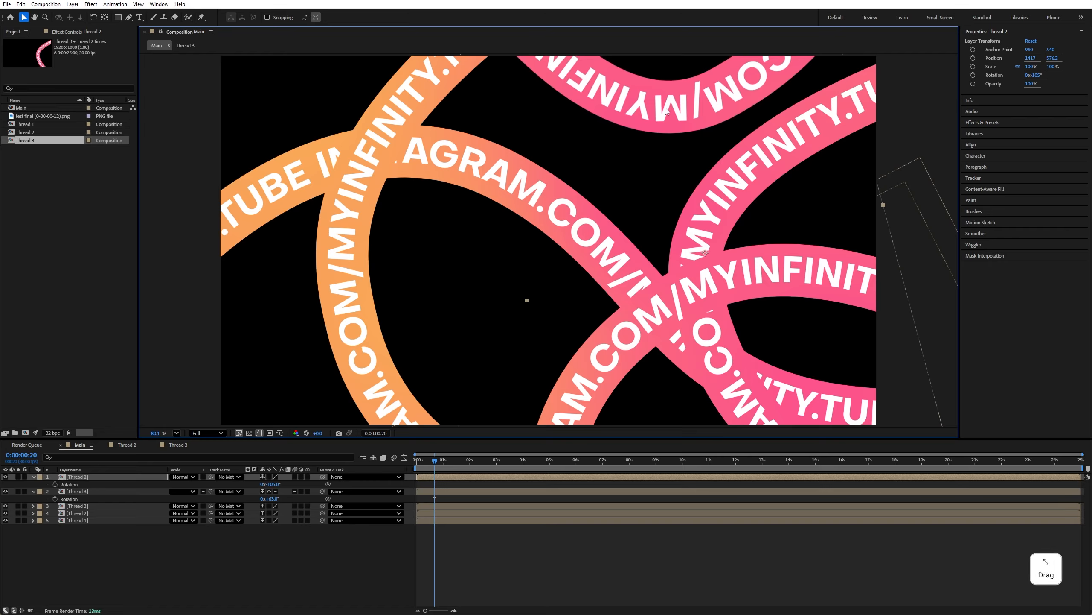
- Duplicate the -105° Thread 2 layer twice, placing one copy in the frame's upper-left corner and the other, rotated to -180°, at the lower-left edge
{"action": "key", "text": "ctrl+d"}
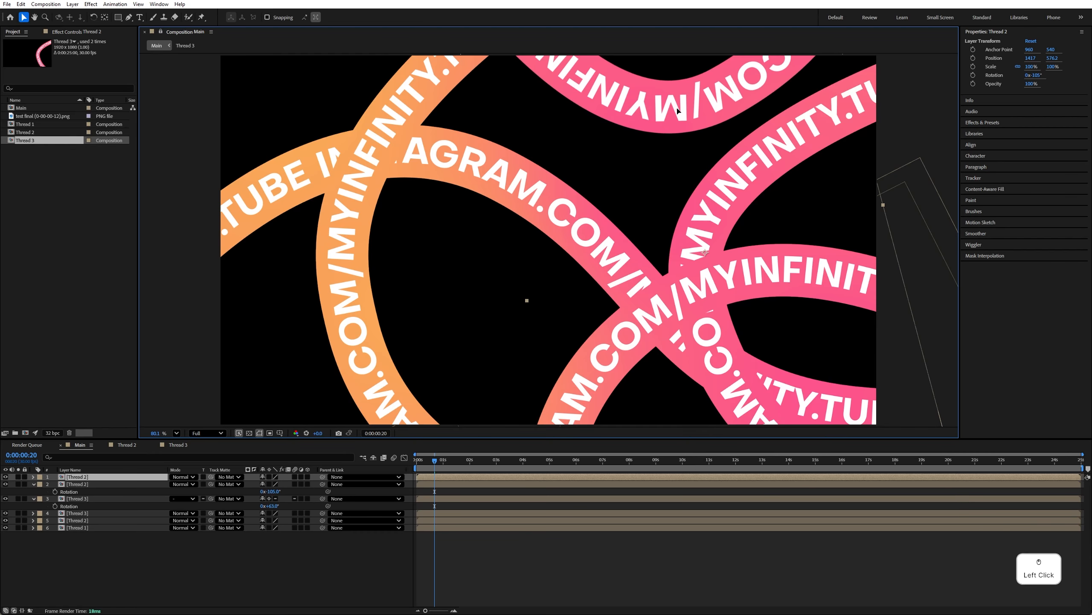
{"action": "left_click_drag", "start_coordinate": [670, 110], "coordinate": [315, 383]}
{"action": "key", "text": "ctrl+d"}
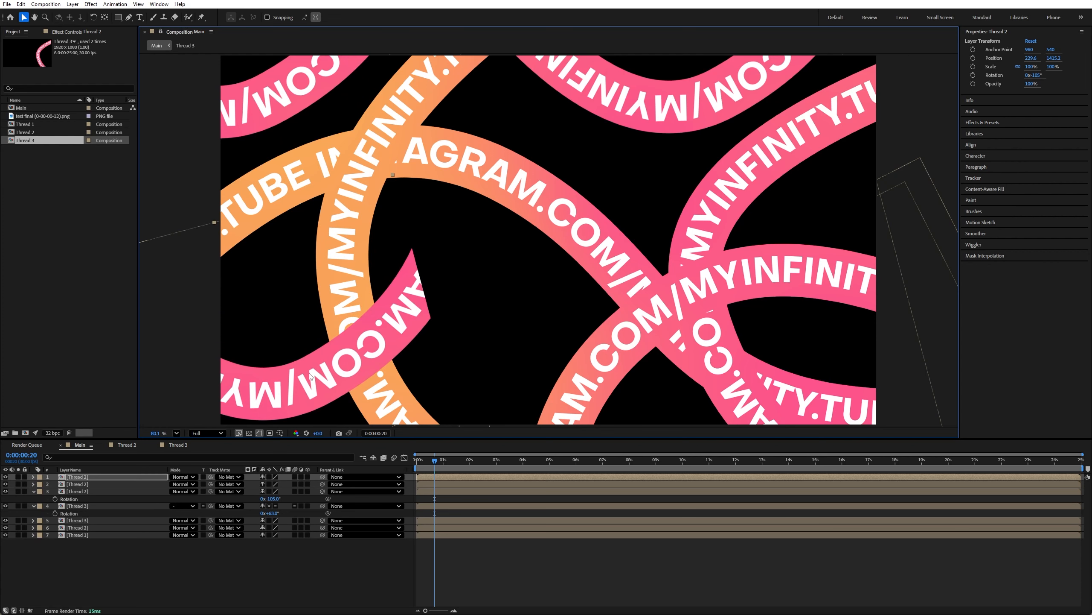
{"action": "key", "text": "r"}
{"action": "left_click_drag", "start_coordinate": [272, 488], "coordinate": [240, 485]}
{"action": "left_click_drag", "start_coordinate": [224, 407], "coordinate": [332, 259]}
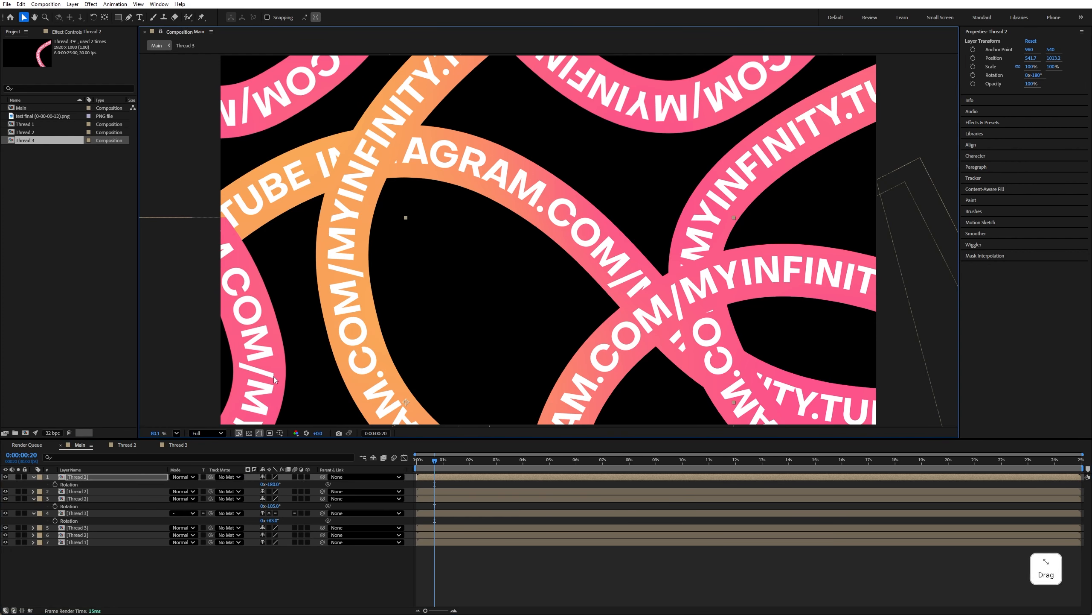
- Rotate the topmost Thread 2 copy to -211°, place it at the frame's lower-left edge, and collapse the expanded layer properties
{"action": "left_click_drag", "start_coordinate": [273, 376], "coordinate": [302, 397]}
{"action": "left_click_drag", "start_coordinate": [273, 484], "coordinate": [259, 484]}
{"action": "left_click_drag", "start_coordinate": [244, 423], "coordinate": [230, 330]}
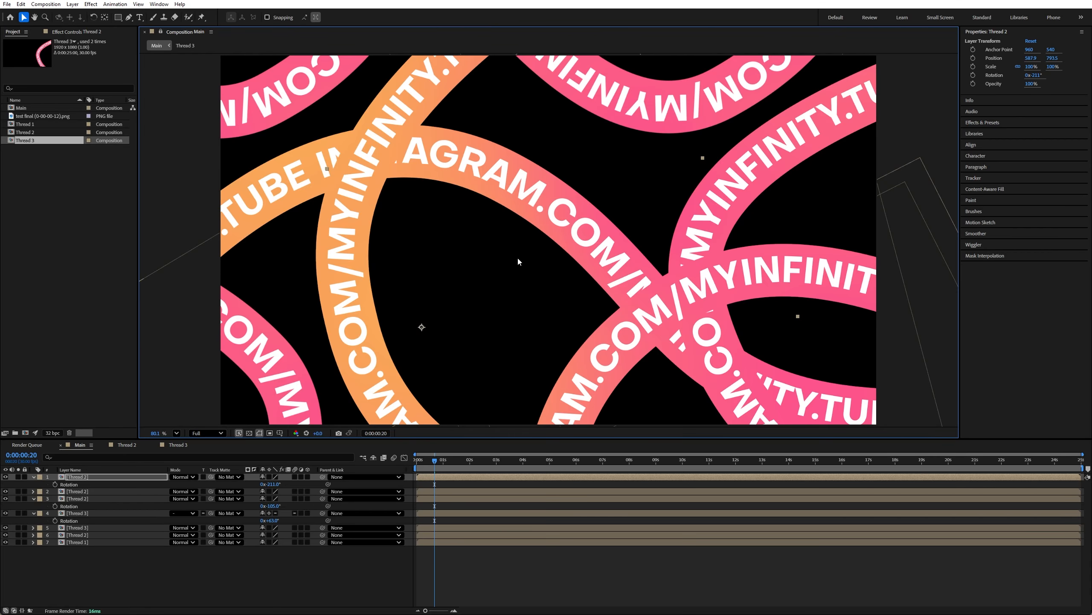
{"action": "left_click", "coordinate": [33, 498]}
{"action": "left_click", "coordinate": [34, 476]}
{"action": "left_click", "coordinate": [34, 499]}
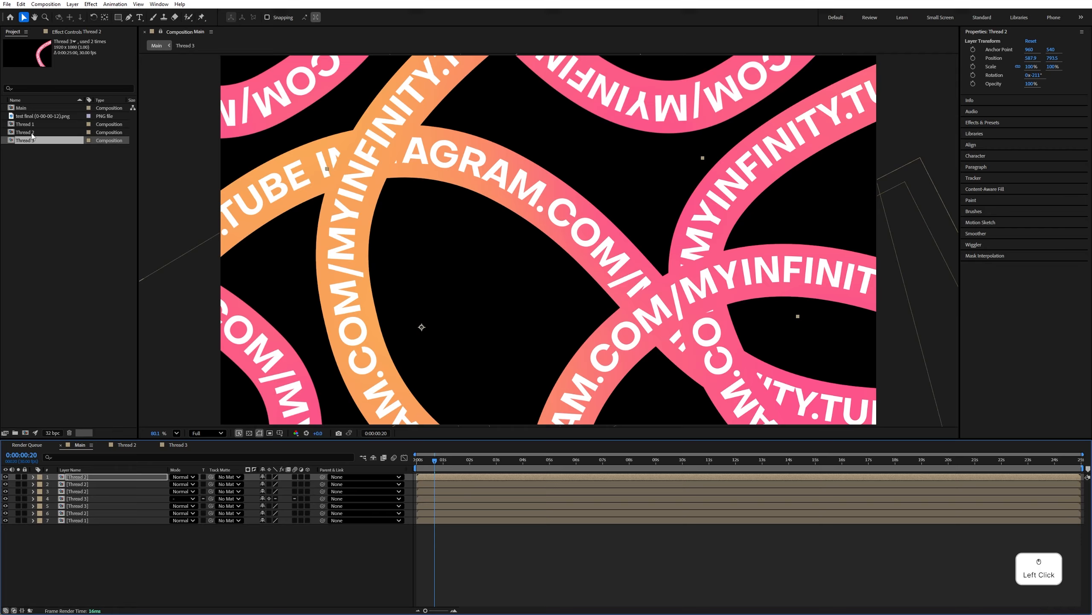
- Duplicate the Thread 3 composition in the project and add the copy at the top of Main's layer stack
{"action": "left_click", "coordinate": [36, 140]}
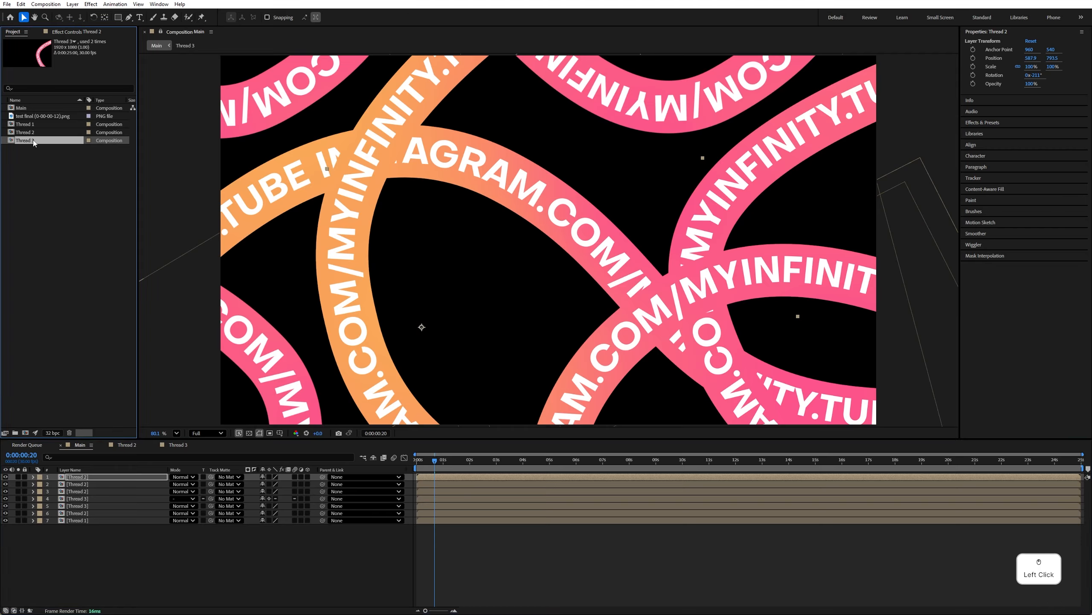
{"action": "key", "text": "ctrl+d"}
{"action": "left_click_drag", "start_coordinate": [34, 148], "coordinate": [74, 417]}
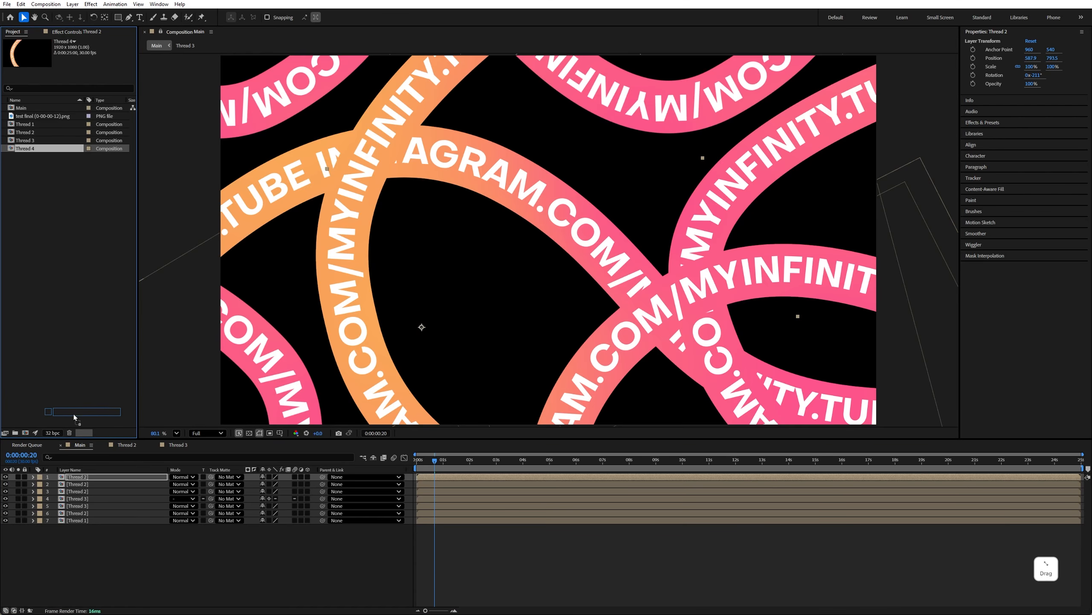
{"action": "left_click_drag", "start_coordinate": [81, 471], "coordinate": [86, 477]}
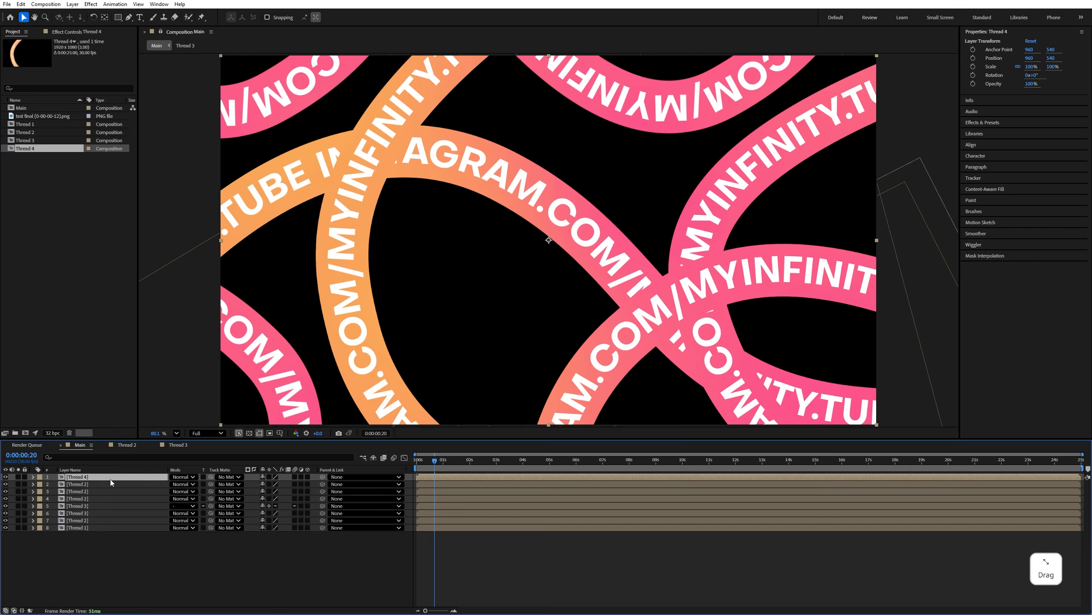
{"action": "left_click", "coordinate": [6, 476]}
{"action": "left_click", "coordinate": [6, 476]}
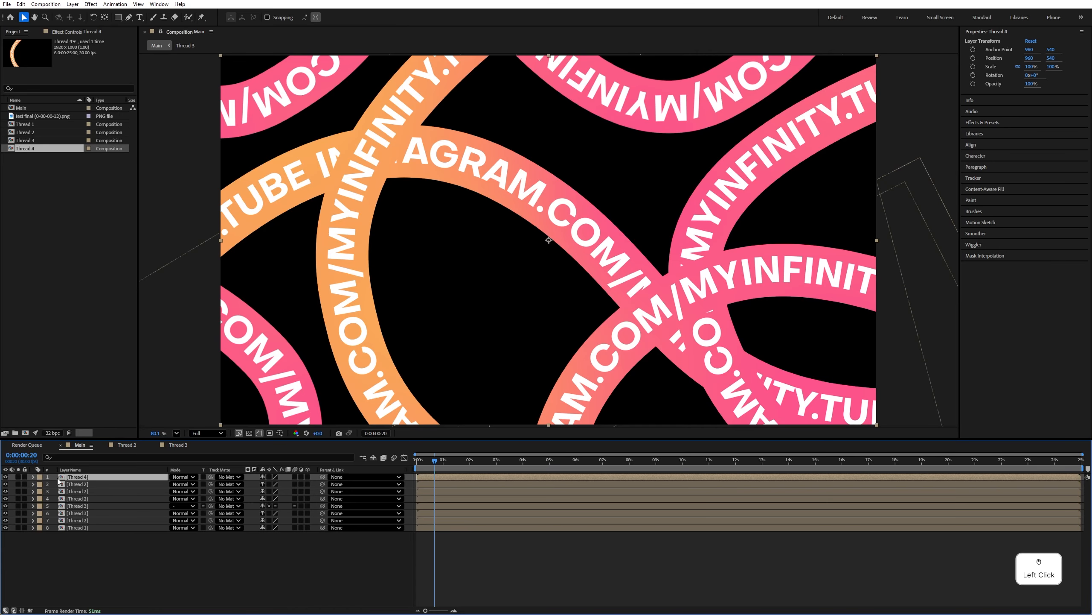
{"action": "left_click", "coordinate": [17, 476]}
{"action": "left_click", "coordinate": [18, 476]}
- Set up a second composition viewer beside Main and open the Thread 4 composition in it
{"action": "left_click", "coordinate": [211, 31]}
{"action": "left_click", "coordinate": [221, 47]}
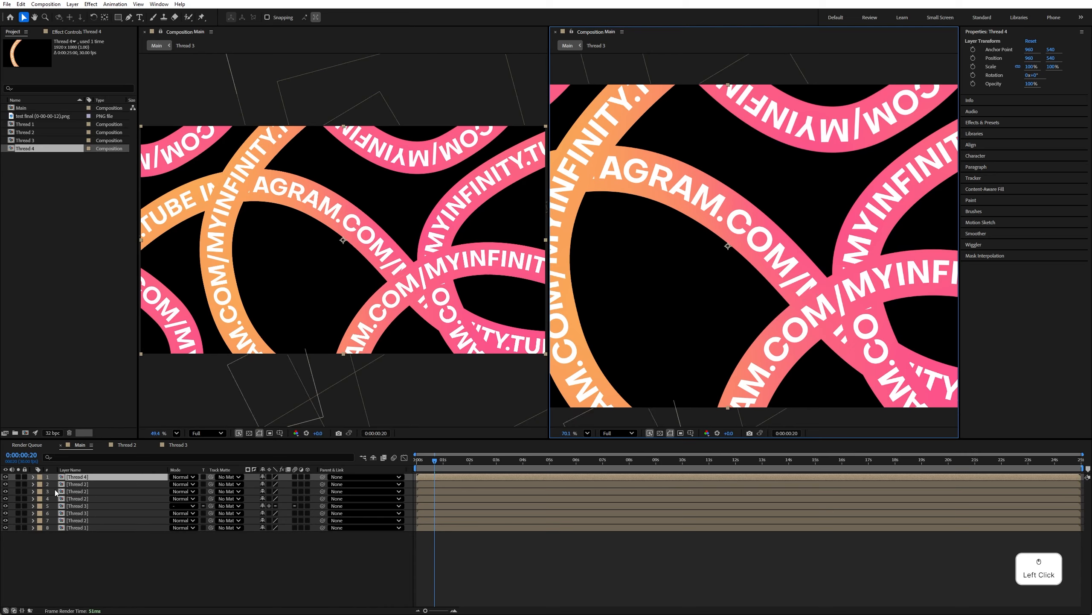
{"action": "double_click", "coordinate": [77, 477]}
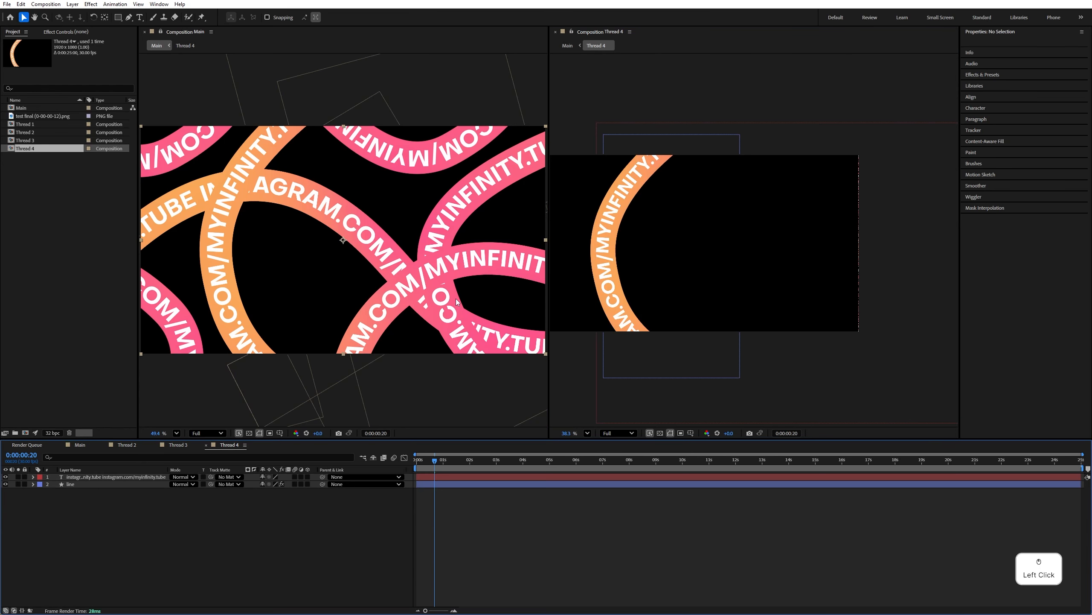
- Reshape Thread 4's text path into an arc bulging right, with its lower end below the frame's lower-left area, and preview it
{"action": "left_click", "coordinate": [637, 176]}
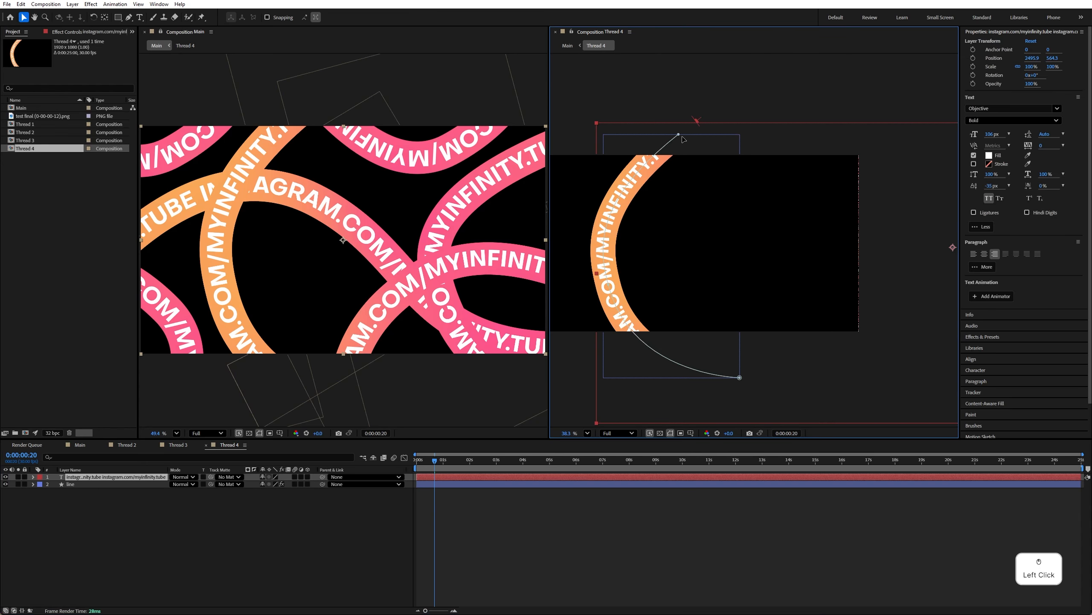
{"action": "left_click_drag", "start_coordinate": [684, 139], "coordinate": [718, 208]}
{"action": "left_click_drag", "start_coordinate": [743, 379], "coordinate": [550, 361]}
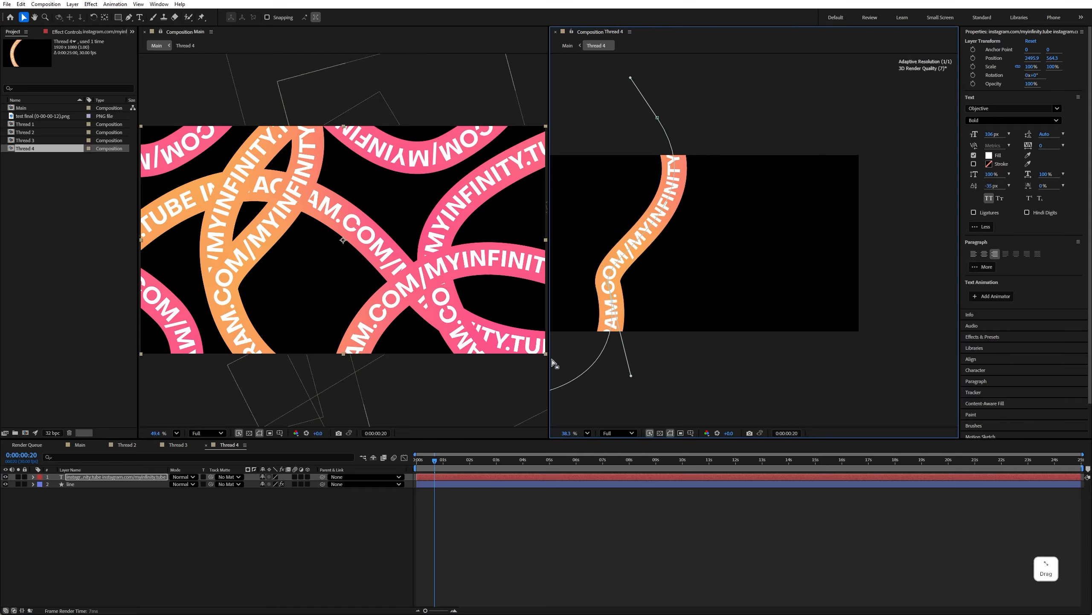
{"action": "left_click_drag", "start_coordinate": [609, 286], "coordinate": [739, 285]}
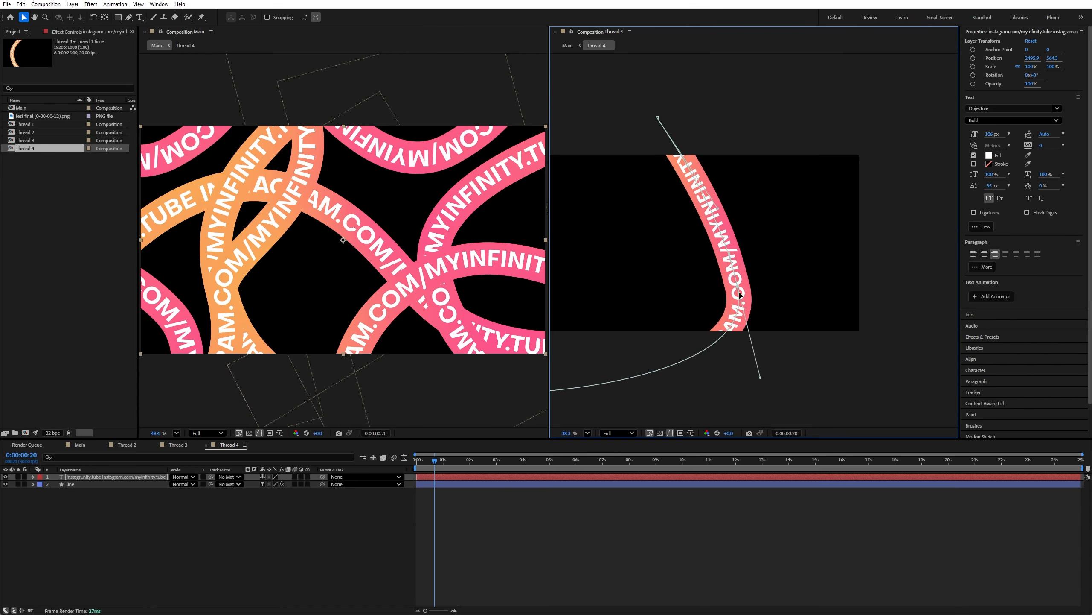
{"action": "left_click_drag", "start_coordinate": [760, 375], "coordinate": [715, 388]}
{"action": "left_click_drag", "start_coordinate": [739, 286], "coordinate": [701, 281]}
{"action": "left_click_drag", "start_coordinate": [636, 270], "coordinate": [710, 261]}
{"action": "key", "text": "space"}
{"action": "key", "text": "space"}
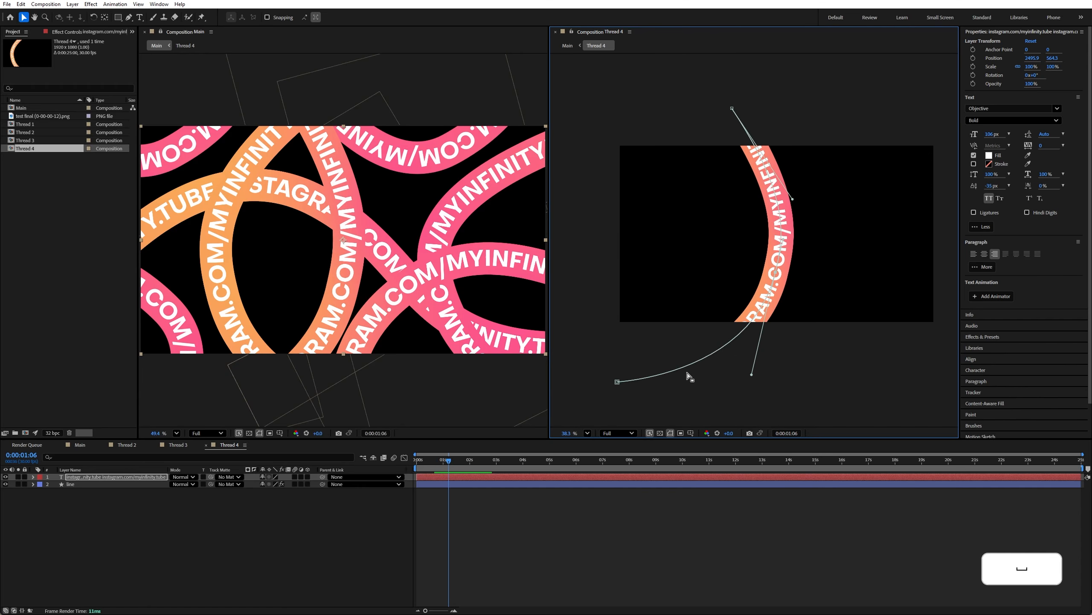
- Refine Thread 4's path so its lower end sweeps past the frame's lower-left corner and its upper end sits farther left
{"action": "left_click_drag", "start_coordinate": [617, 381], "coordinate": [585, 321]}
{"action": "left_click_drag", "start_coordinate": [753, 375], "coordinate": [692, 341]}
{"action": "left_click_drag", "start_coordinate": [773, 272], "coordinate": [725, 269]}
{"action": "left_click_drag", "start_coordinate": [584, 321], "coordinate": [555, 337]}
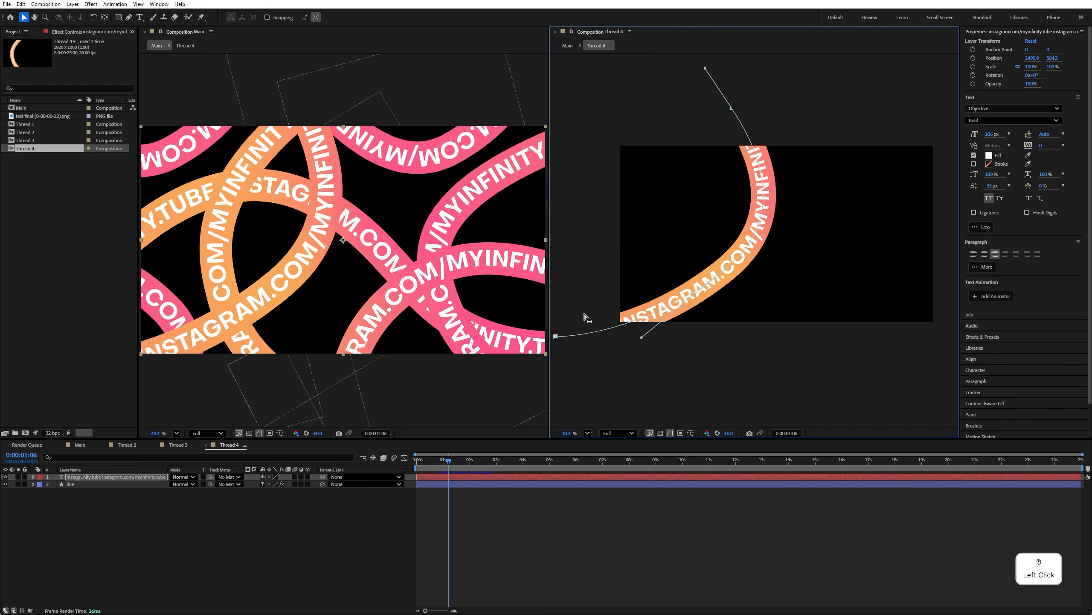
{"action": "left_click_drag", "start_coordinate": [731, 108], "coordinate": [694, 101]}
{"action": "left_click_drag", "start_coordinate": [752, 247], "coordinate": [723, 267]}
{"action": "left_click_drag", "start_coordinate": [754, 192], "coordinate": [752, 189]}
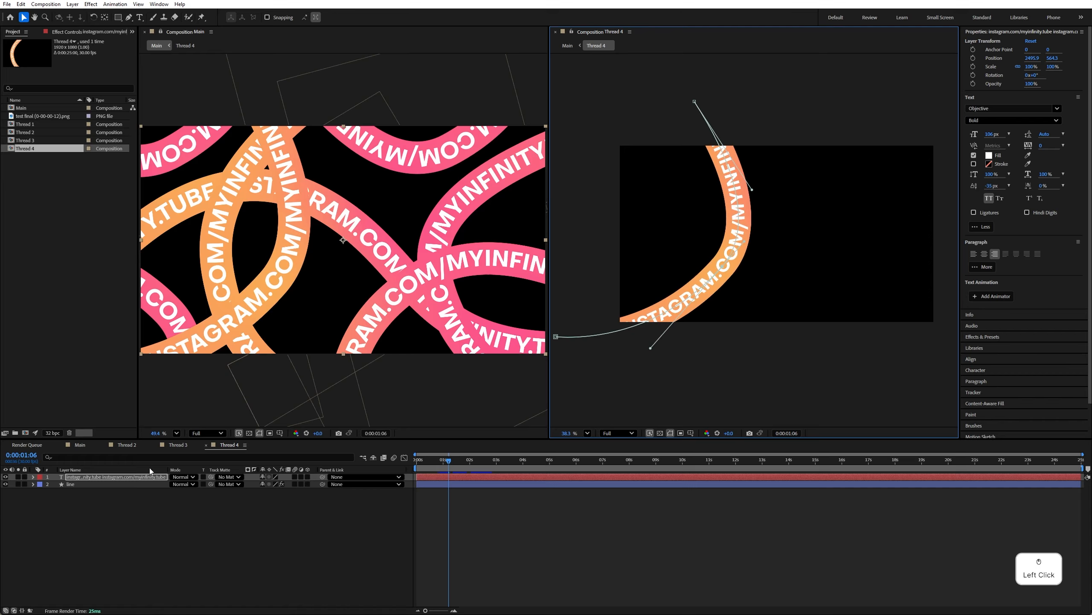
- Move the line layer's pink 4-Color Gradient points 2 and 4 close to the outer side of the Thread 4 curve
{"action": "left_click", "coordinate": [128, 484]}
{"action": "left_click", "coordinate": [79, 32]}
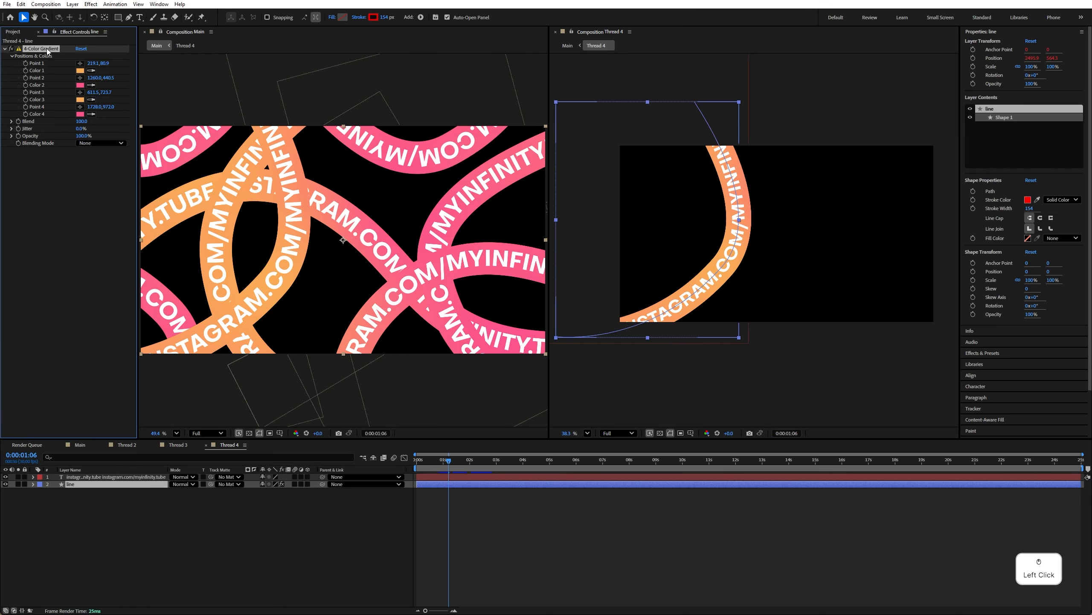
{"action": "left_click_drag", "start_coordinate": [825, 216], "coordinate": [771, 234]}
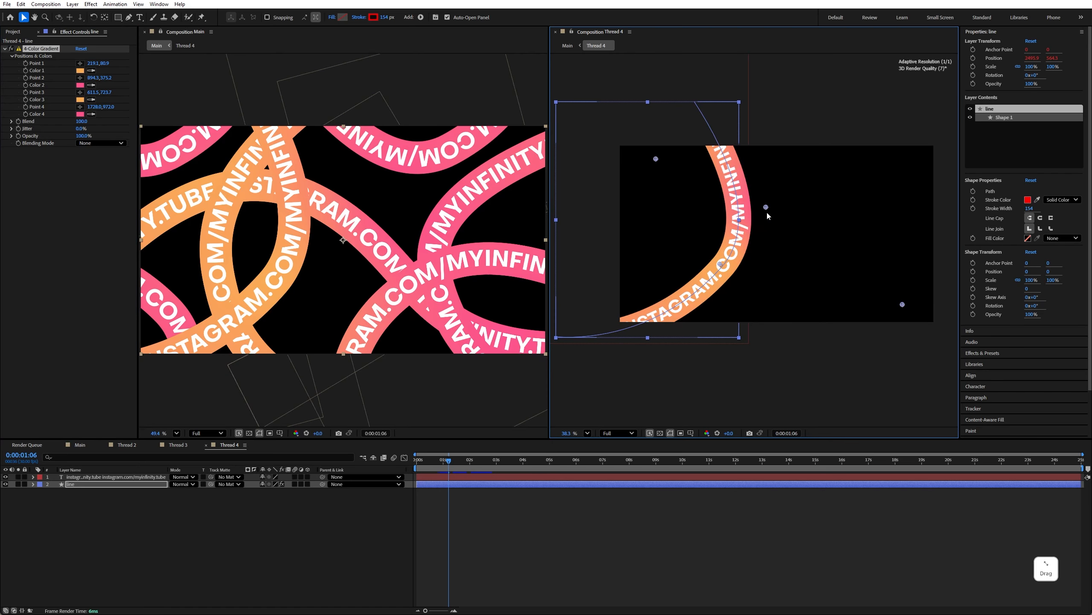
{"action": "left_click_drag", "start_coordinate": [781, 317], "coordinate": [759, 270]}
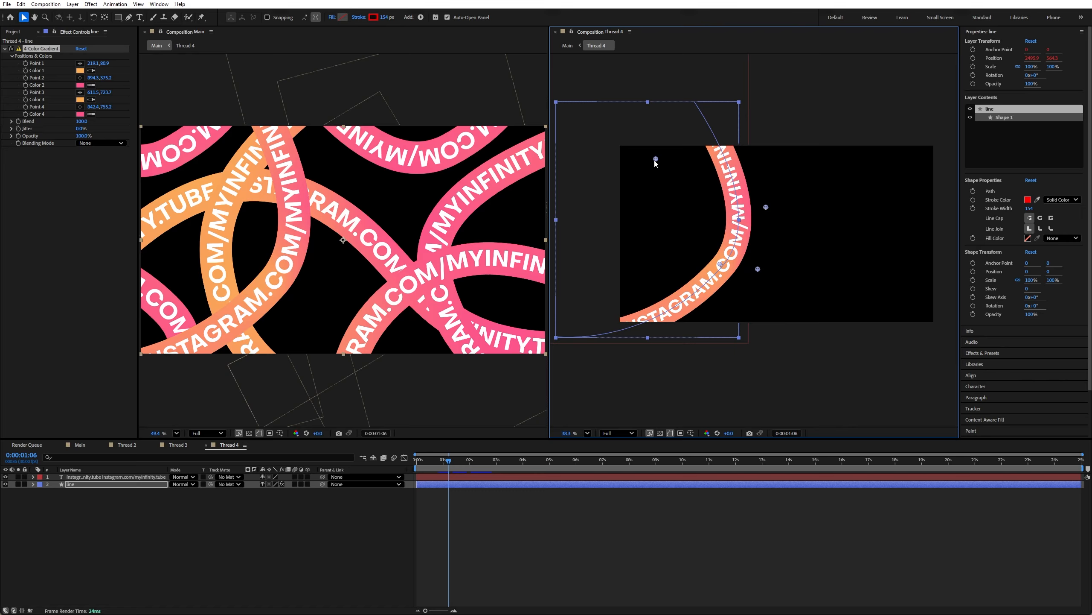
- Place orange gradient points 1 and 3 around the curve's inner side and lower end, nudge Point 4 inward, and close the second viewer
{"action": "left_click_drag", "start_coordinate": [656, 158], "coordinate": [718, 279]}
{"action": "scroll", "coordinate": [717, 288], "scroll_direction": "down", "scroll_amount": 4}
{"action": "scroll", "coordinate": [718, 300], "scroll_direction": "up", "scroll_amount": 4}
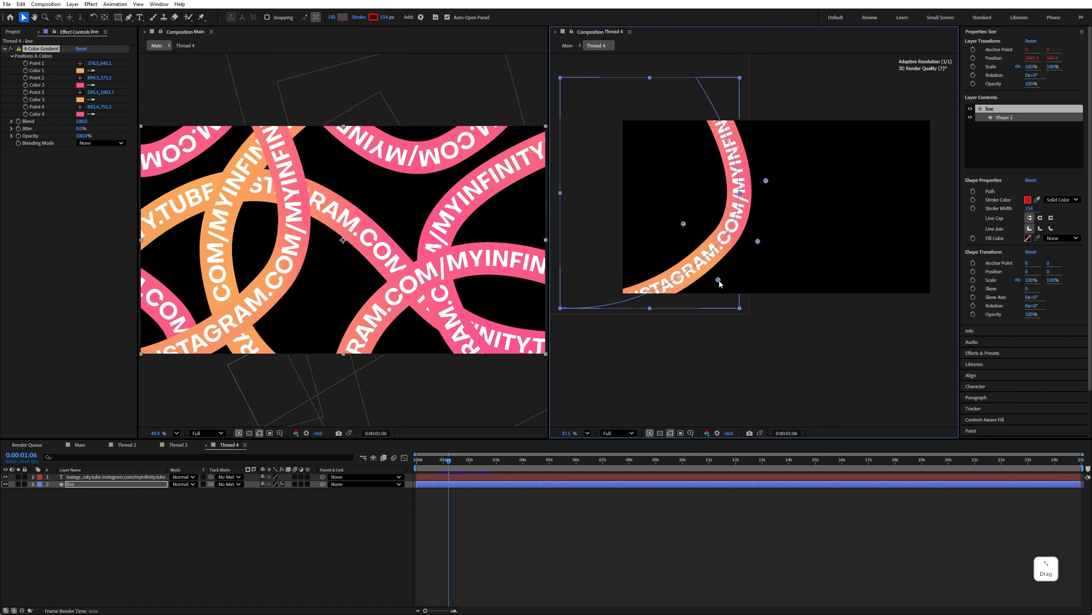
{"action": "left_click_drag", "start_coordinate": [684, 223], "coordinate": [709, 196]}
{"action": "left_click_drag", "start_coordinate": [758, 241], "coordinate": [746, 242]}
{"action": "left_click_drag", "start_coordinate": [716, 288], "coordinate": [712, 289]}
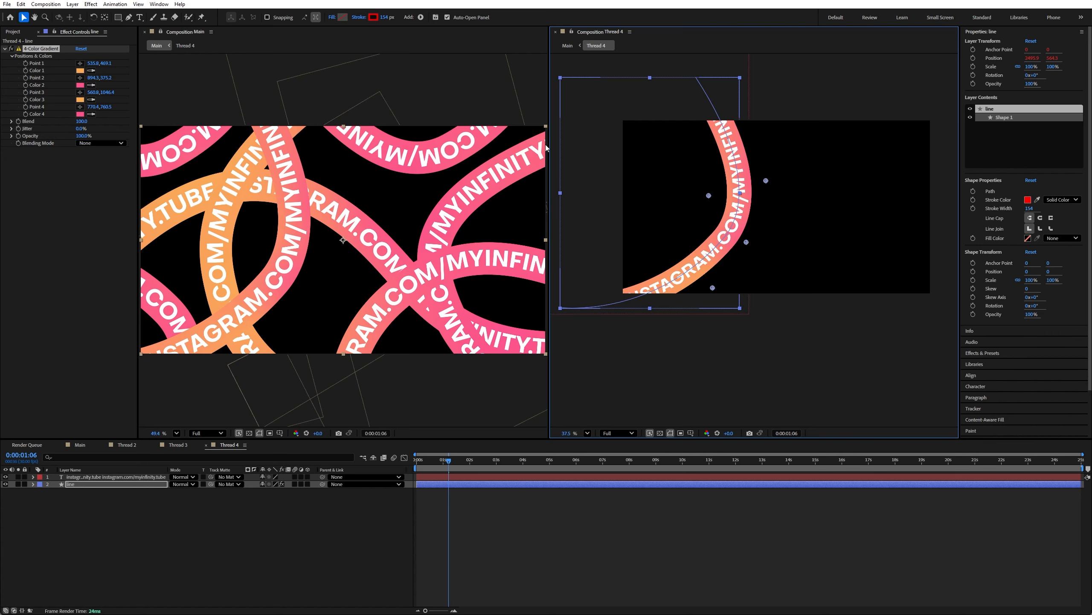
{"action": "left_click", "coordinate": [556, 32]}
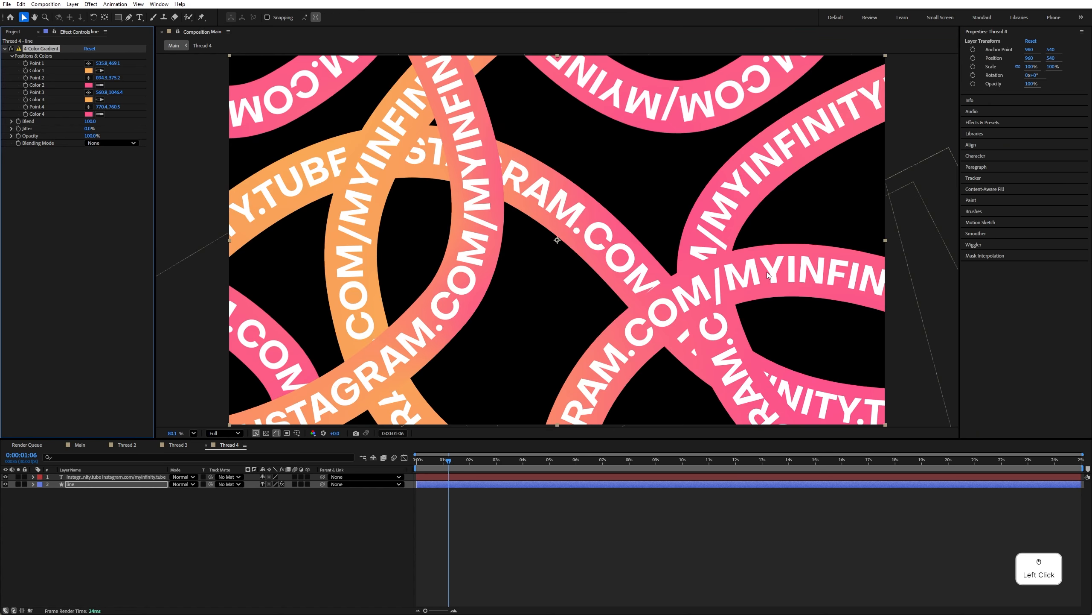
- Open Thread 3 from Main, move its text path's lower end and handle slightly up and right, and return to Main
{"action": "left_click", "coordinate": [80, 445]}
{"action": "double_click", "coordinate": [116, 514]}
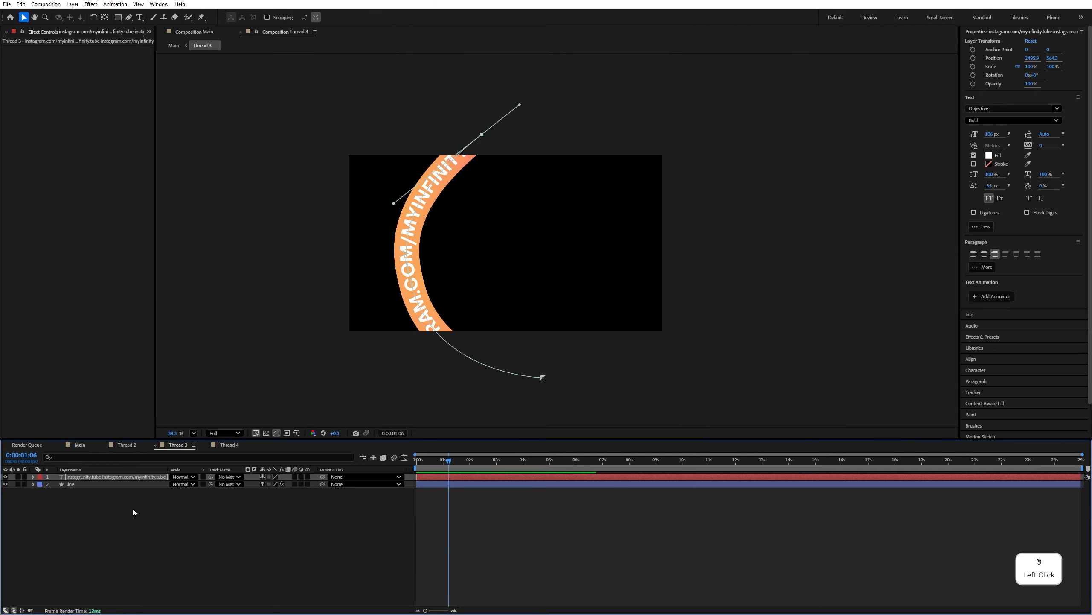
{"action": "left_click_drag", "start_coordinate": [543, 377], "coordinate": [559, 353]}
{"action": "left_click_drag", "start_coordinate": [436, 380], "coordinate": [454, 356]}
{"action": "left_click_drag", "start_coordinate": [559, 354], "coordinate": [559, 360]}
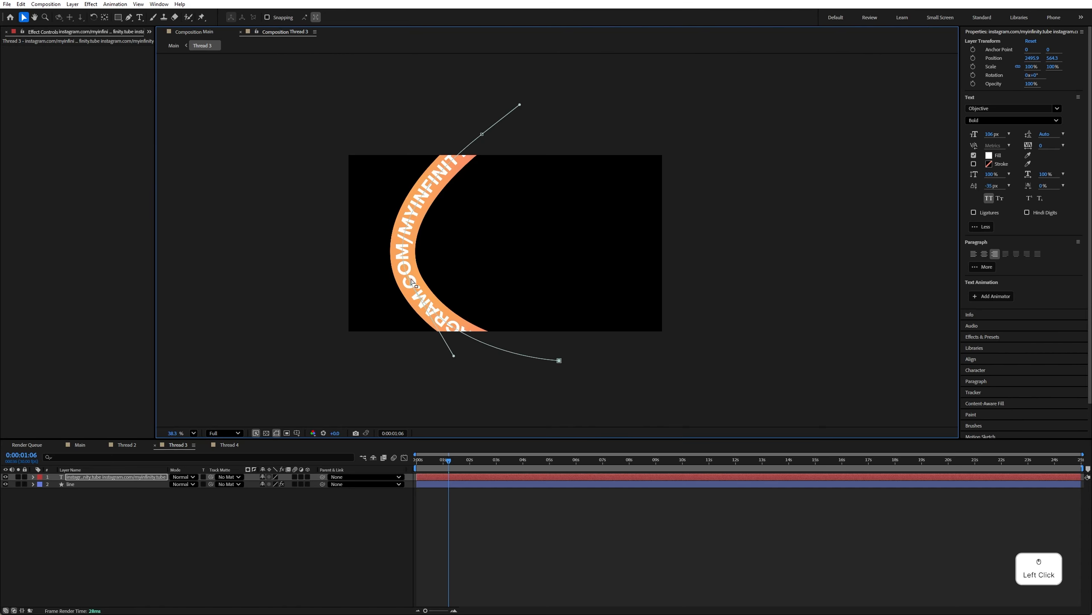
{"action": "left_click", "coordinate": [80, 445]}
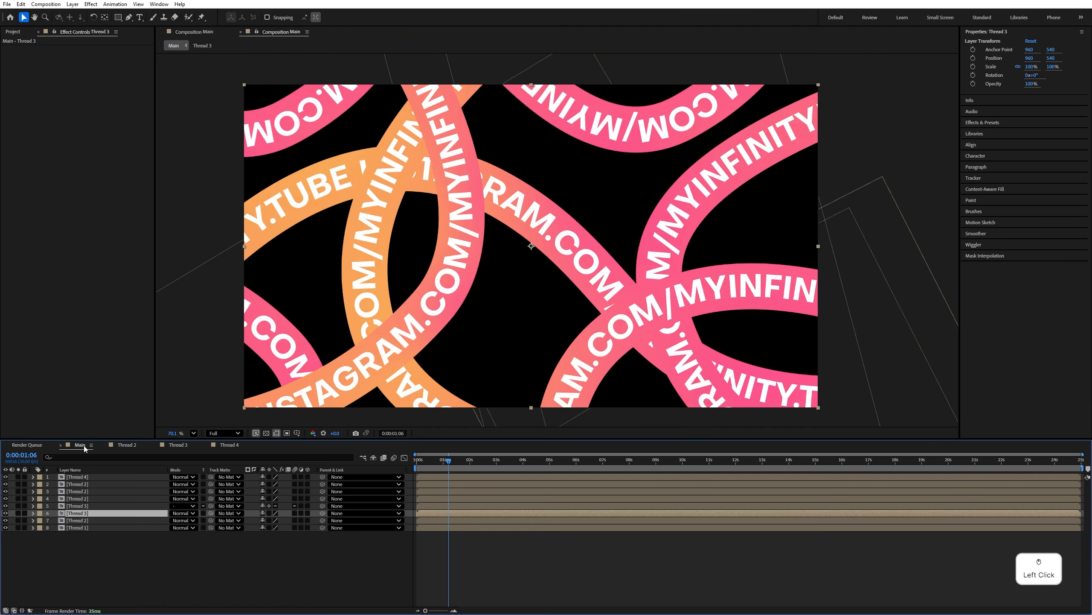
{"action": "left_click", "coordinate": [192, 32]}
{"action": "scroll", "coordinate": [431, 317], "scroll_direction": "down", "scroll_amount": 2}
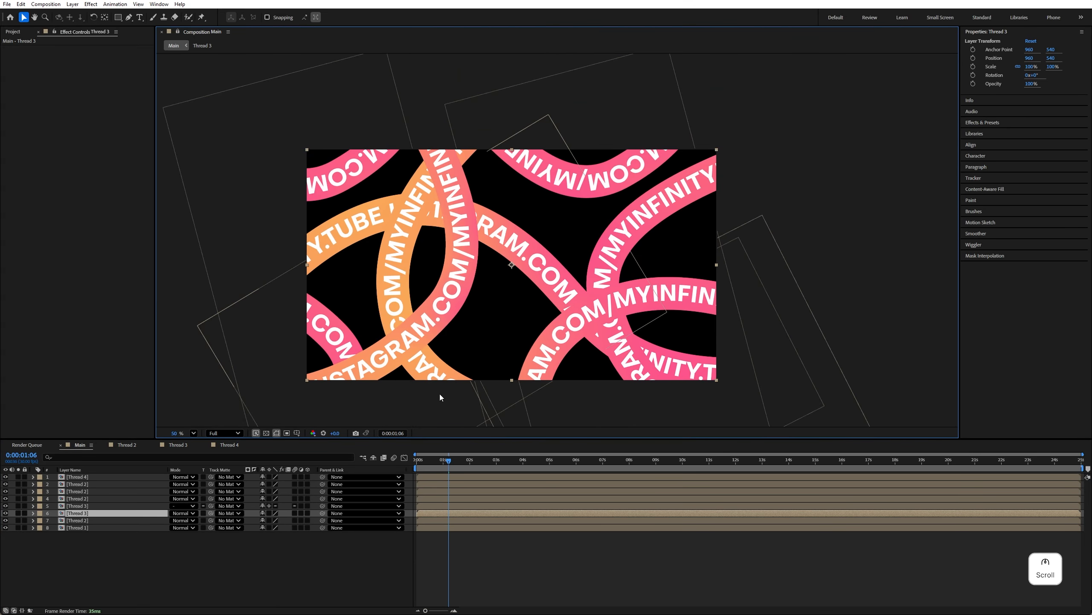
- Apply the Hue/Saturation effect to the -211° Thread 2 copy at the frame's lower-left edge
{"action": "key", "text": "ctrl+z"}
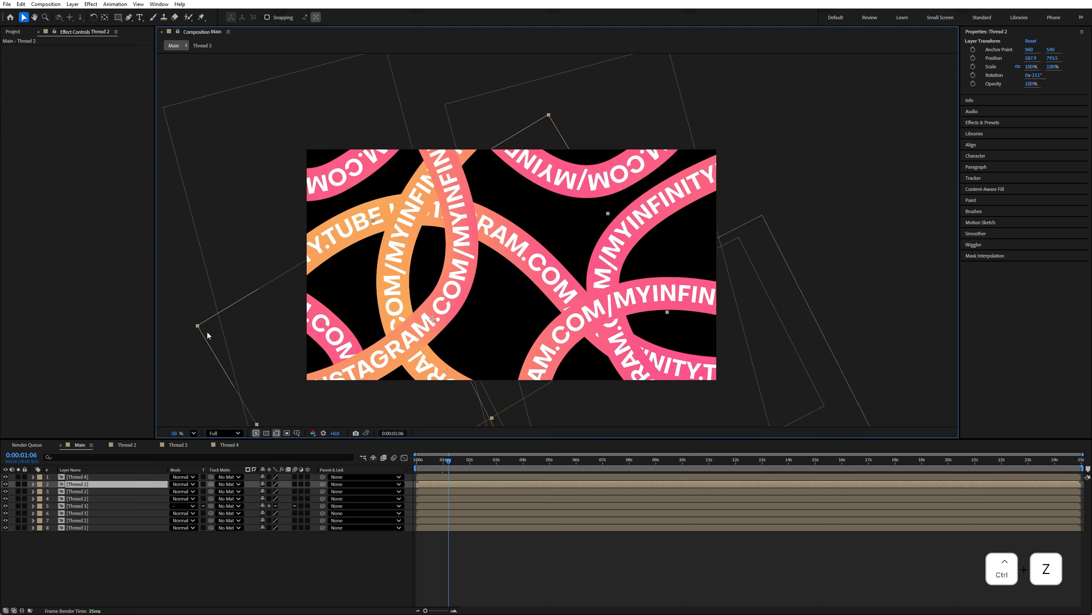
{"action": "left_click", "coordinate": [11, 484]}
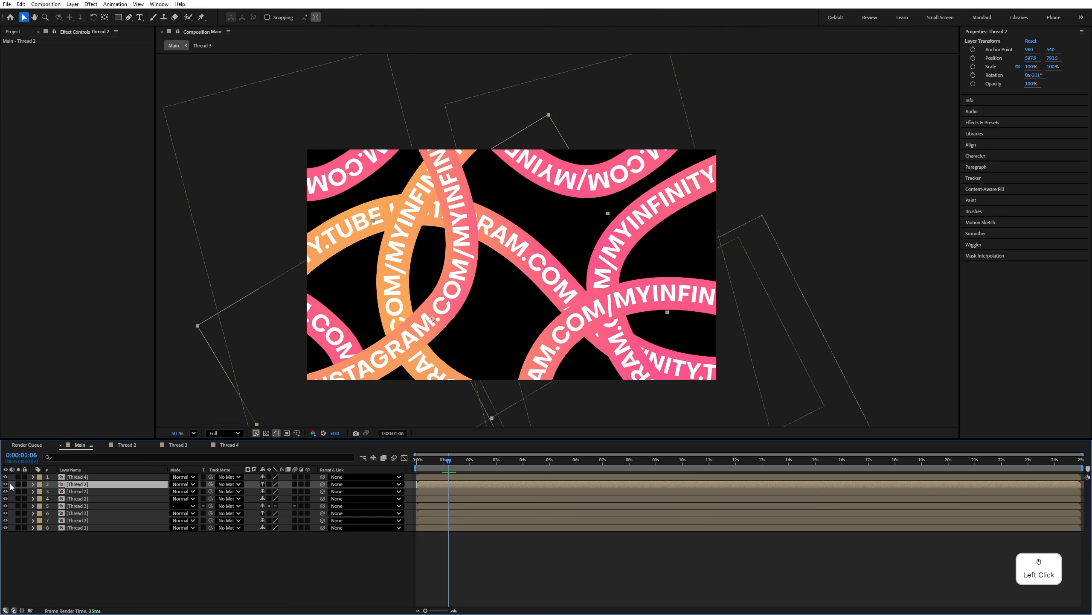
{"action": "left_click", "coordinate": [986, 123]}
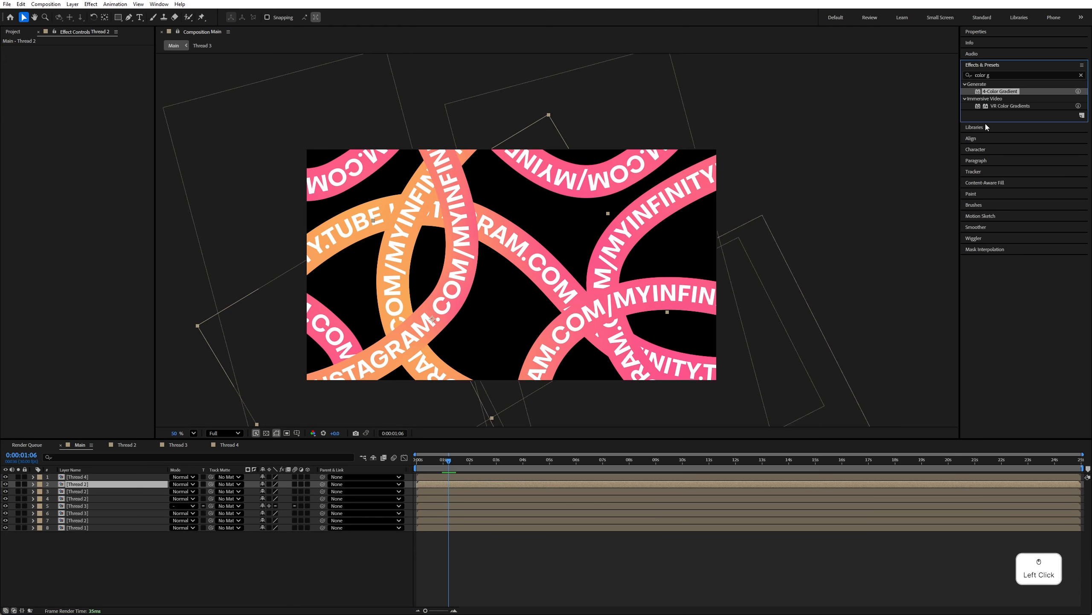
{"action": "left_click", "coordinate": [997, 75]}
{"action": "type", "text": "hue"}
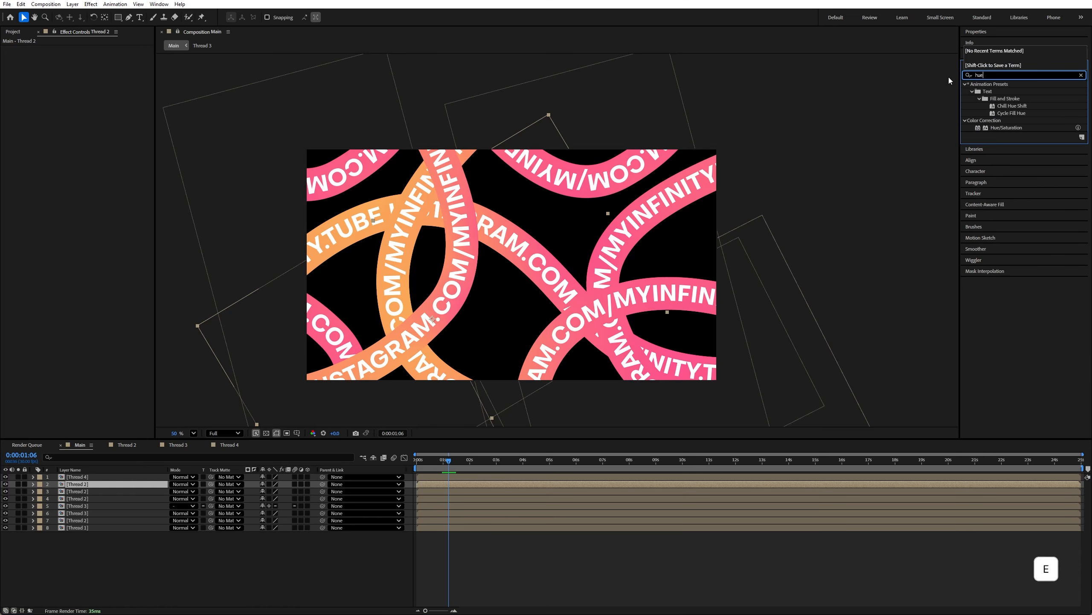
{"action": "double_click", "coordinate": [994, 128]}
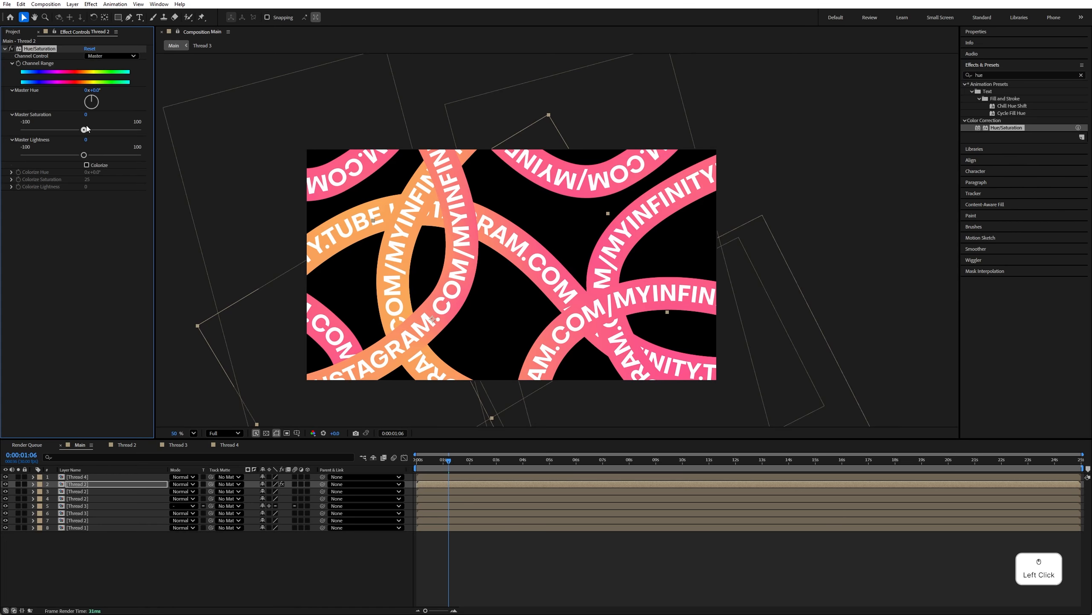
- Shift the lower-left Thread 2 copy's Master Hue to 297° for a purple ribbon
{"action": "left_click_drag", "start_coordinate": [94, 90], "coordinate": [256, 89]}
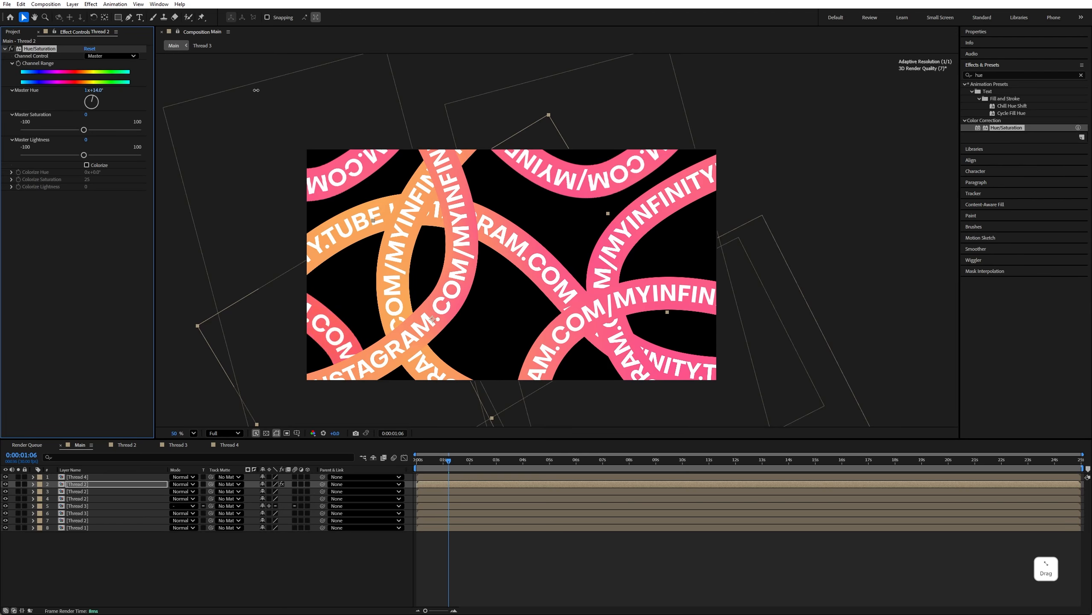
{"action": "key", "text": "F2"}
{"action": "left_click_drag", "start_coordinate": [99, 90], "coordinate": [67, 90]}
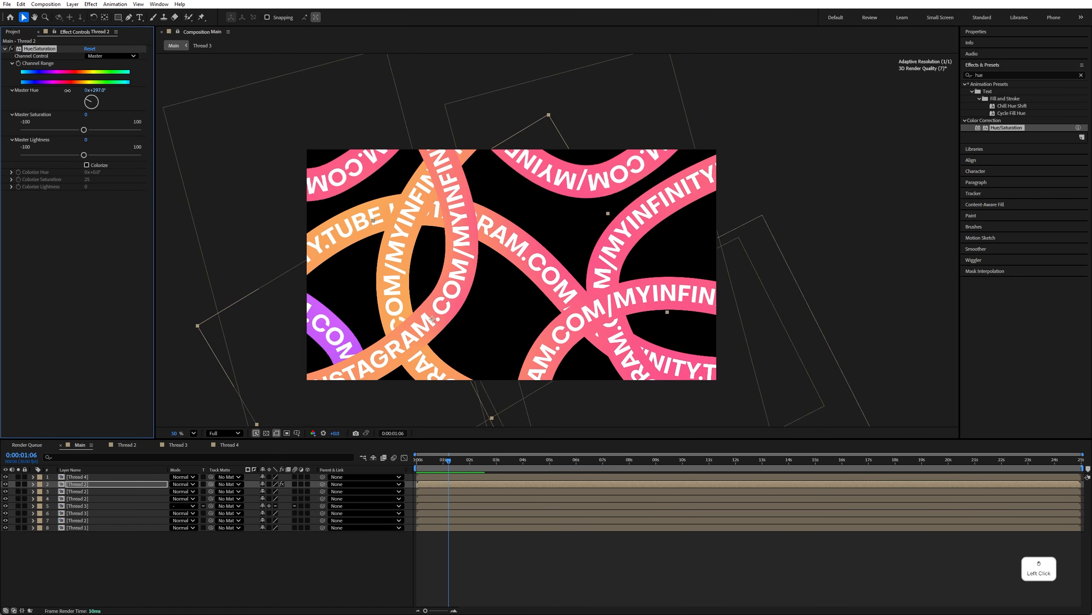
- Open Thread 2 and place the line's gradient Point 3 outside the bend, Point 4 inside it, and Points 1 and 2 beside its upper end
{"action": "double_click", "coordinate": [76, 484]}
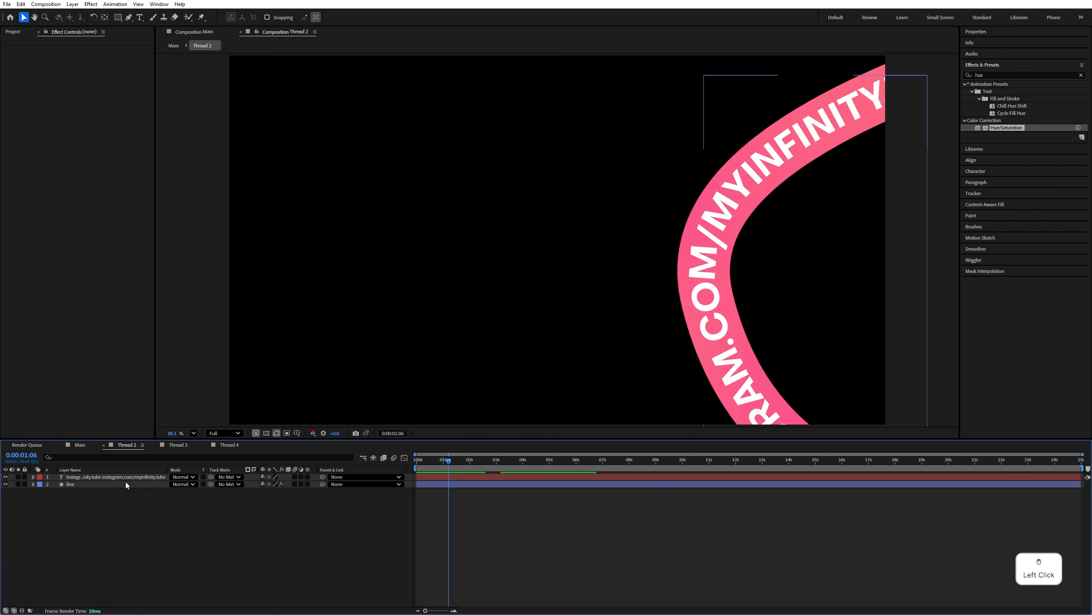
{"action": "left_click", "coordinate": [718, 255]}
{"action": "scroll", "coordinate": [747, 251], "scroll_direction": "down", "scroll_amount": 2}
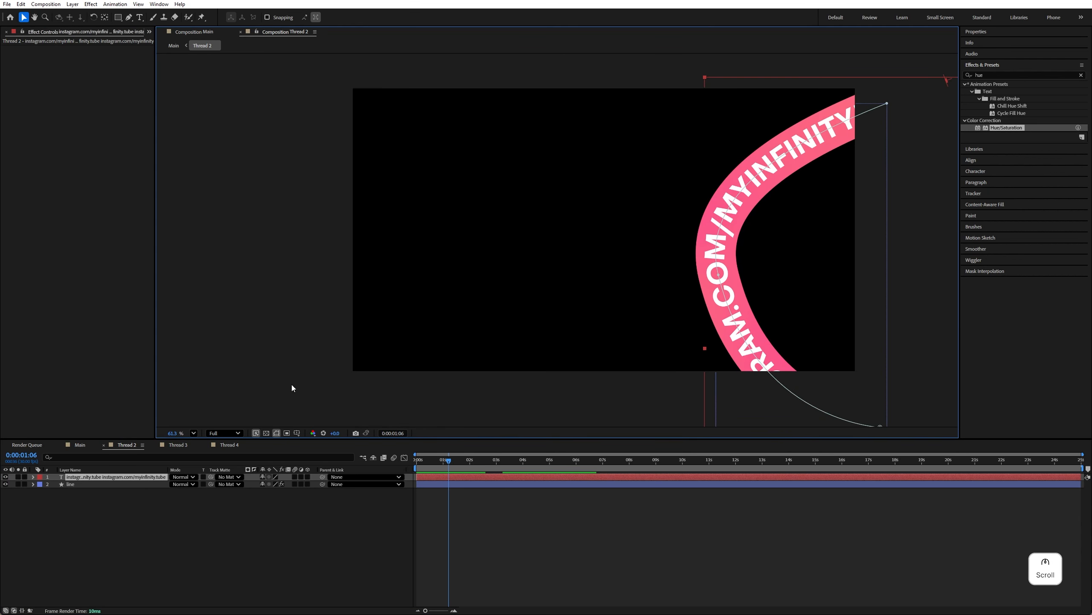
{"action": "left_click", "coordinate": [76, 484]}
{"action": "left_click", "coordinate": [41, 48]}
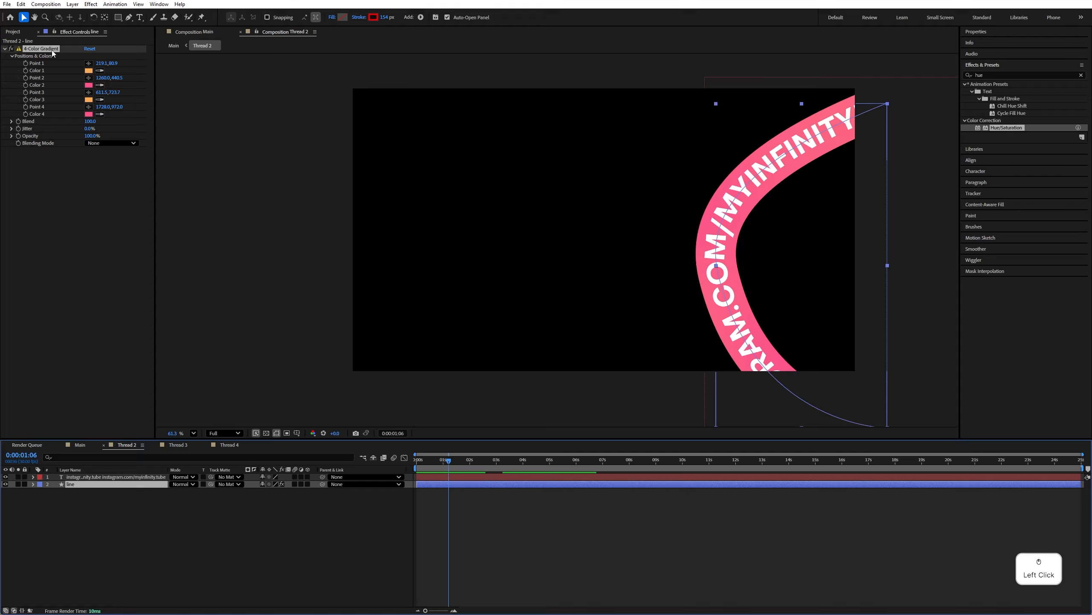
{"action": "left_click_drag", "start_coordinate": [513, 277], "coordinate": [687, 273]}
{"action": "left_click_drag", "start_coordinate": [682, 204], "coordinate": [753, 141]}
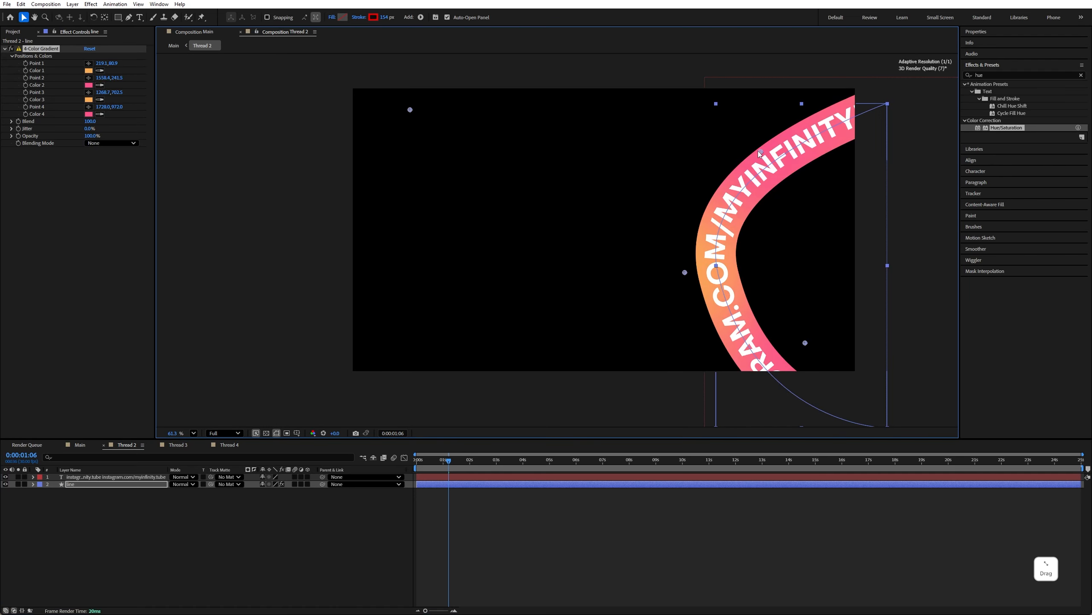
{"action": "left_click_drag", "start_coordinate": [805, 343], "coordinate": [801, 252]}
{"action": "left_click_drag", "start_coordinate": [410, 109], "coordinate": [791, 147]}
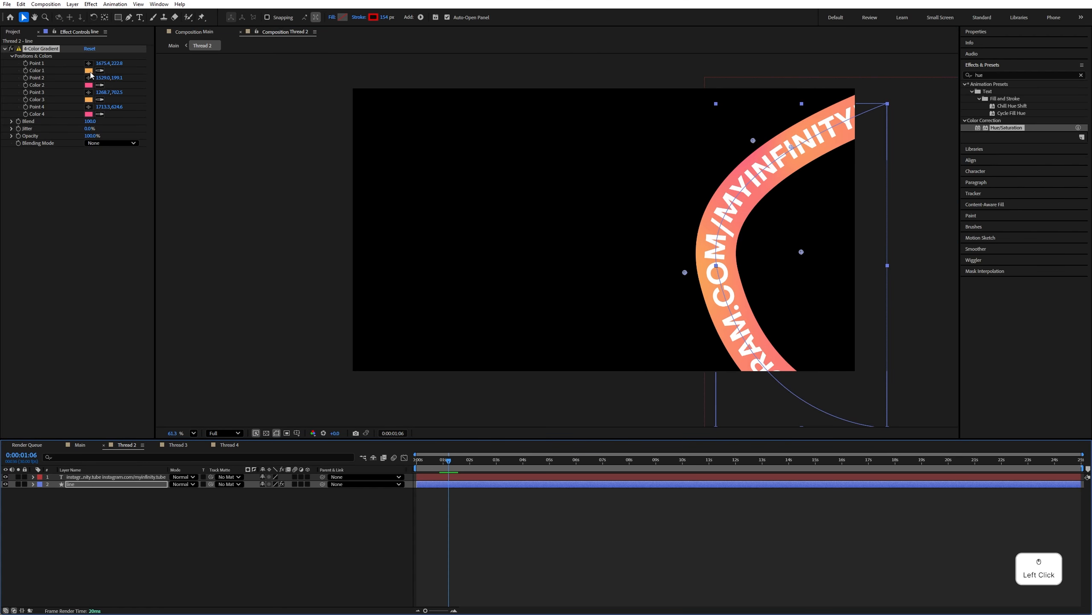
- Set the line gradient's Color 1 to a sampled dark purple and Color 2 to a brighter purple of hue 314°
{"action": "left_click", "coordinate": [99, 70]}
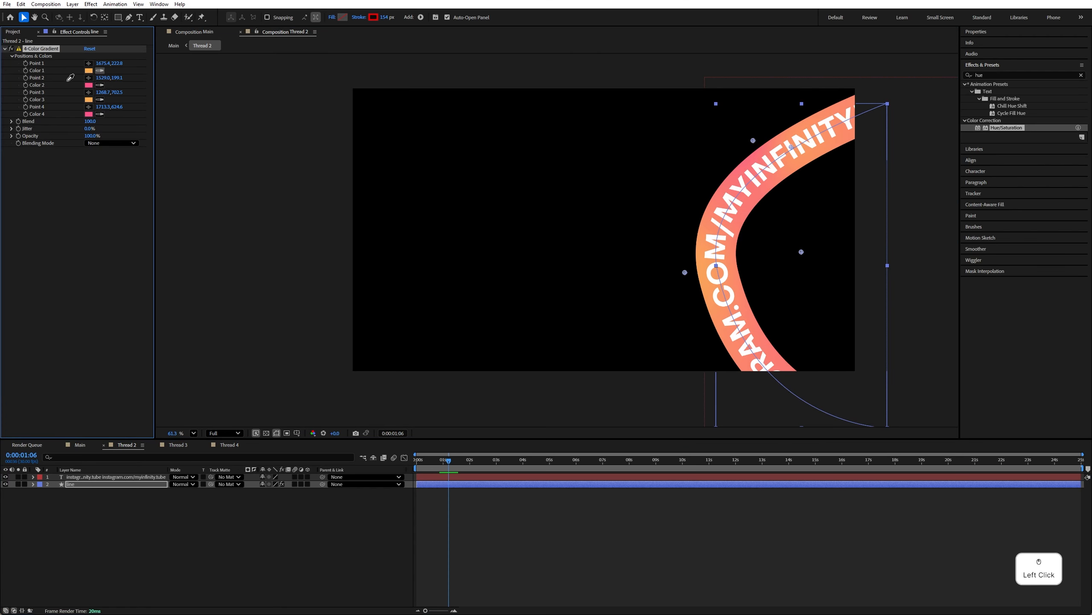
{"action": "left_click", "coordinate": [99, 85]}
{"action": "left_click", "coordinate": [80, 288]}
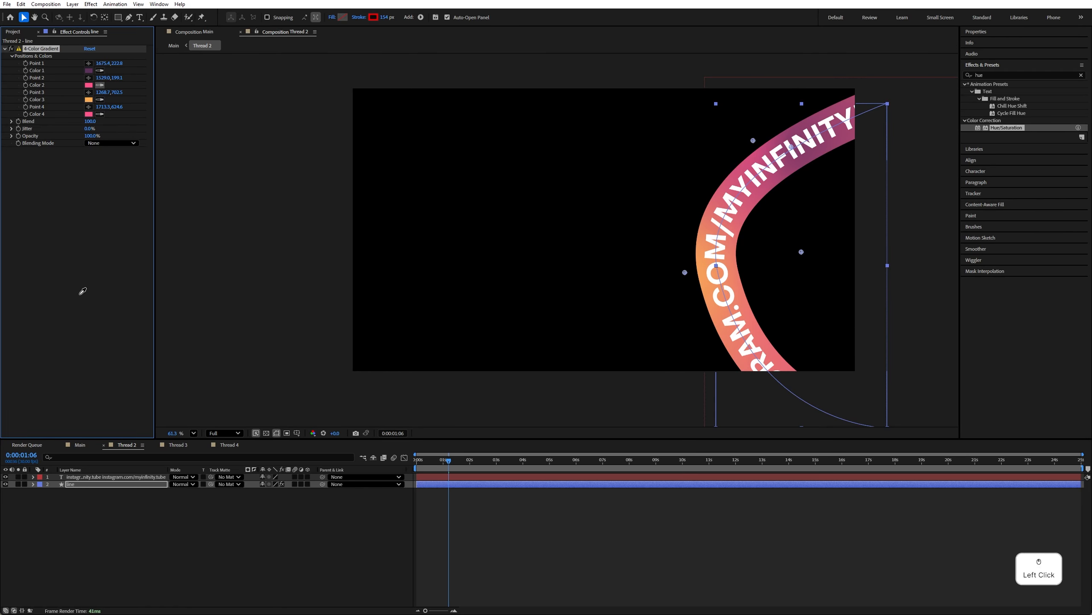
{"action": "left_click", "coordinate": [89, 85]}
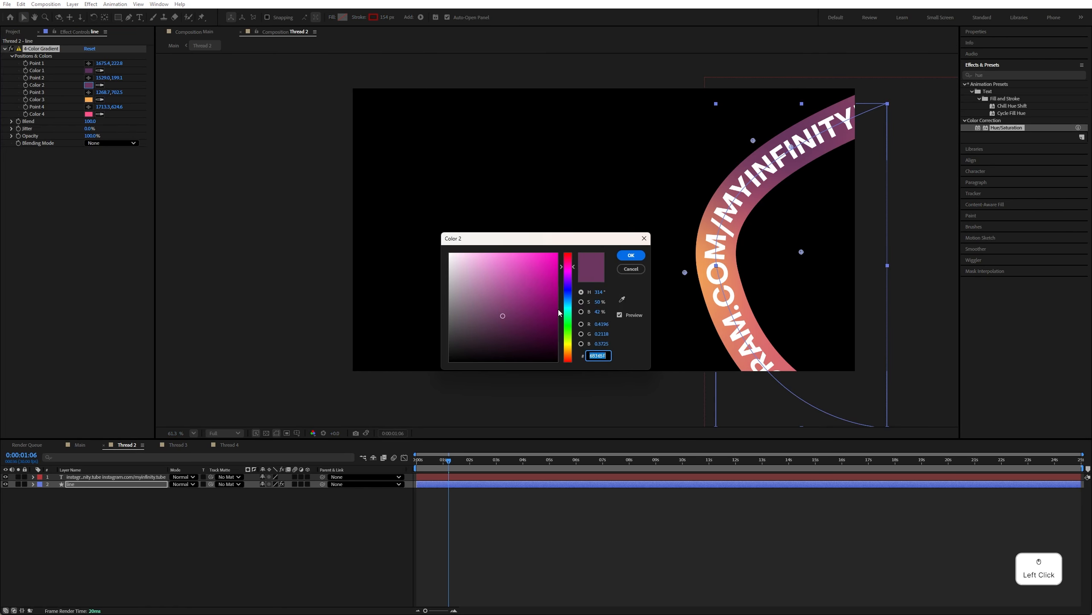
{"action": "left_click", "coordinate": [507, 284]}
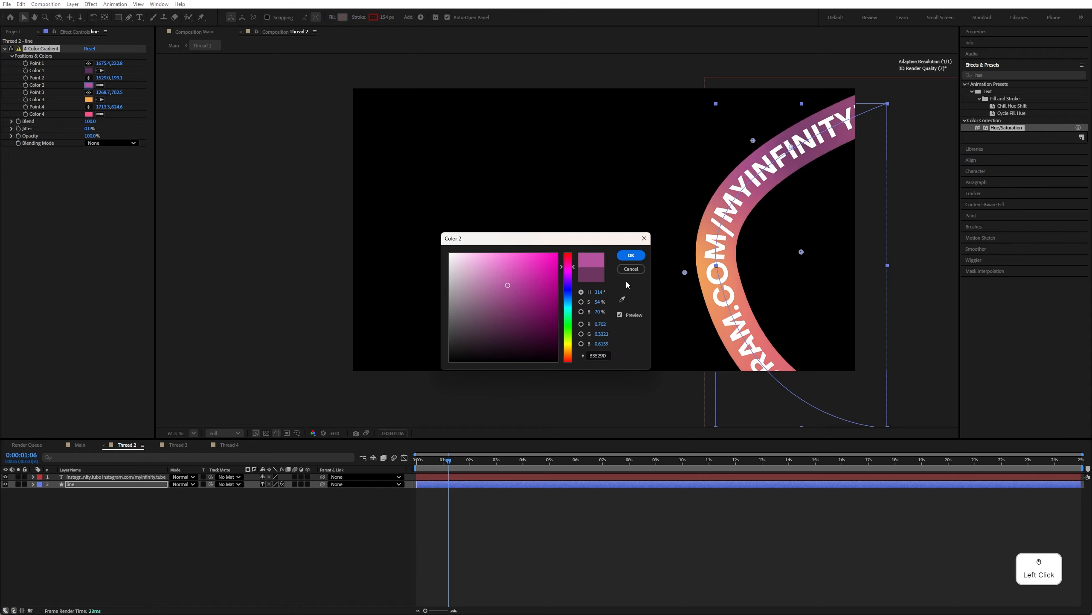
{"action": "left_click", "coordinate": [631, 255]}
- Sample Color 1 into Color 3 and Color 2 into Color 4, and move gradient Point 4 onto the curve's inner edge
{"action": "left_click", "coordinate": [100, 100]}
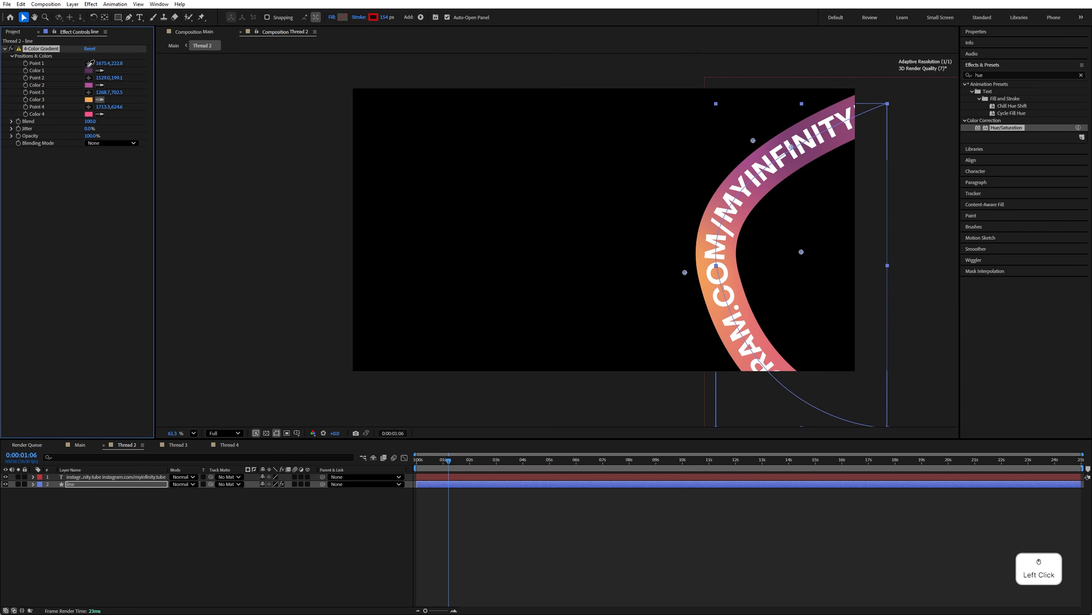
{"action": "left_click", "coordinate": [89, 70]}
{"action": "left_click", "coordinate": [99, 114]}
{"action": "left_click", "coordinate": [89, 84]}
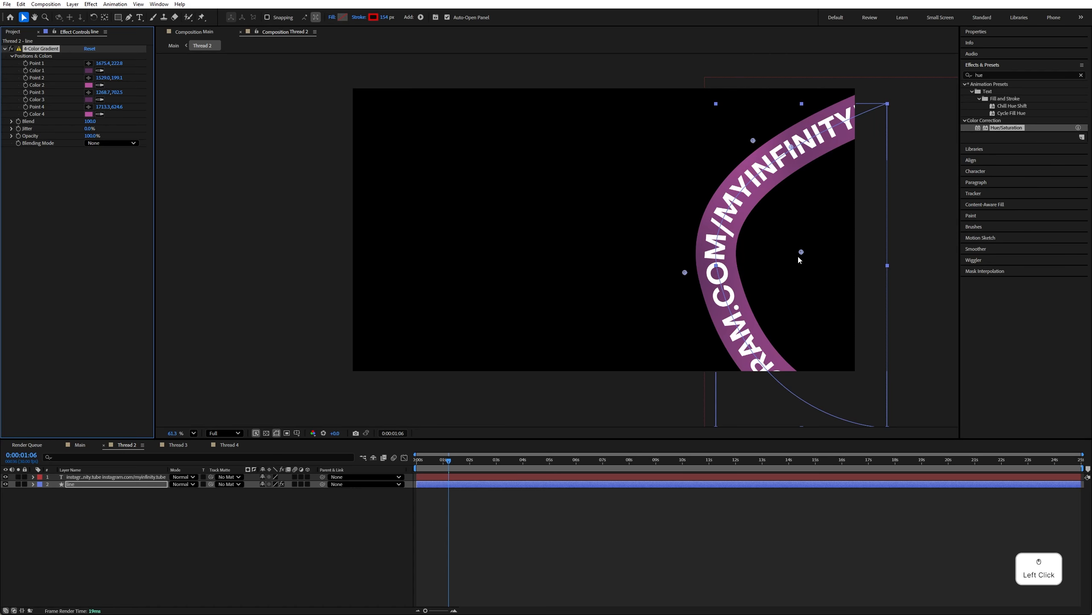
{"action": "left_click_drag", "start_coordinate": [799, 258], "coordinate": [720, 254]}
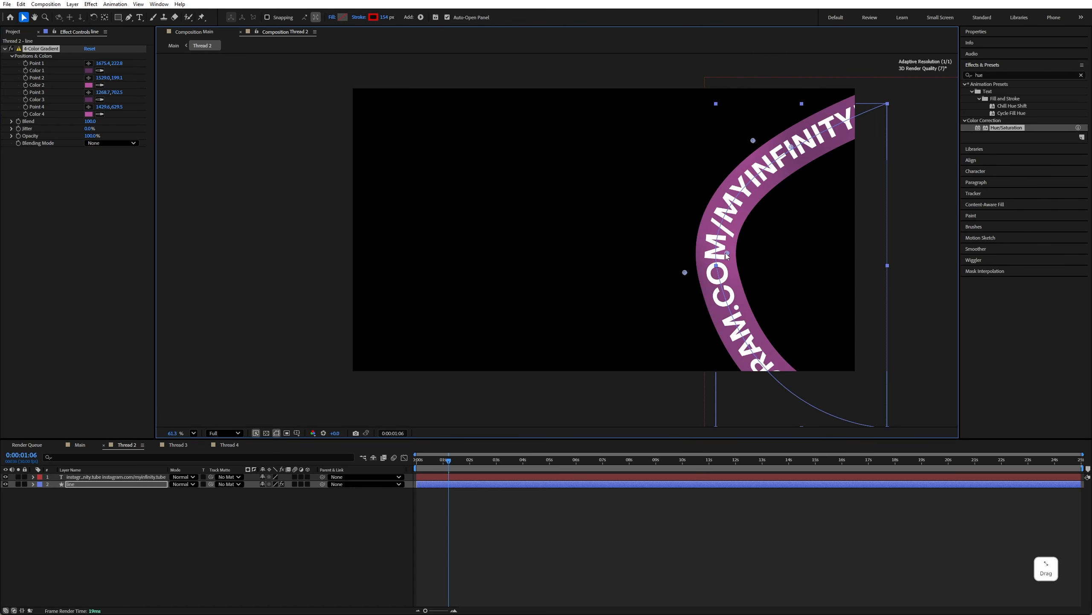
- Return to Main and remove the Hue/Saturation effect from the lower-left Thread 2 copy
{"action": "left_click", "coordinate": [95, 445]}
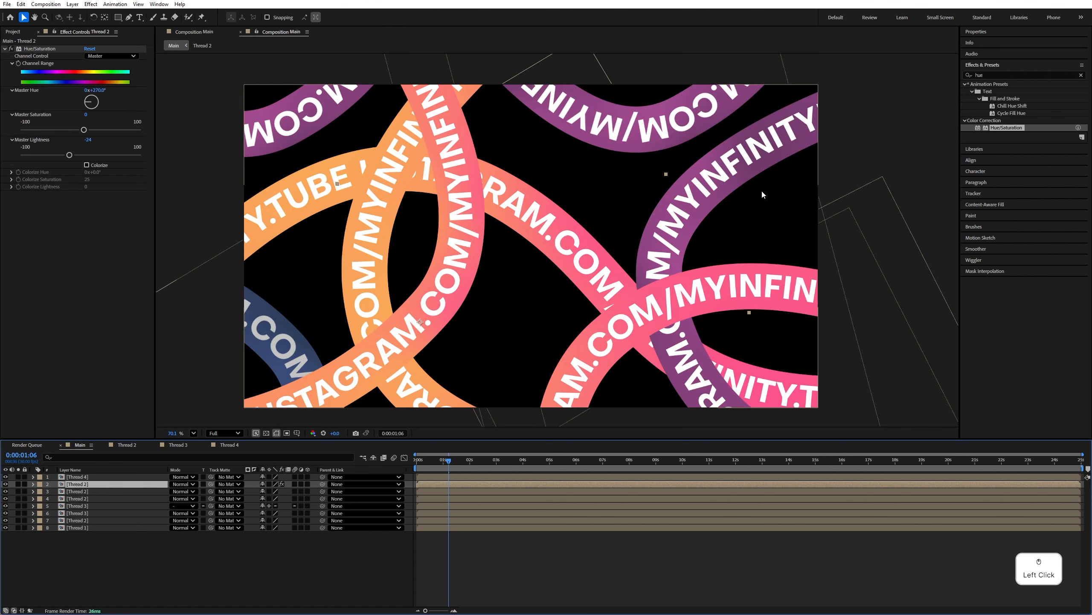
{"action": "left_click", "coordinate": [43, 49]}
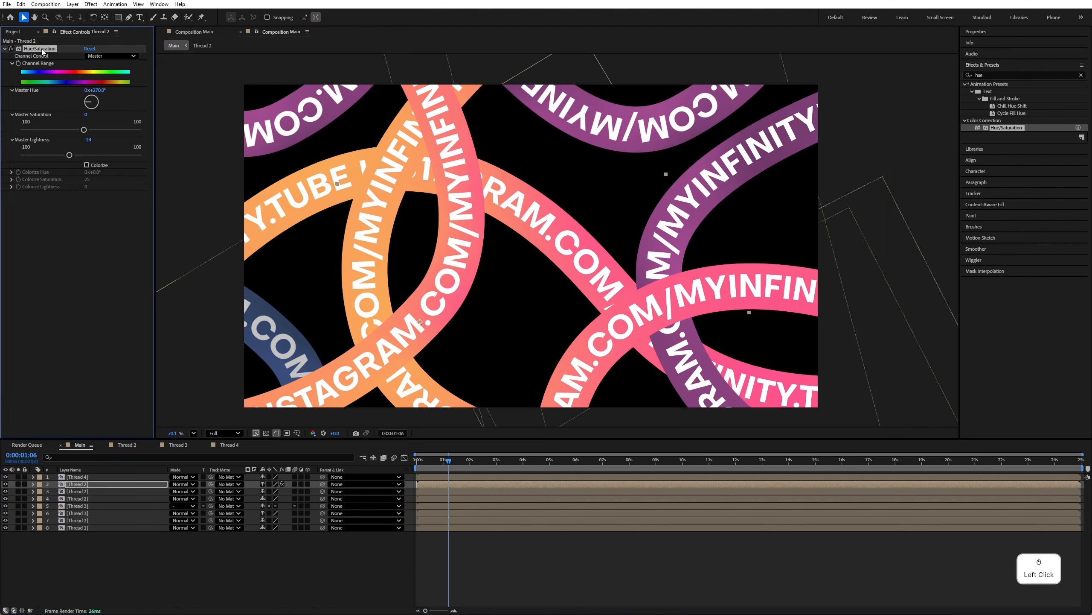
{"action": "key", "text": "Delete"}
- Identify the upper-left Thread 2 copy by toggling its visibility, apply Hue/Saturation to it, and set Master Hue to 74° for brown
{"action": "left_click", "coordinate": [31, 492]}
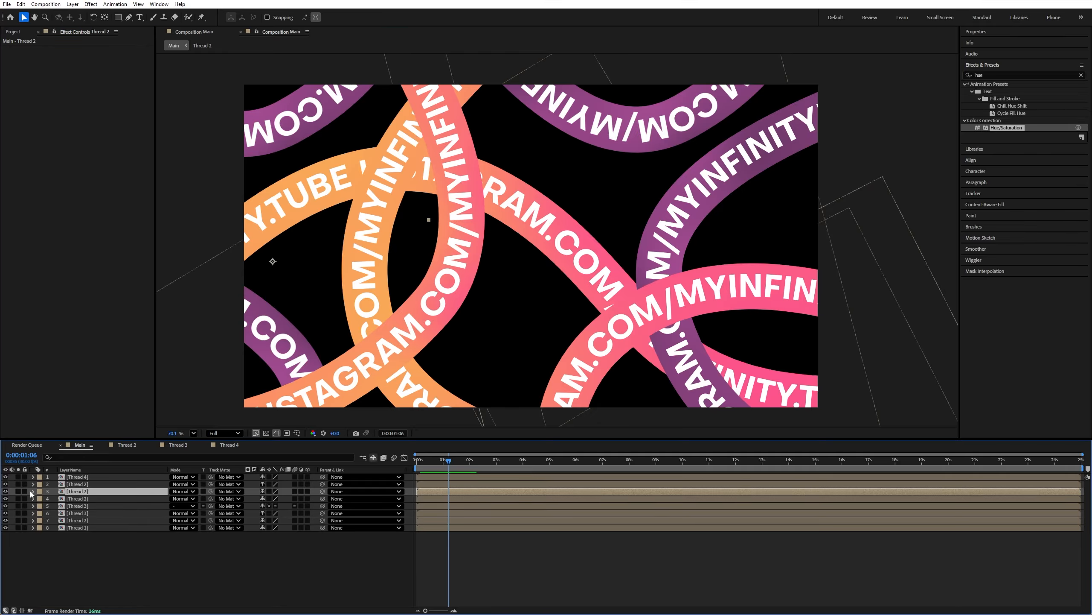
{"action": "left_click", "coordinate": [6, 491]}
{"action": "left_click", "coordinate": [6, 491]}
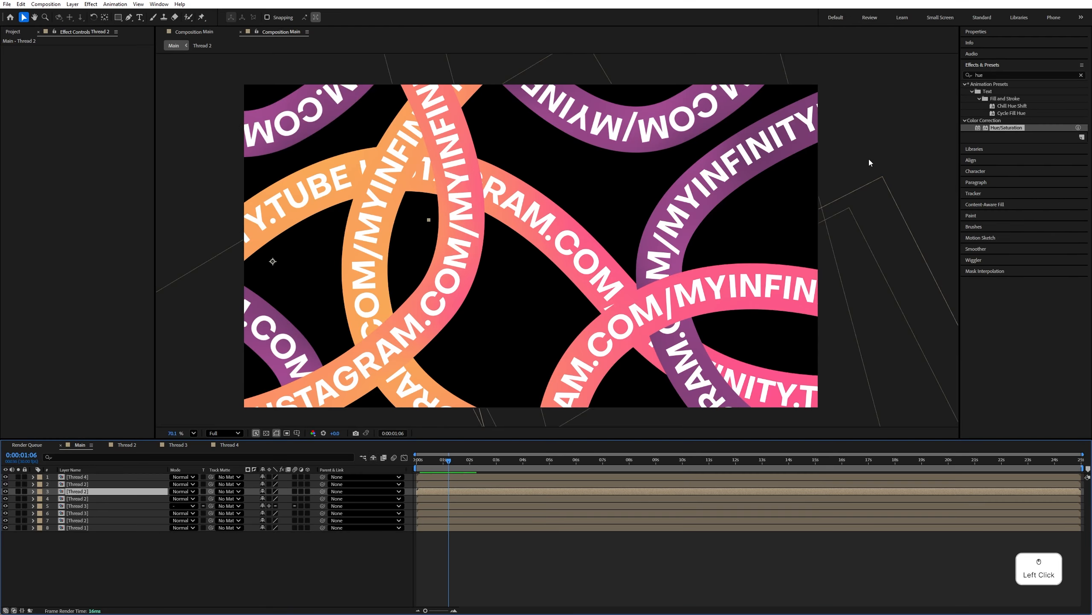
{"action": "double_click", "coordinate": [1006, 128]}
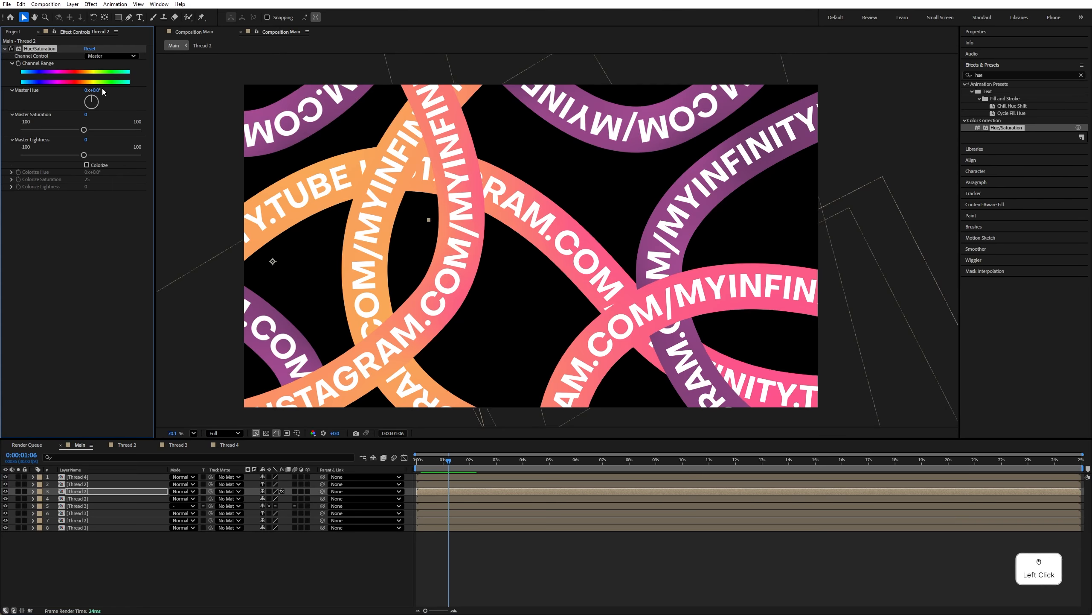
{"action": "left_click_drag", "start_coordinate": [97, 92], "coordinate": [128, 91]}
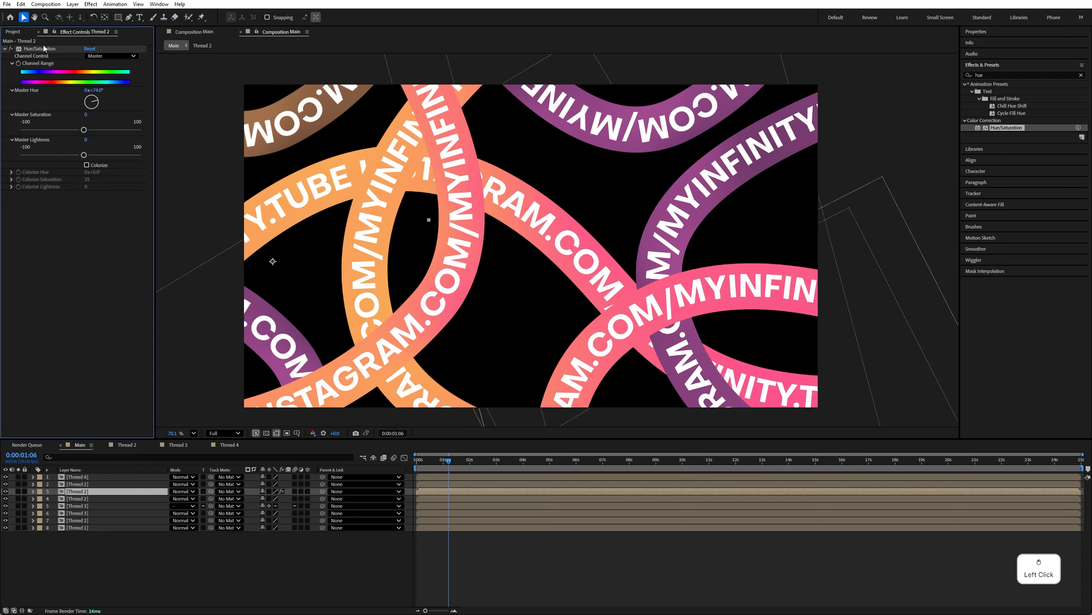
- Copy the upper-left ribbon's Hue/Saturation effect, identify the right-hand Thread 2 ribbon by toggling layers, and paste the effect onto it
{"action": "key", "text": "ctrl+c"}
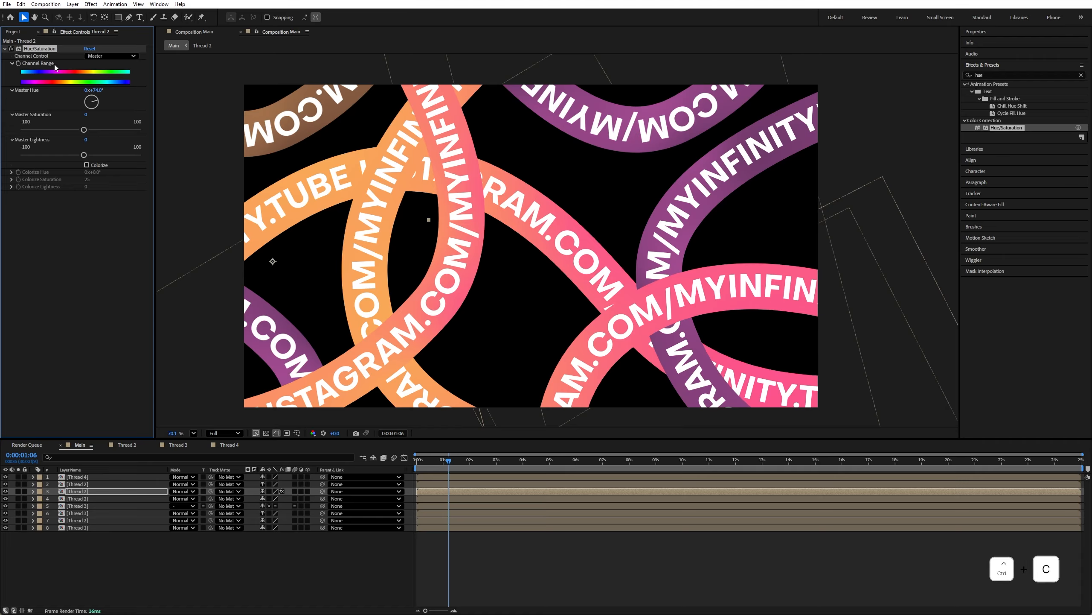
{"action": "left_click", "coordinate": [77, 484]}
{"action": "left_click", "coordinate": [73, 505]}
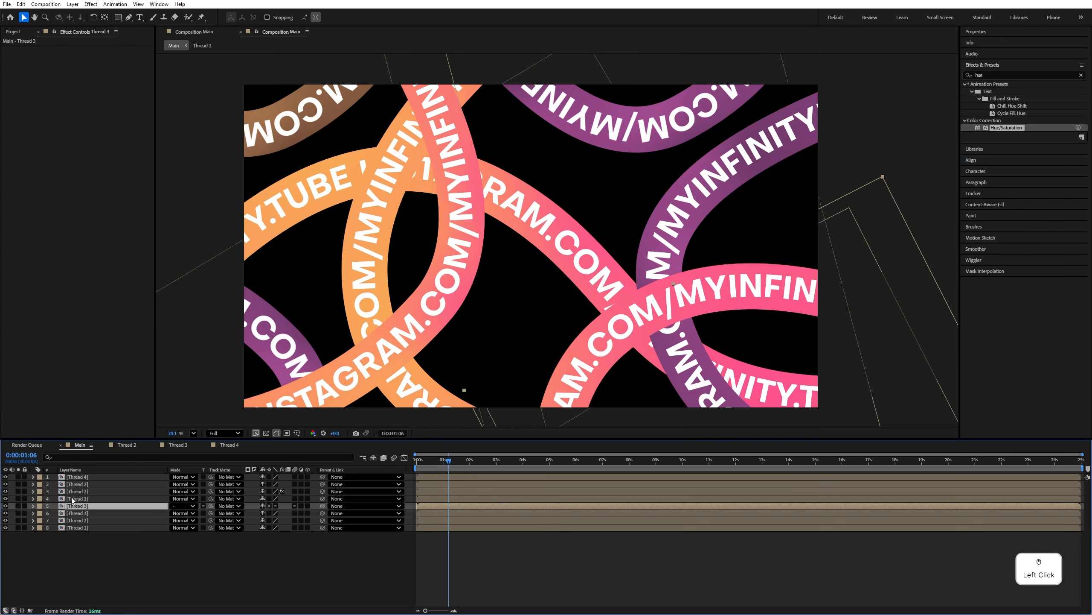
{"action": "left_click", "coordinate": [72, 499]}
{"action": "left_click", "coordinate": [6, 499]}
{"action": "left_click", "coordinate": [5, 499]}
{"action": "left_click", "coordinate": [19, 512]}
{"action": "left_click", "coordinate": [10, 520]}
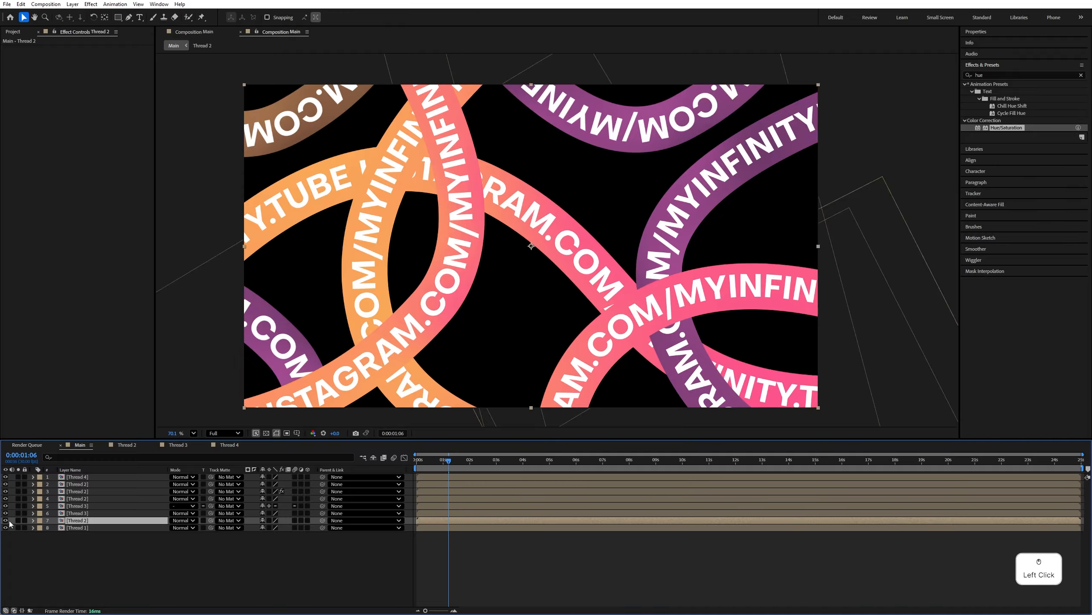
{"action": "left_click", "coordinate": [6, 520]}
{"action": "left_click", "coordinate": [6, 520]}
{"action": "key", "text": "ctrl+v"}
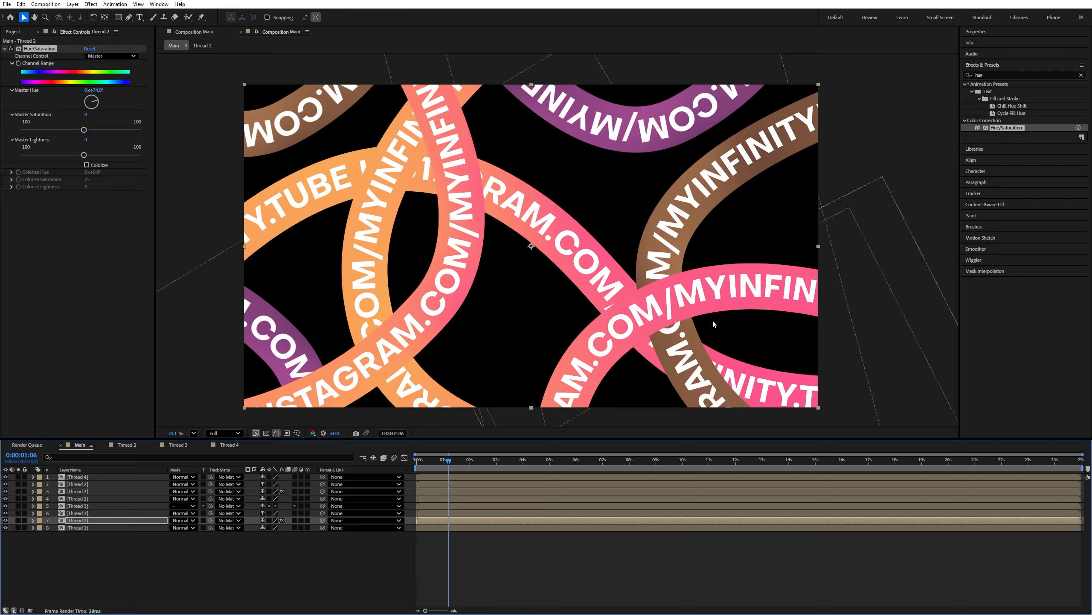
- Try a Master Hue of 83° on the right-hand Thread 2 ribbon and bring it back to purple at 1x+4.0°
{"action": "mouse_move", "coordinate": [96, 94]}
{"action": "left_mouse_down"}
{"action": "mouse_move", "coordinate": [54, 91]}
{"action": "mouse_move", "coordinate": [103, 92]}
{"action": "left_mouse_up"}
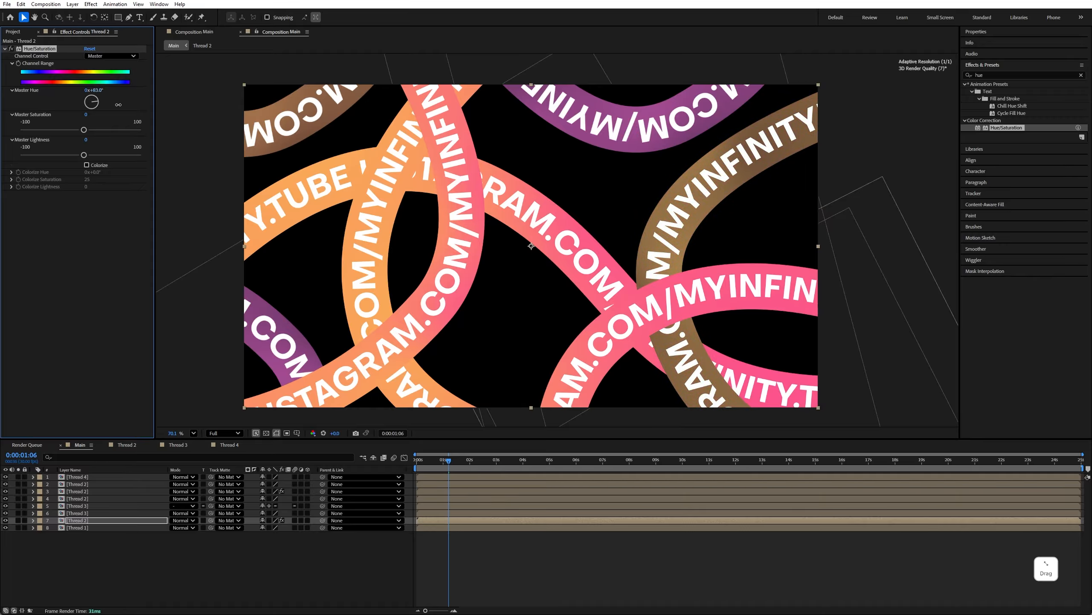
{"action": "key", "text": "ctrl+z"}
{"action": "key", "text": "ctrl+z"}
{"action": "key", "text": "ctrl+z"}
{"action": "key", "text": "ctrl+z"}
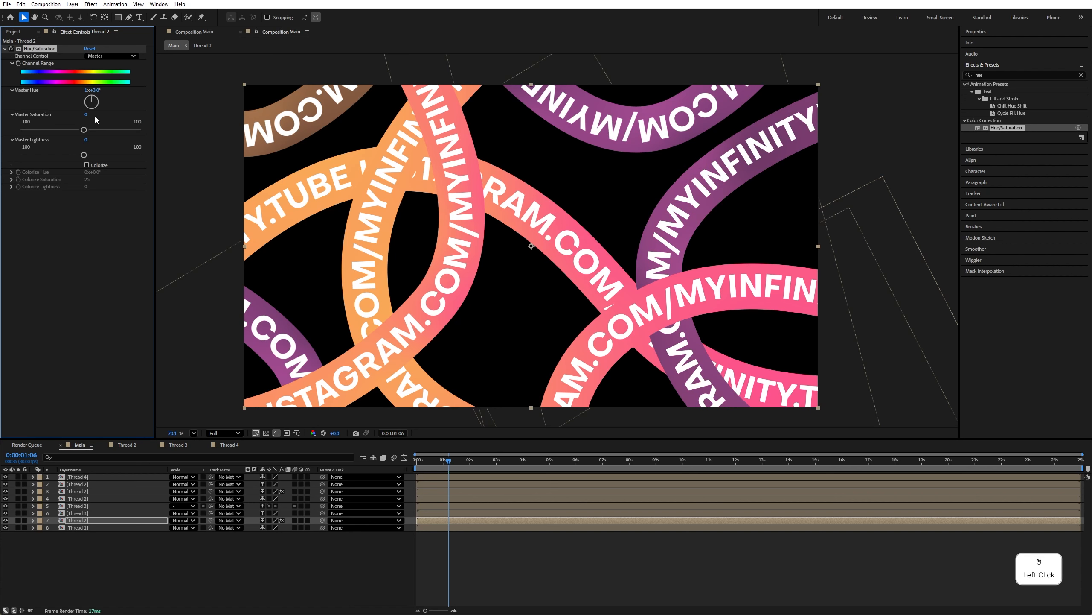
- Reopen Thread 2 and move the line's gradient Point 1 down to the bend and Point 2 up near the curve's upper end
{"action": "double_click", "coordinate": [76, 520]}
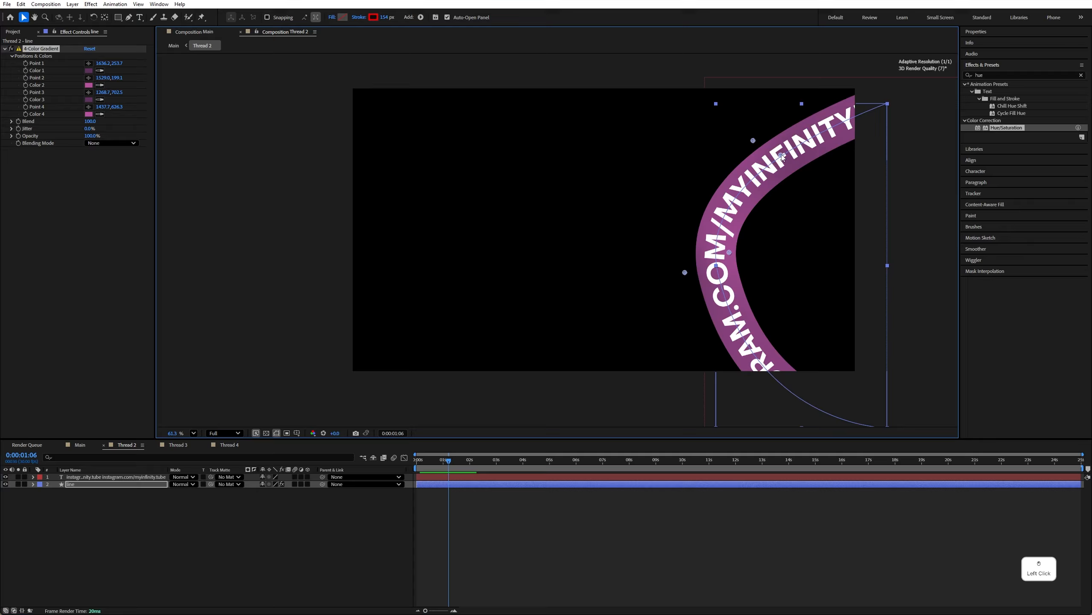
{"action": "left_click_drag", "start_coordinate": [791, 147], "coordinate": [728, 216]}
{"action": "left_click_drag", "start_coordinate": [753, 141], "coordinate": [813, 137]}
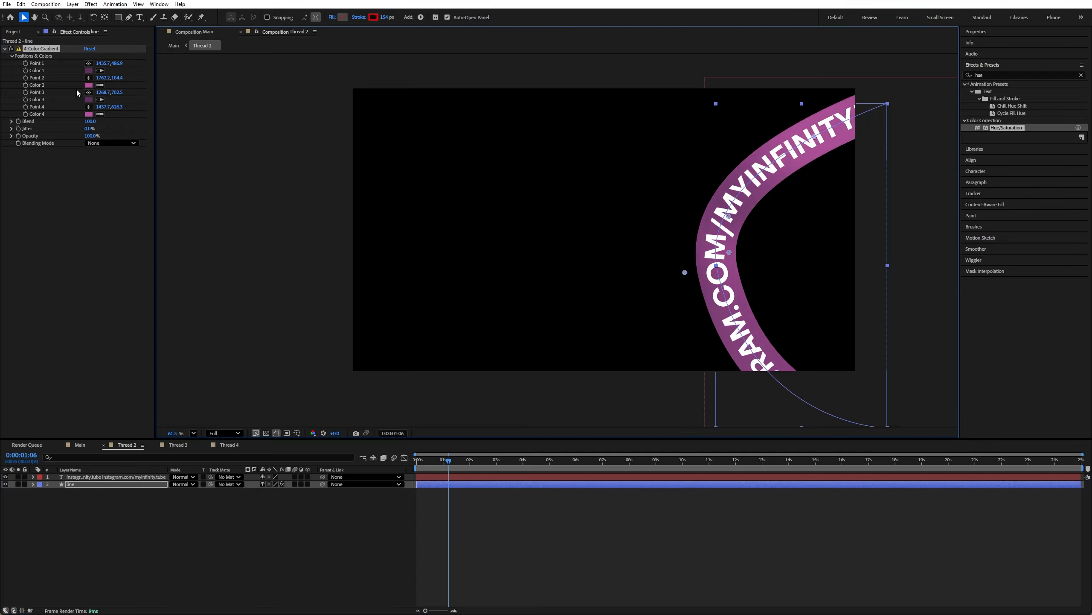
- Lighten the line gradient's Color 2 to a brighter pink-purple, nudge Point 4 toward the bend's outer side, and return to Main
{"action": "left_click", "coordinate": [89, 85]}
{"action": "left_click", "coordinate": [502, 268]}
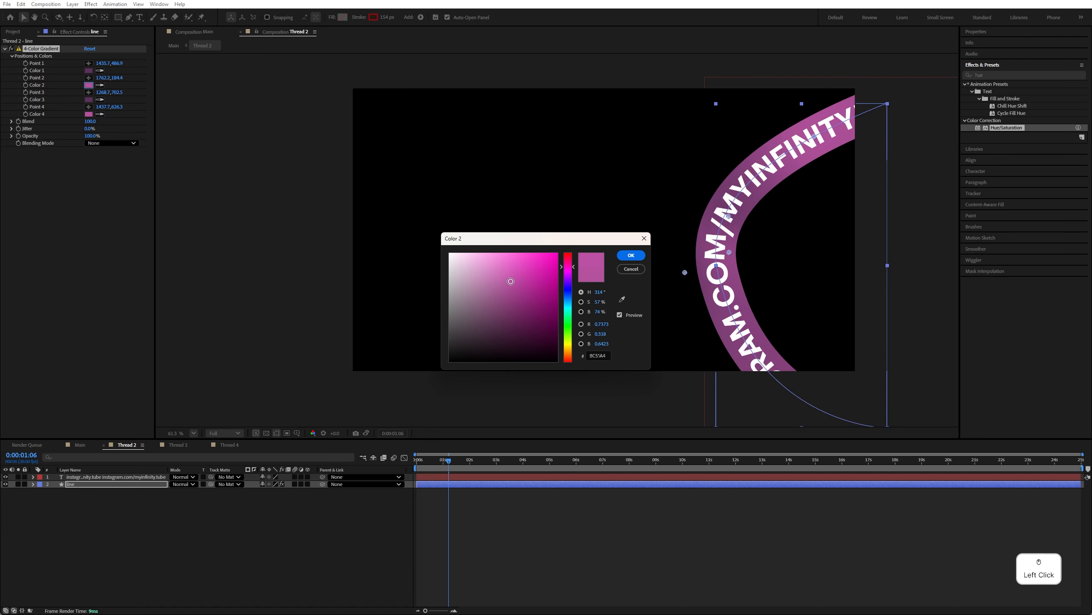
{"action": "left_click", "coordinate": [630, 255]}
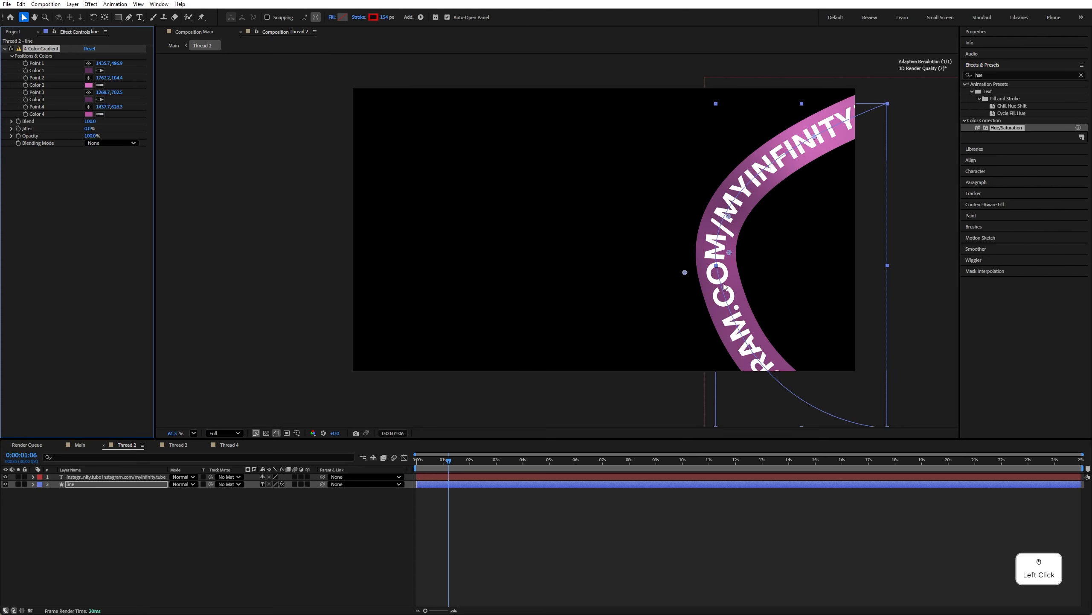
{"action": "left_click_drag", "start_coordinate": [730, 257], "coordinate": [712, 265]}
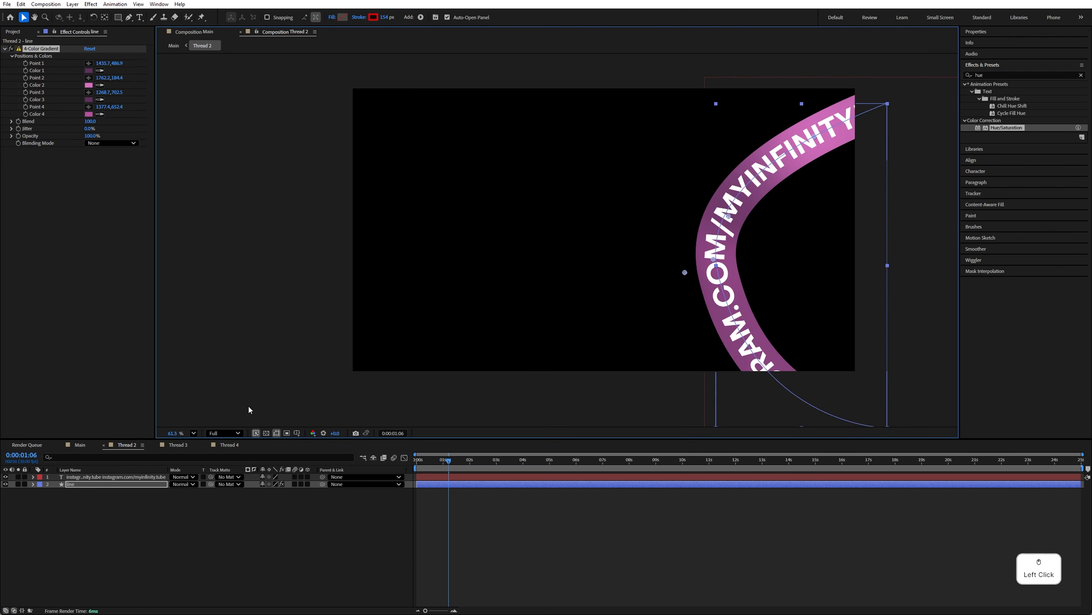
{"action": "left_click", "coordinate": [81, 445]}
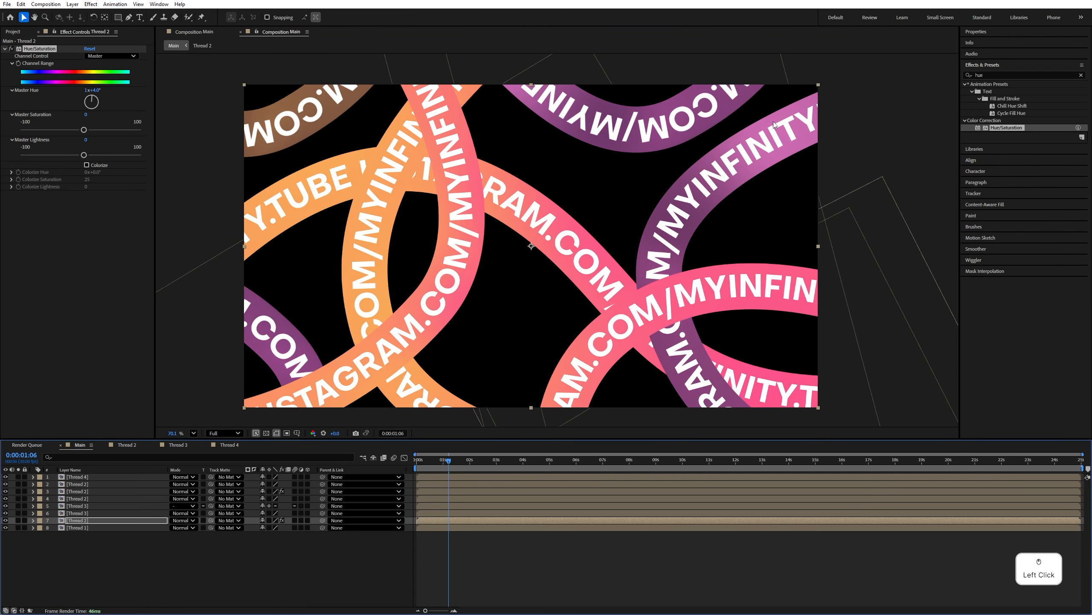
- Apply Hue/Saturation to the lower-right Thread 3 copy and set its Master Hue to 29° for an orange ribbon
{"action": "left_click", "coordinate": [77, 506]}
{"action": "left_click", "coordinate": [84, 507]}
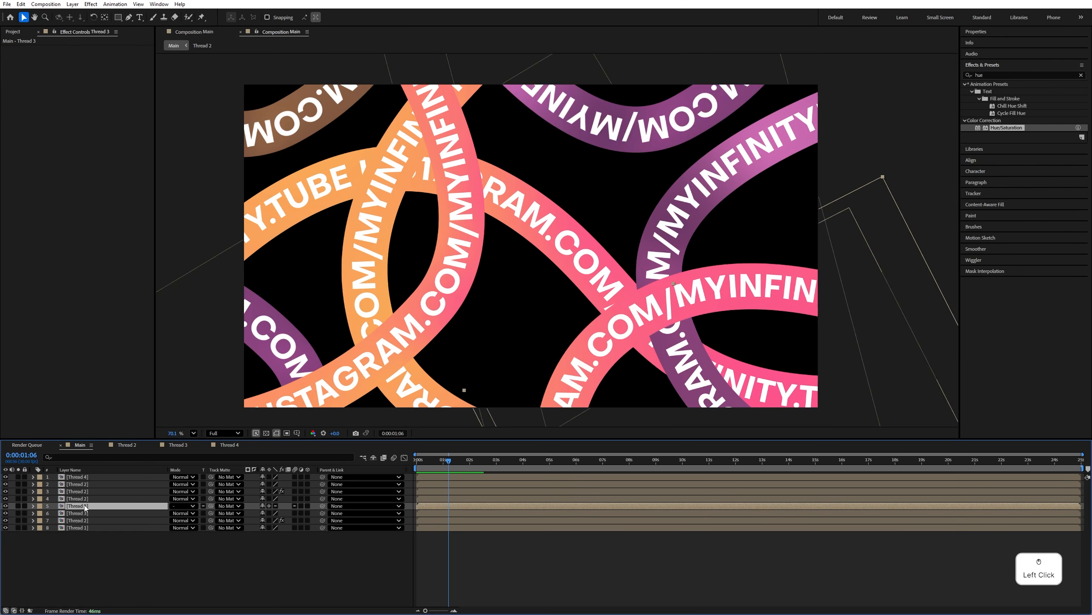
{"action": "left_click_drag", "start_coordinate": [1009, 128], "coordinate": [127, 138]}
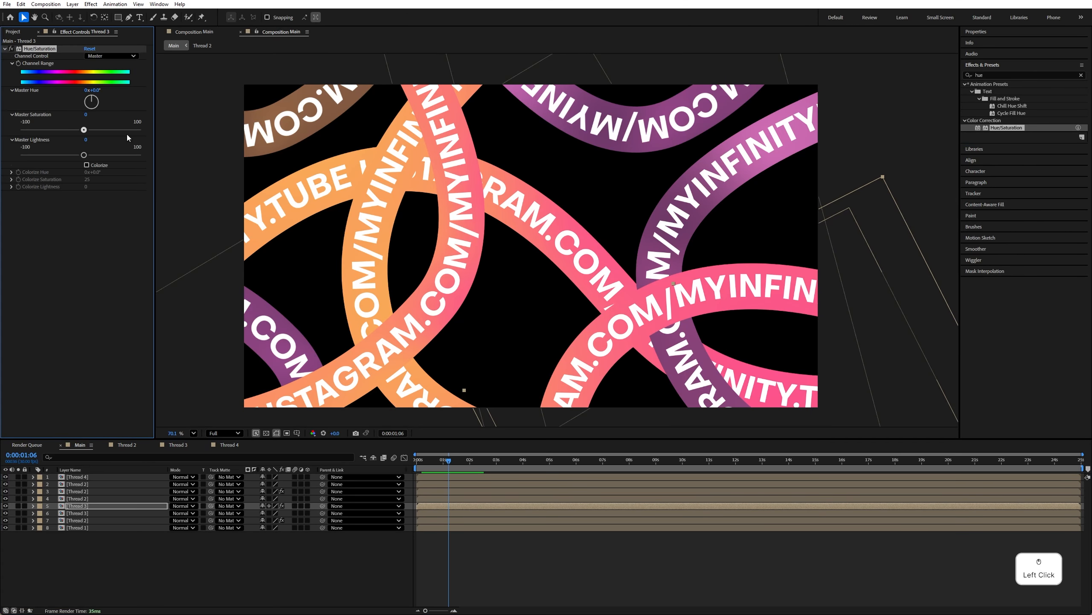
{"action": "left_click_drag", "start_coordinate": [103, 92], "coordinate": [110, 93]}
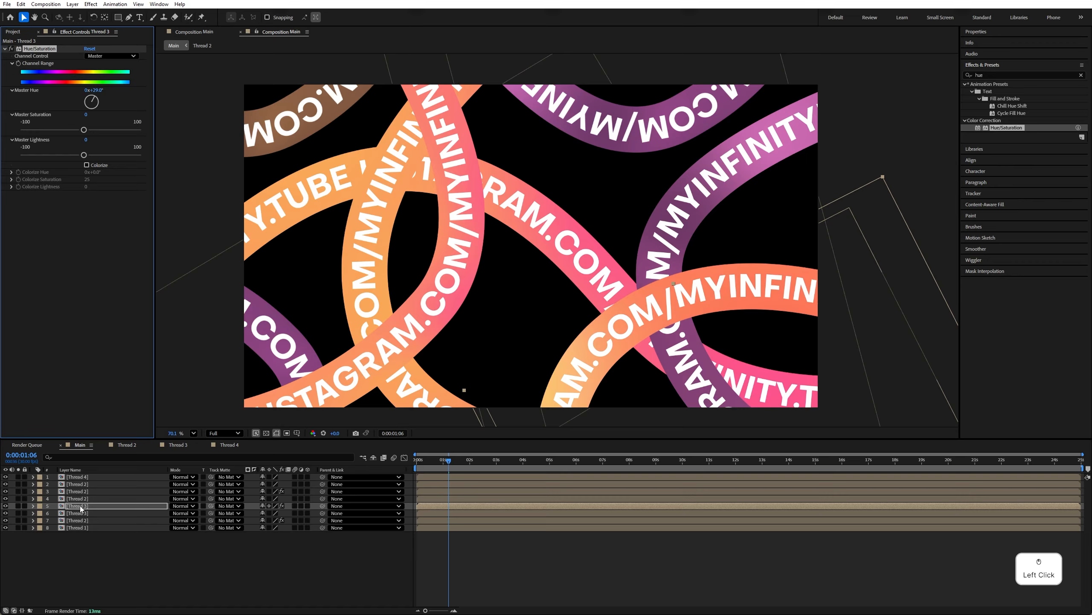
- Move the lower-right Thread 3 copy to the bottom of the layer stack and set its Master Hue to 1x+19.0°
{"action": "left_click_drag", "start_coordinate": [80, 506], "coordinate": [84, 550]}
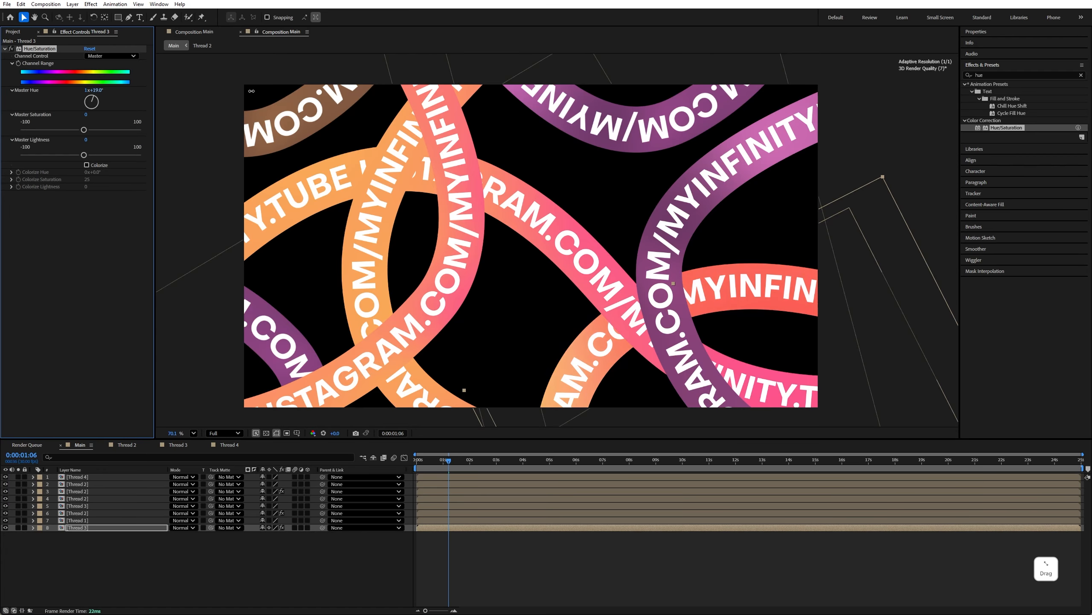
{"action": "left_click_drag", "start_coordinate": [39, 49], "coordinate": [343, 193]}
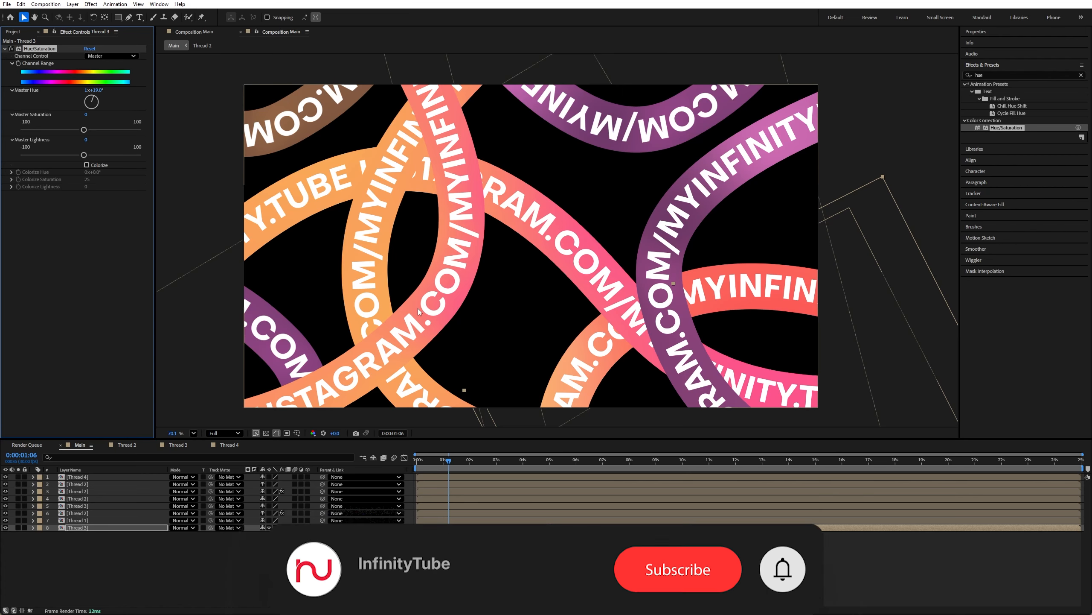
- Preview Main, create a black 1920 × 1080 px solid named background, and place it beneath all the thread layers
{"action": "left_click", "coordinate": [427, 460]}
{"action": "key", "text": "space"}
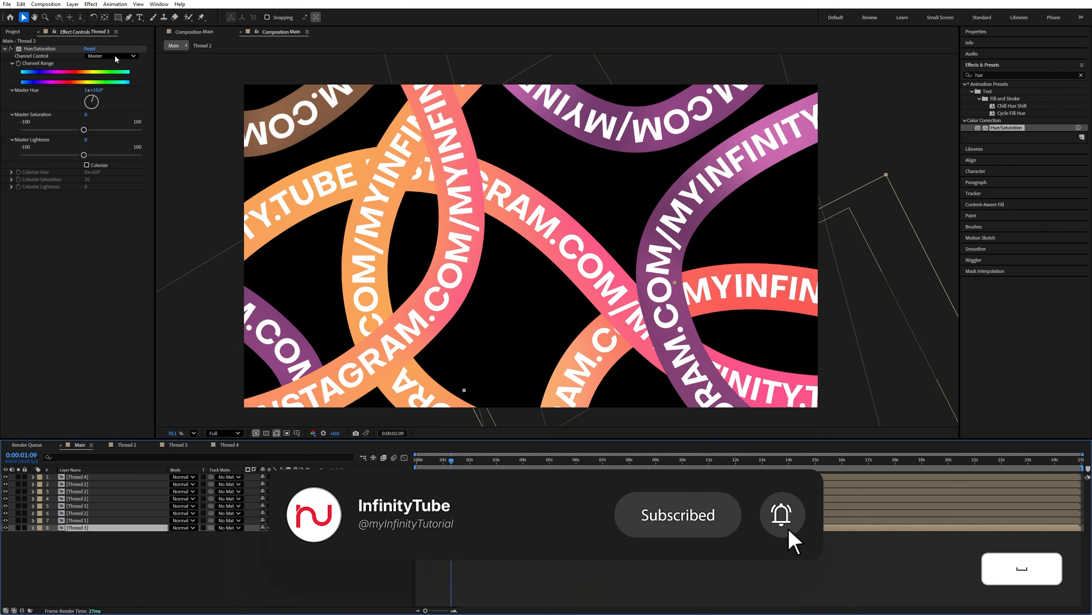
{"action": "left_click", "coordinate": [24, 34]}
{"action": "left_click", "coordinate": [215, 547]}
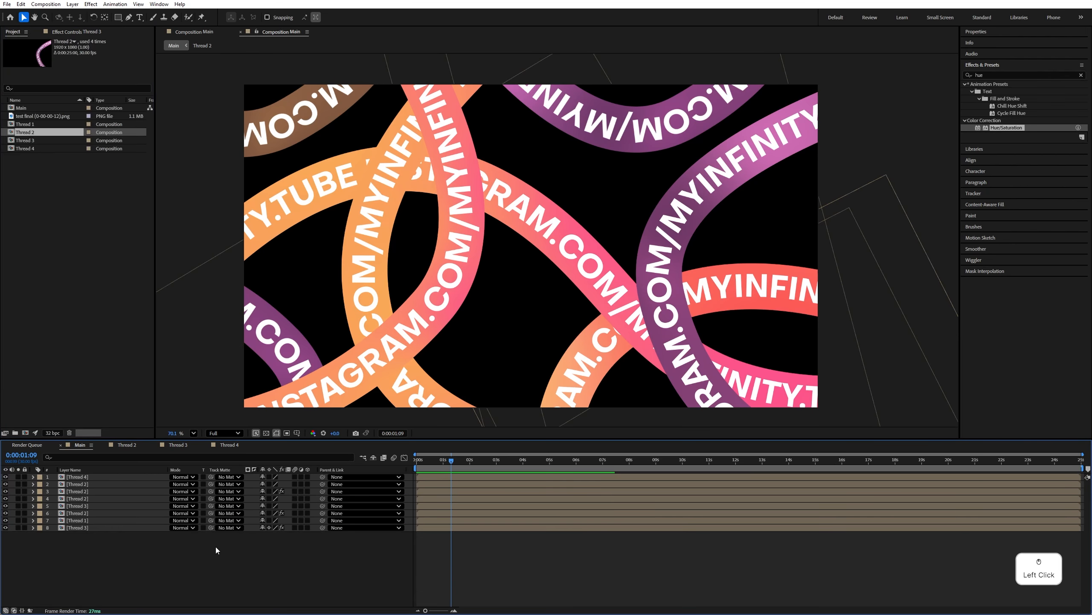
{"action": "right_click", "coordinate": [215, 547]}
{"action": "mouse_move", "coordinate": [247, 445]}
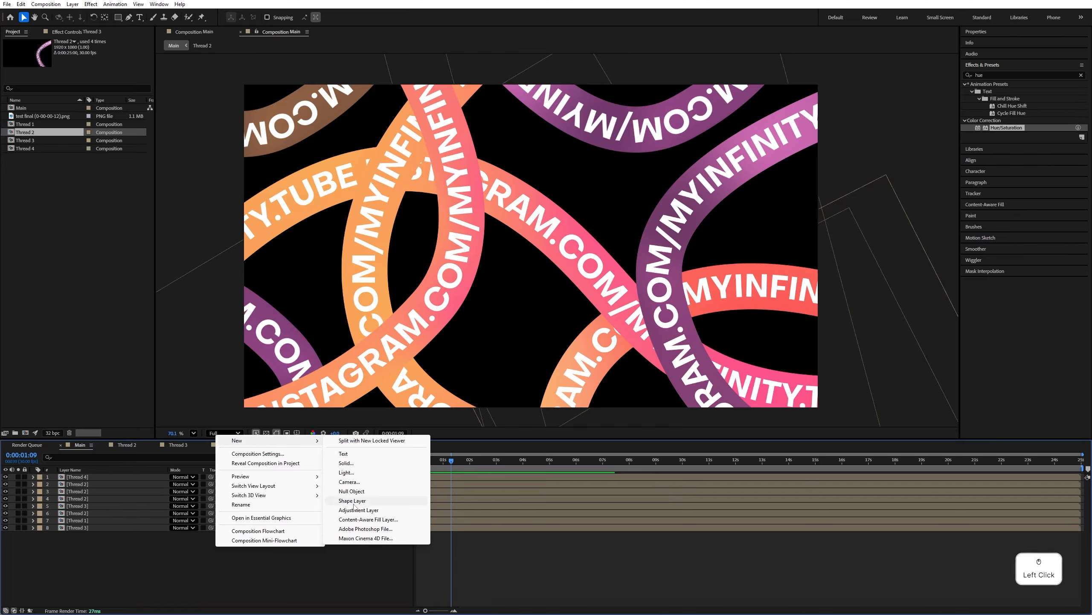
{"action": "left_click", "coordinate": [346, 463]}
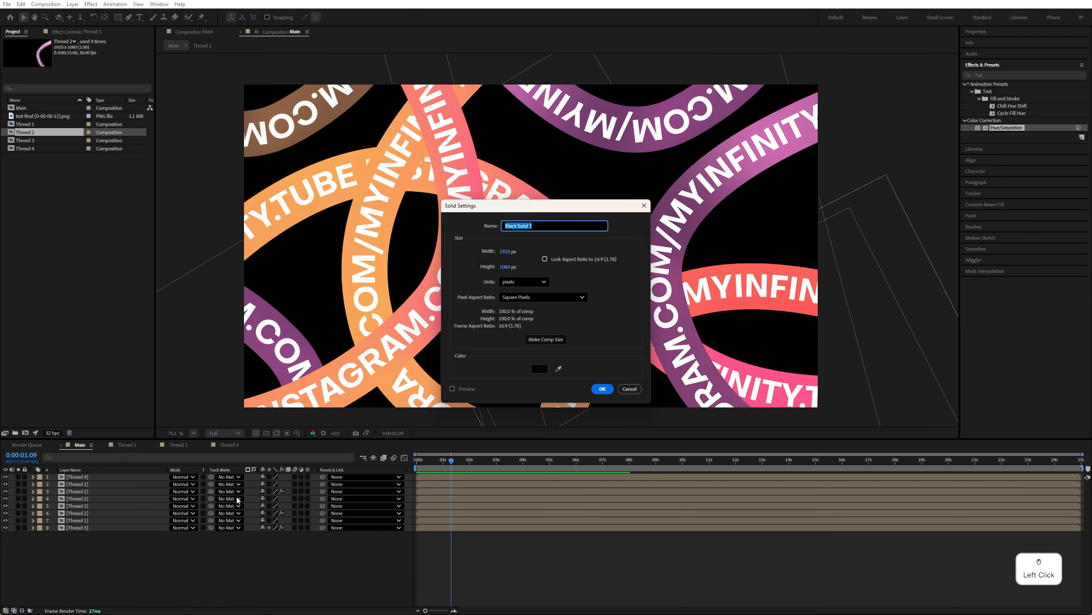
{"action": "type", "text": "background"}
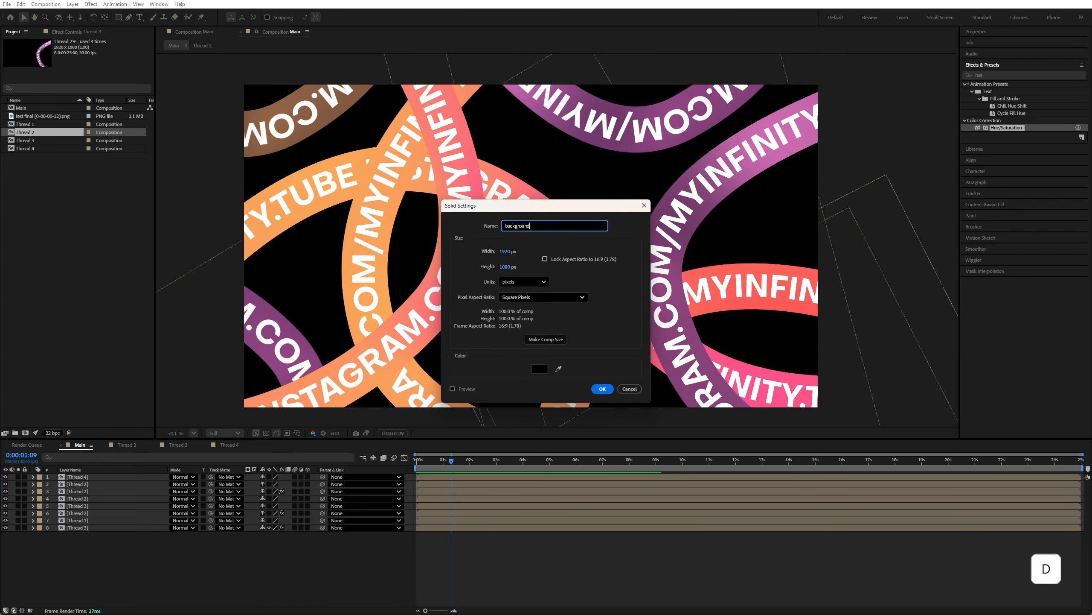
{"action": "key", "text": "Return"}
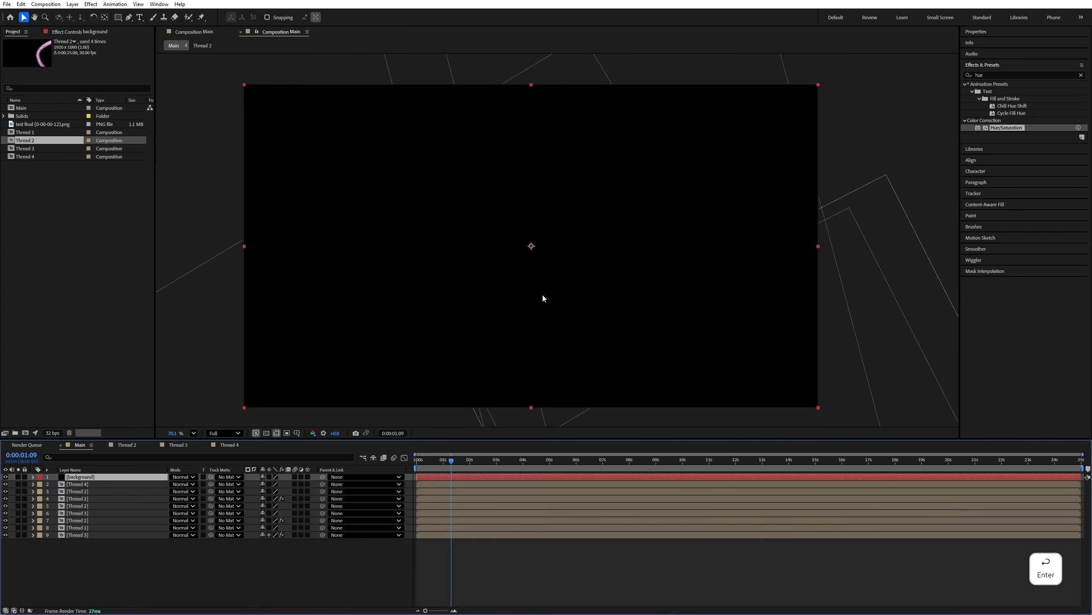
{"action": "left_click_drag", "start_coordinate": [110, 485], "coordinate": [65, 541]}
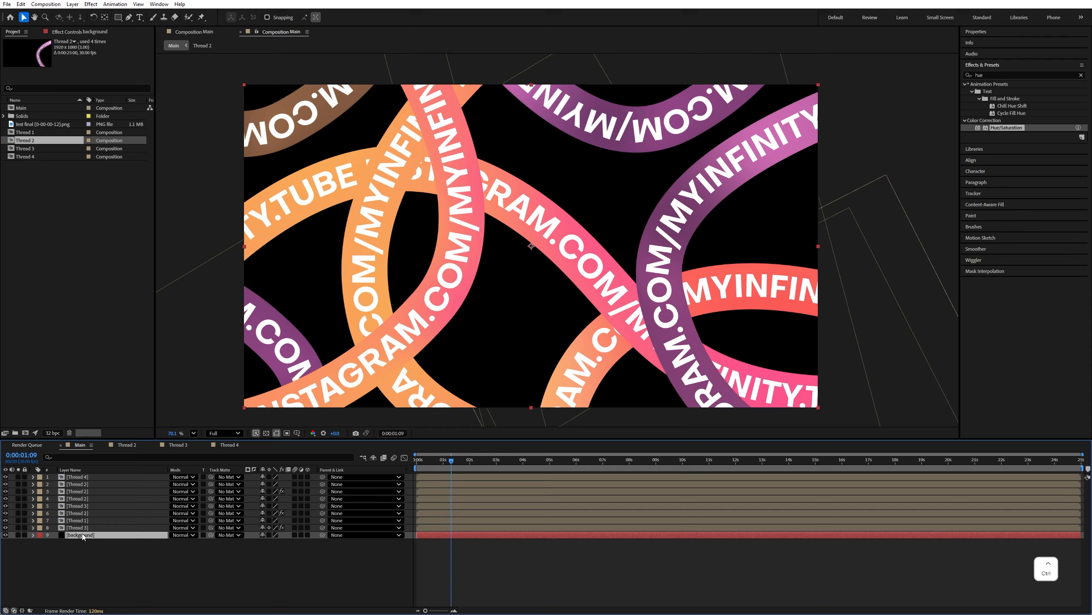
- Duplicate the background solid, rename the upper copy Grid, and lock the background layer
{"action": "key", "text": "ctrl+d"}
{"action": "key", "text": "Return"}
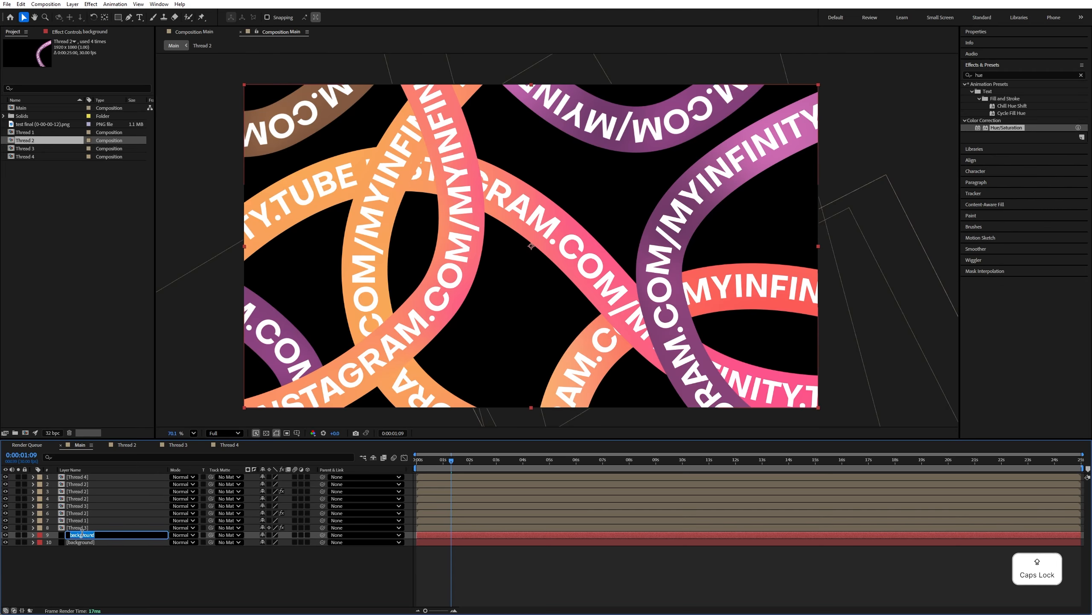
{"action": "type", "text": "Grid"}
{"action": "key", "text": "Return"}
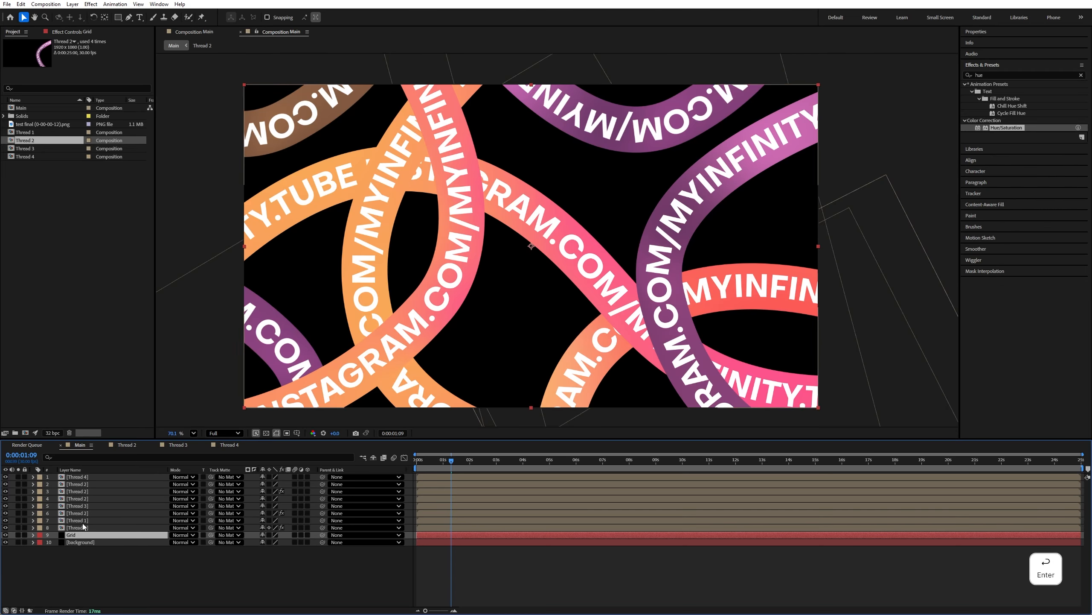
{"action": "left_click", "coordinate": [24, 542]}
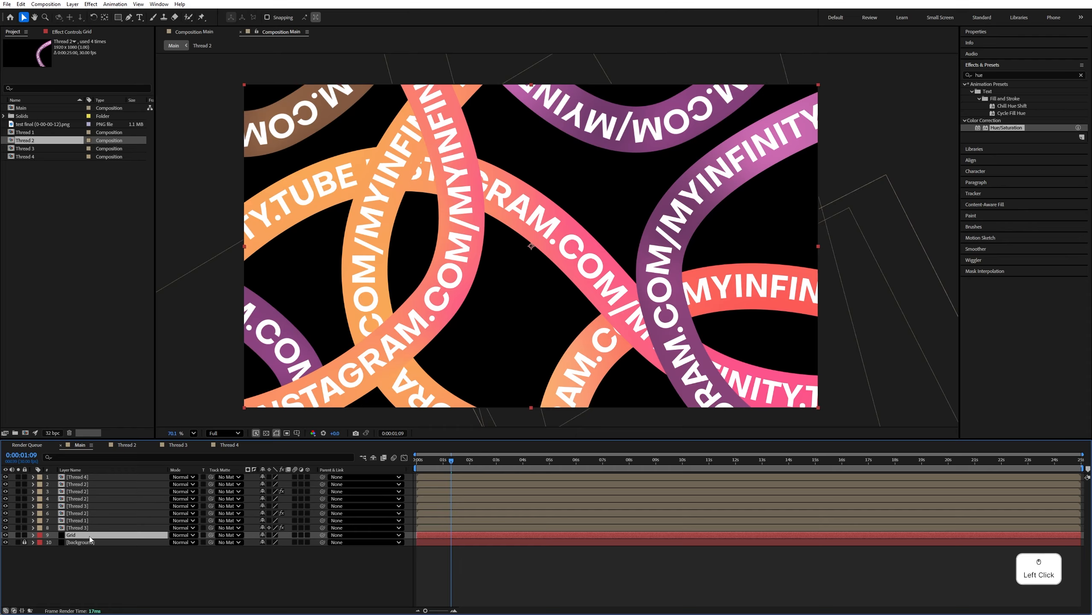
- Apply the Generate Grid effect to the Grid layer, sized from the Width Slider with a Width of 80
{"action": "left_click", "coordinate": [996, 74]}
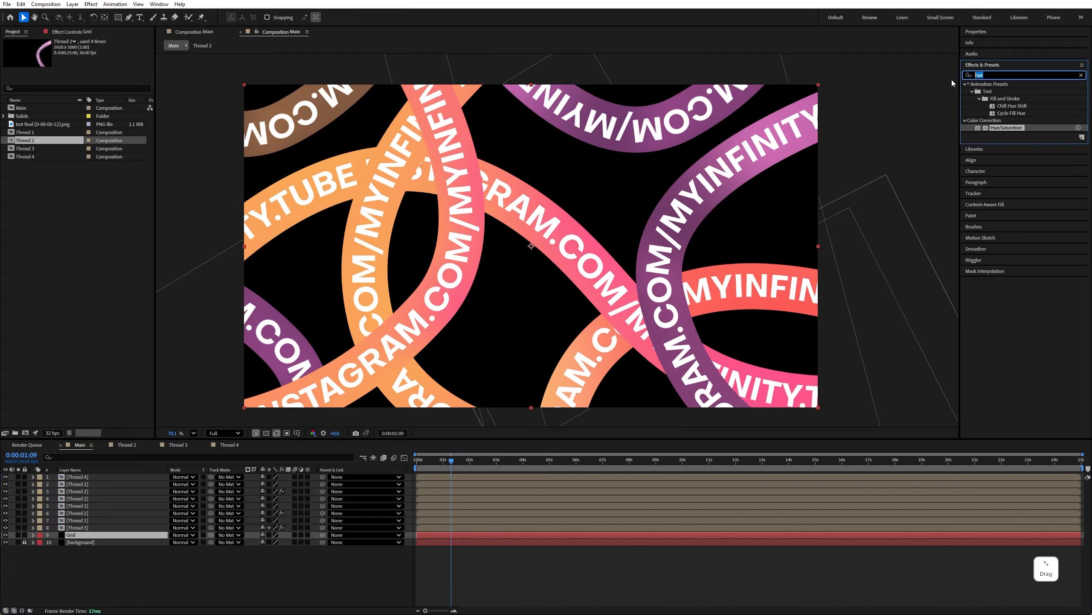
{"action": "type", "text": "grid"}
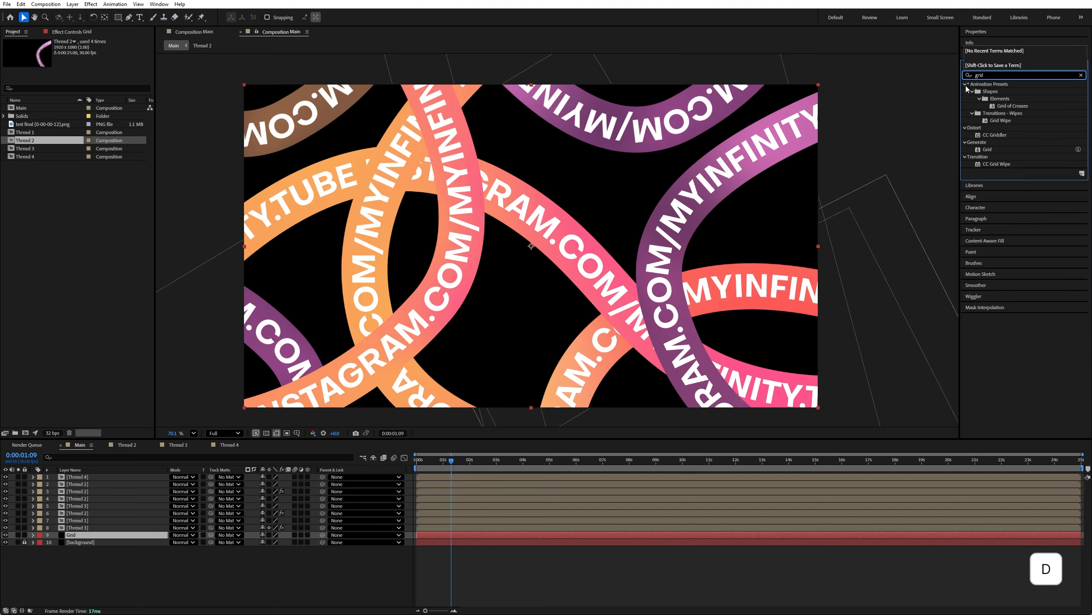
{"action": "double_click", "coordinate": [988, 150]}
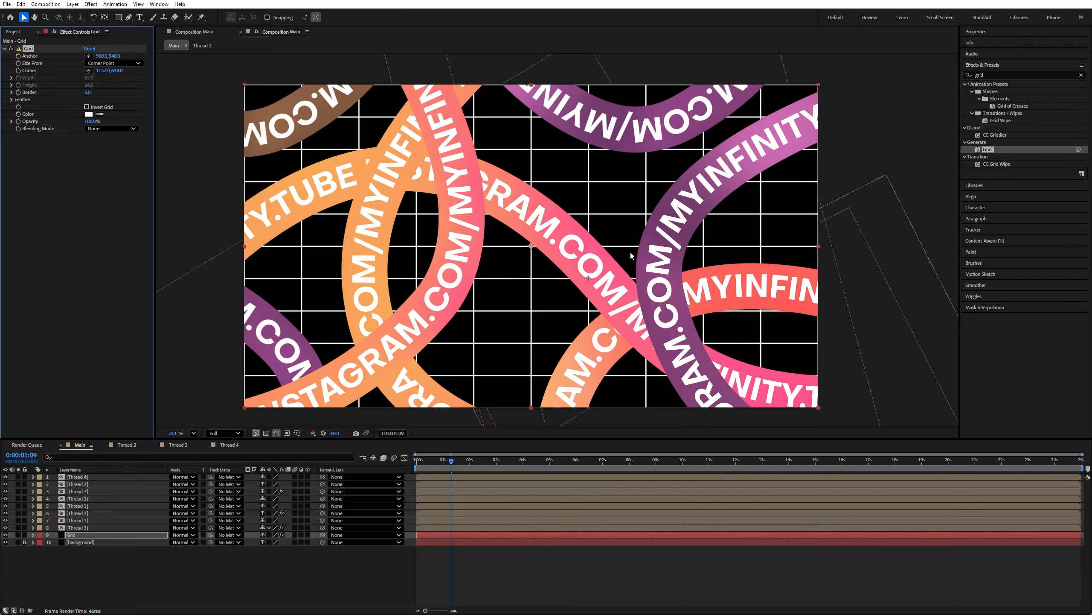
{"action": "left_click", "coordinate": [154, 86]}
{"action": "left_click", "coordinate": [123, 64]}
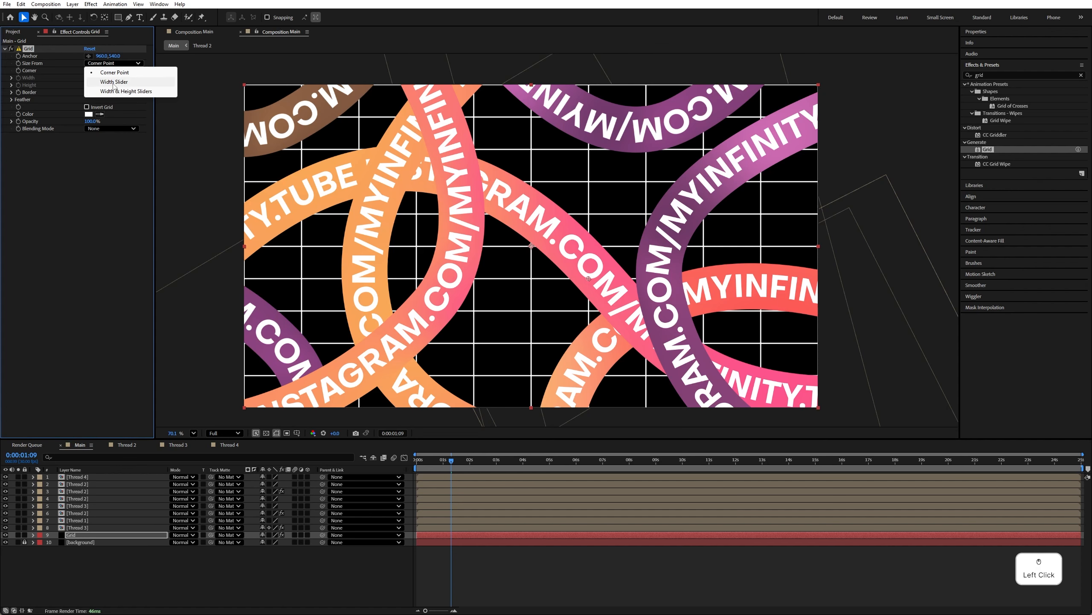
{"action": "left_click", "coordinate": [114, 82]}
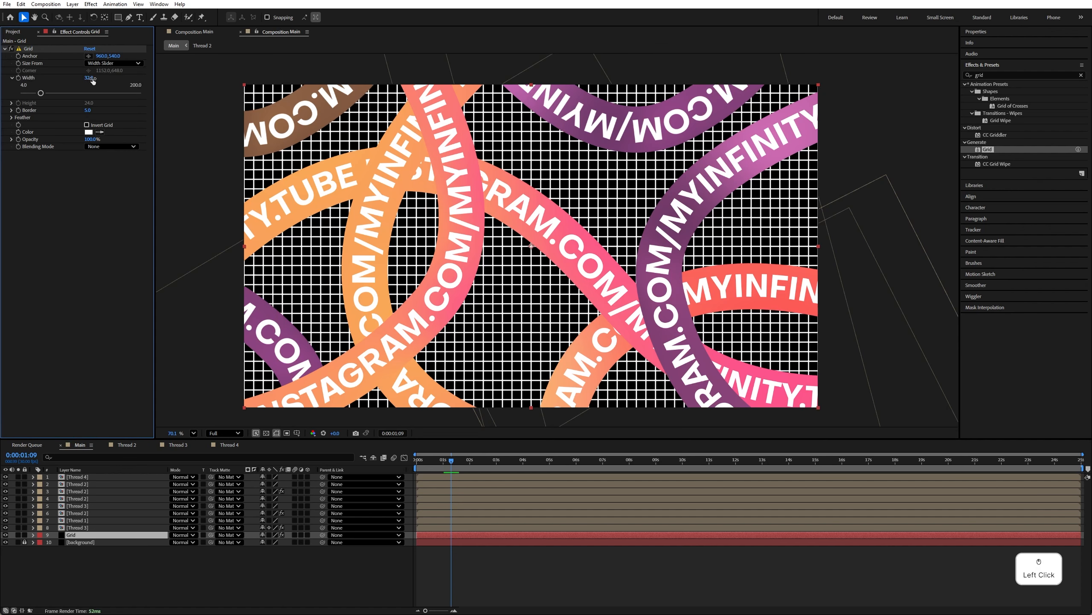
{"action": "left_click", "coordinate": [89, 79]}
{"action": "type", "text": "80"}
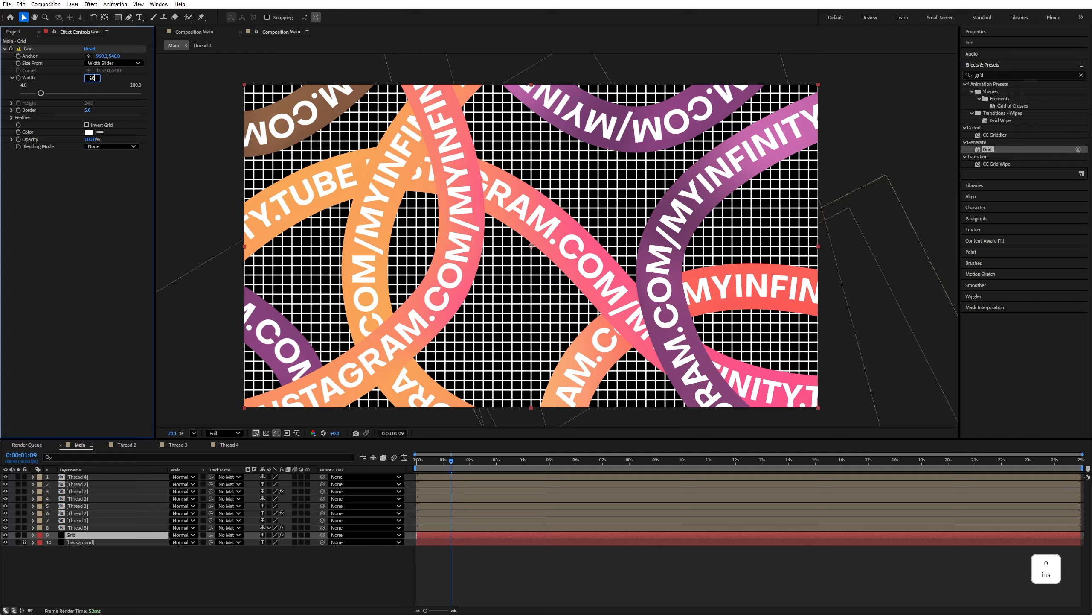
{"action": "key", "text": "Return"}
- Set the Grid effect's Border to 2 and its Opacity to 20%
{"action": "left_click", "coordinate": [88, 110]}
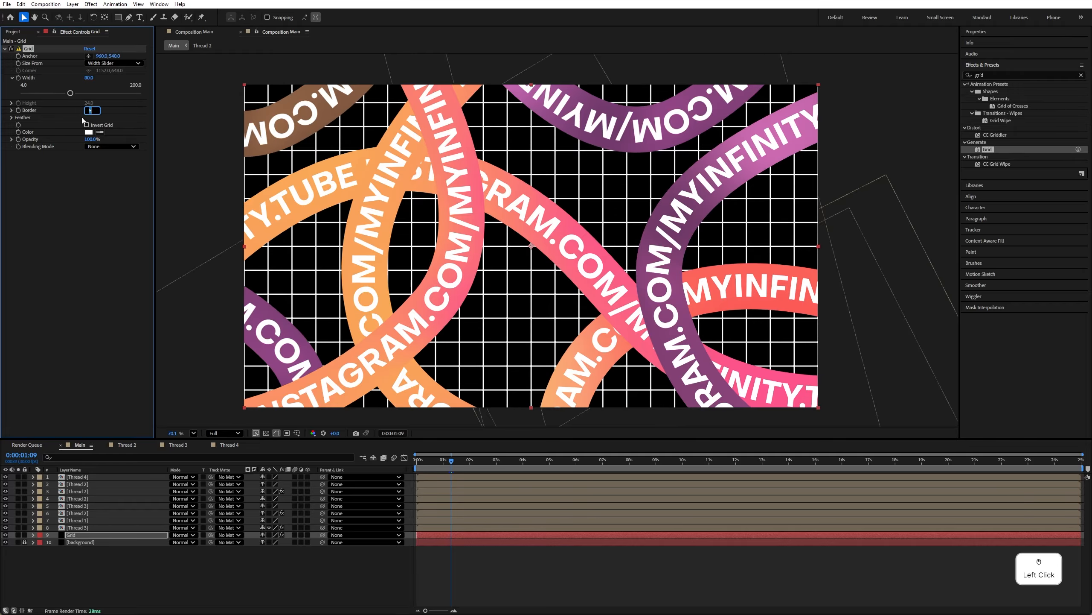
{"action": "key", "text": "Return"}
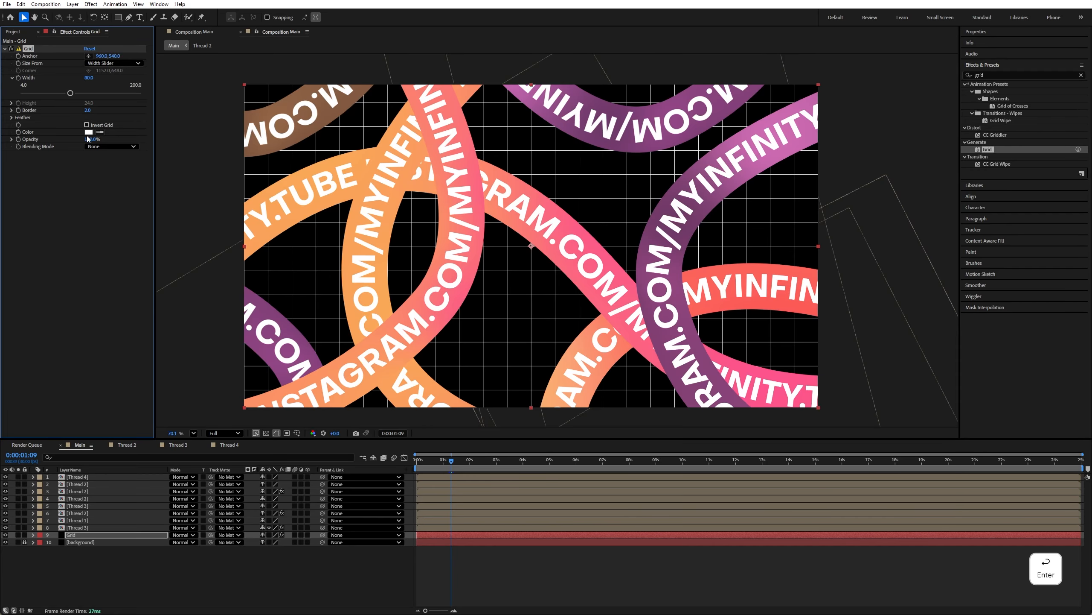
{"action": "left_click", "coordinate": [91, 139]}
{"action": "key", "text": "Return"}
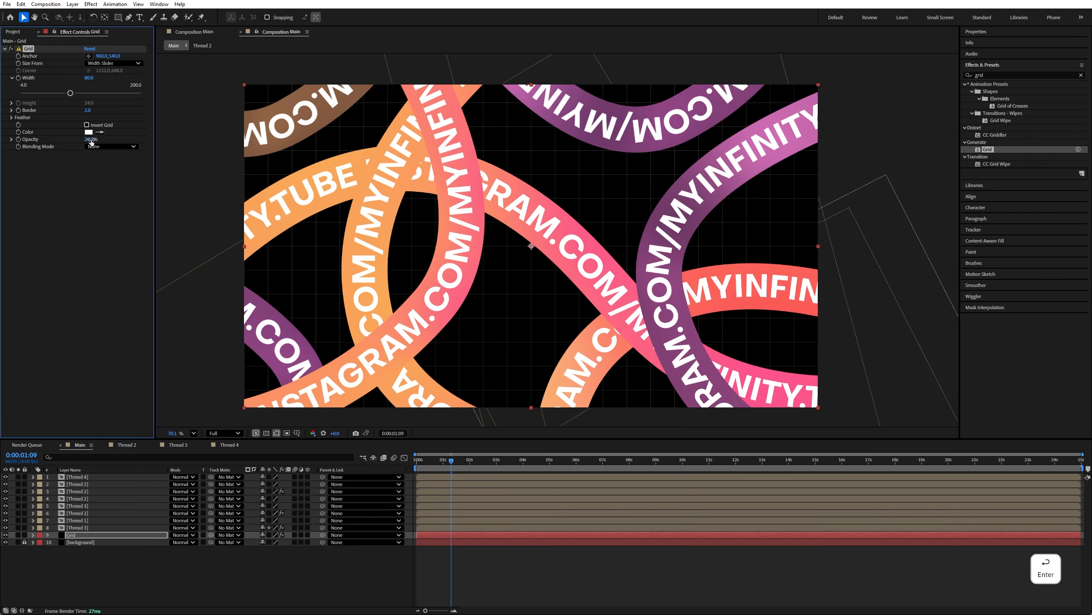
- Add a wiggle(speed, amp) expression with amp = 200 and speed = 0.2 to the Grid effect's Anchor
{"action": "key", "text": "ctrl+c"}
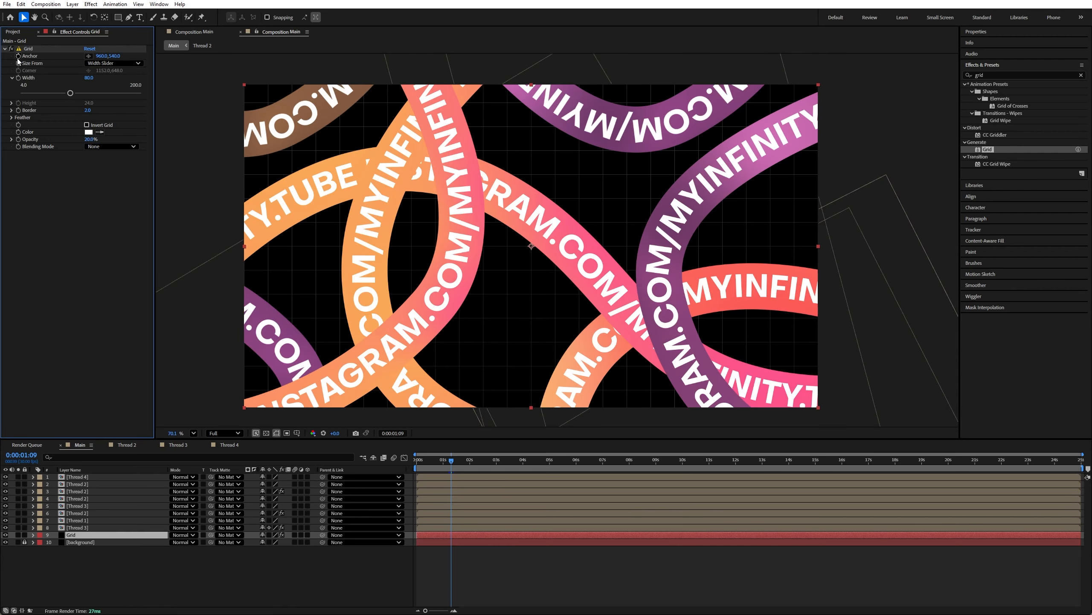
{"action": "left_click", "coordinate": [19, 58]}
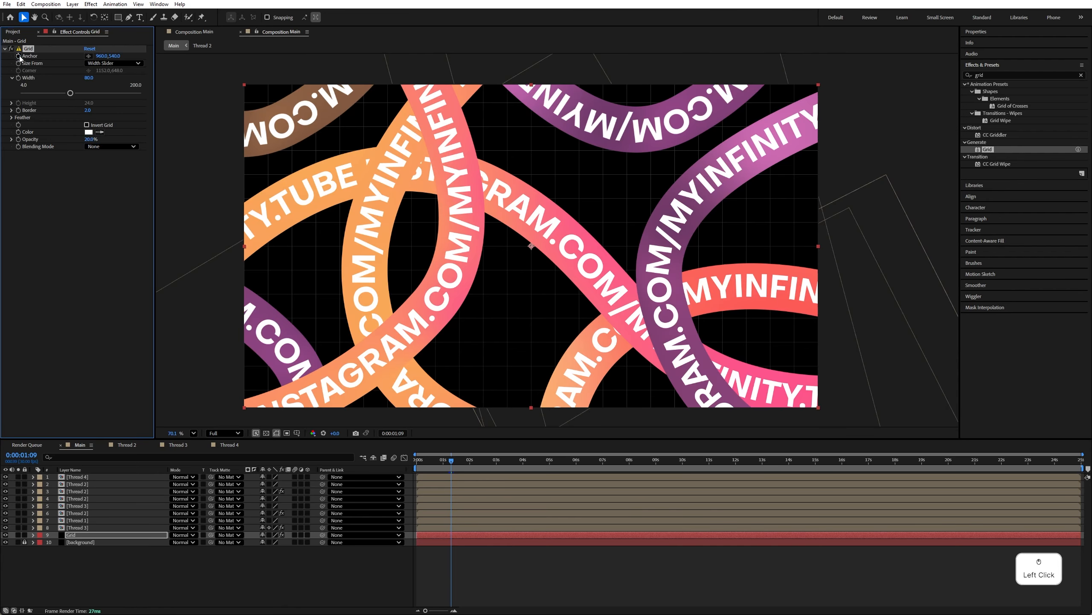
{"action": "left_click", "coordinate": [18, 56], "text": "alt"}
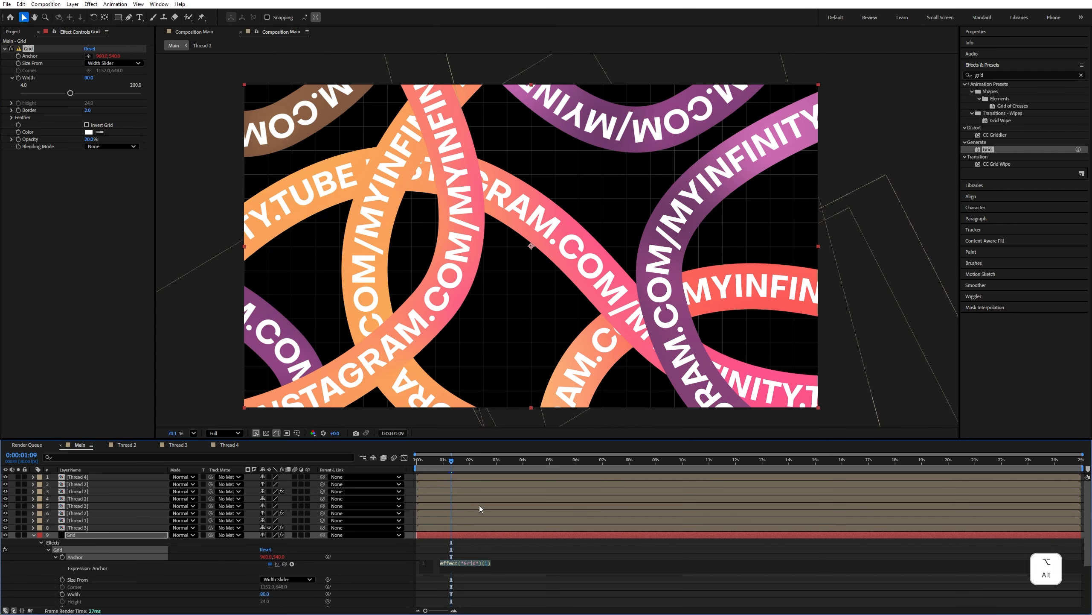
{"action": "left_click_drag", "start_coordinate": [456, 573], "coordinate": [461, 609]}
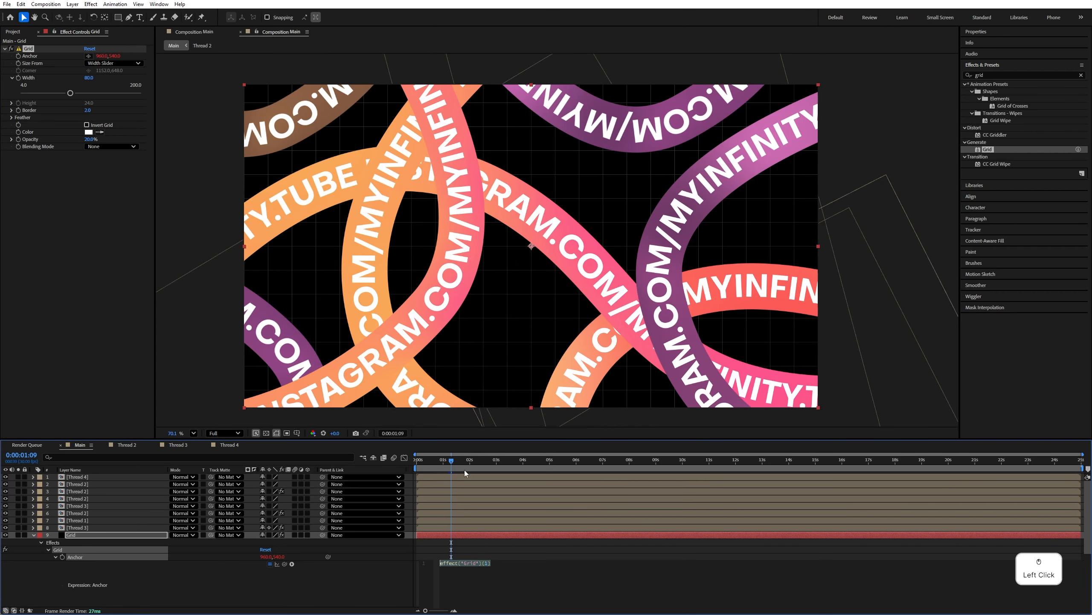
{"action": "left_click_drag", "start_coordinate": [466, 439], "coordinate": [466, 328]}
{"action": "left_click_drag", "start_coordinate": [466, 499], "coordinate": [465, 541]}
{"action": "left_click", "coordinate": [464, 453]}
{"action": "key", "text": "ctrl+a"}
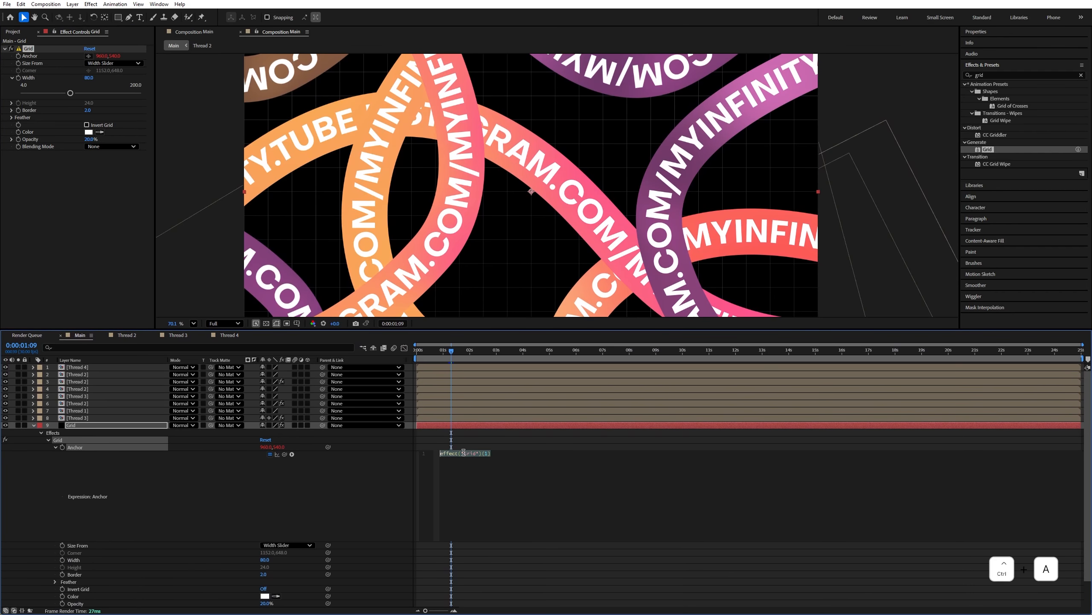
{"action": "key", "text": "ctrl+v"}
{"action": "left_click_drag", "start_coordinate": [495, 467], "coordinate": [418, 461]}
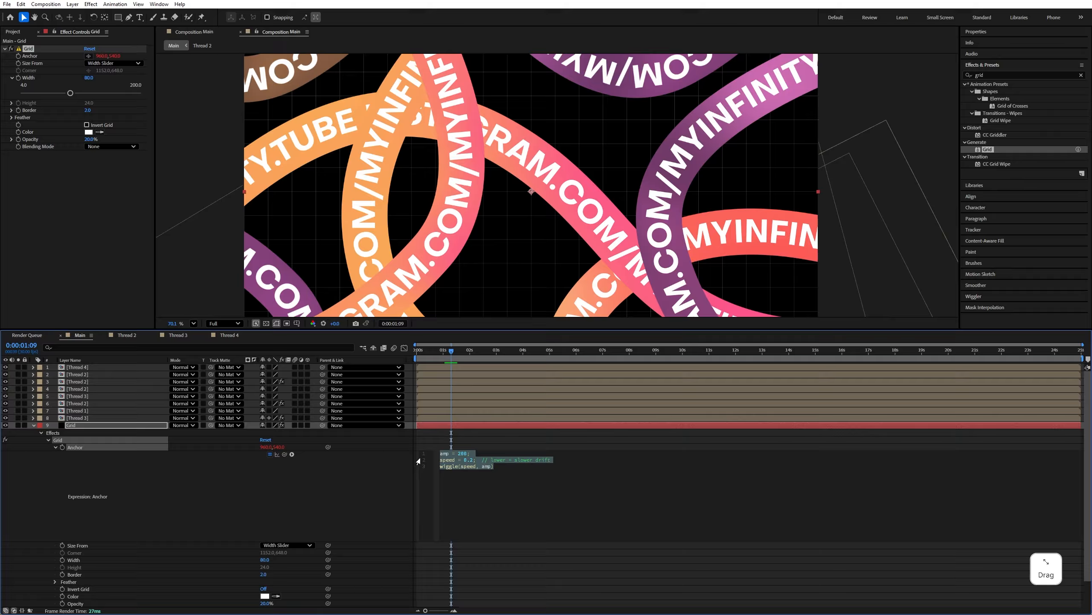
- Collapse the Grid layer's properties, restore the larger composition view, and preview the drifting grid
{"action": "left_click", "coordinate": [34, 425]}
{"action": "left_click_drag", "start_coordinate": [135, 329], "coordinate": [427, 451]}
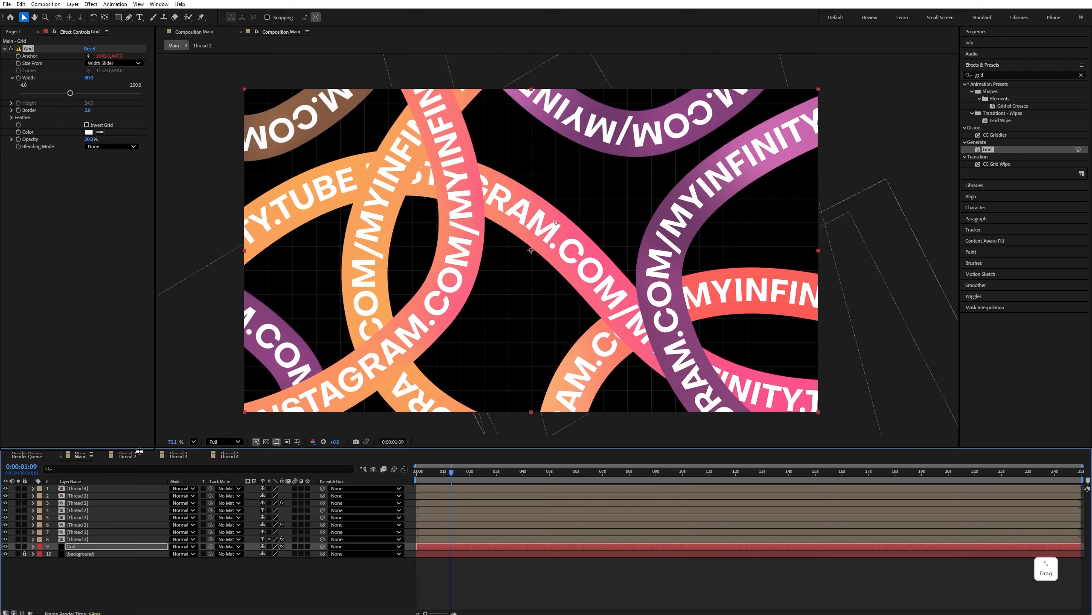
{"action": "key", "text": "space"}
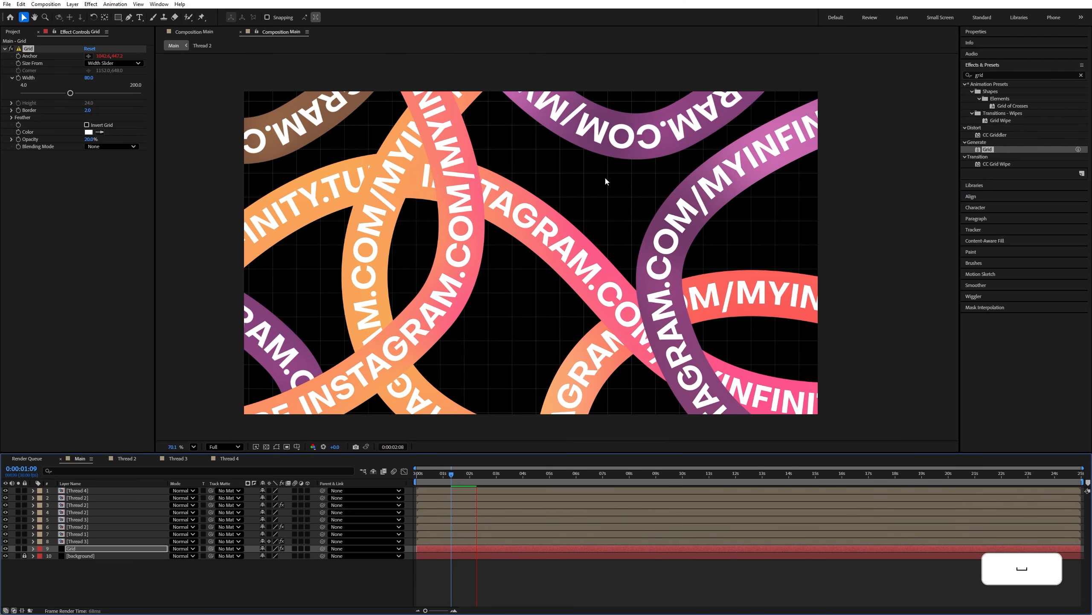
{"action": "left_click", "coordinate": [458, 479]}
- Add Ig Card-01.png to Main above all layers and scale it to 16%
{"action": "left_click", "coordinate": [195, 454]}
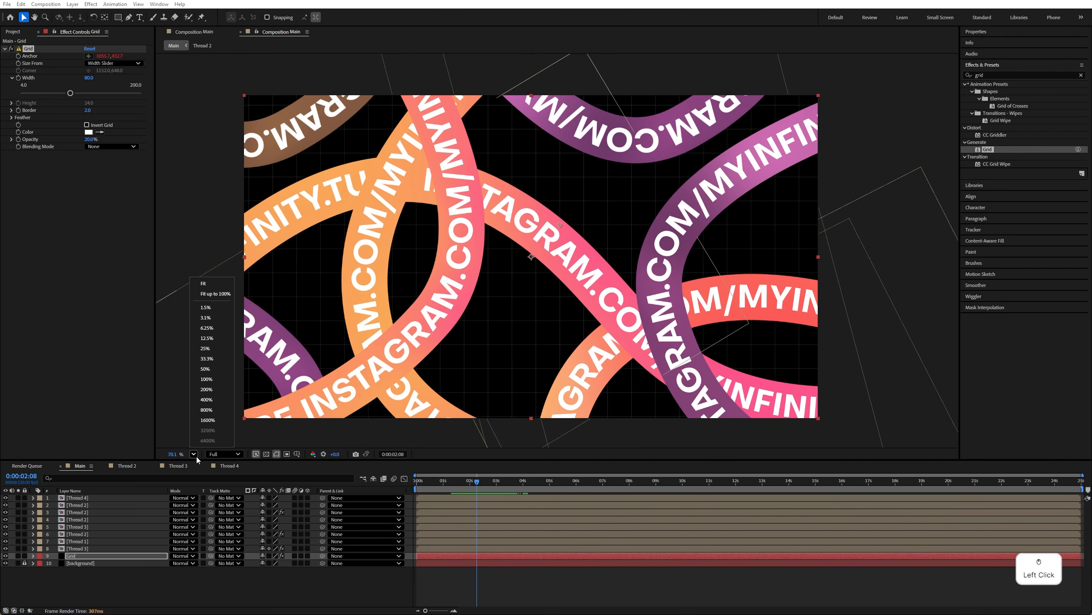
{"action": "left_click", "coordinate": [207, 291]}
{"action": "left_click_drag", "start_coordinate": [593, 212], "coordinate": [524, 256]}
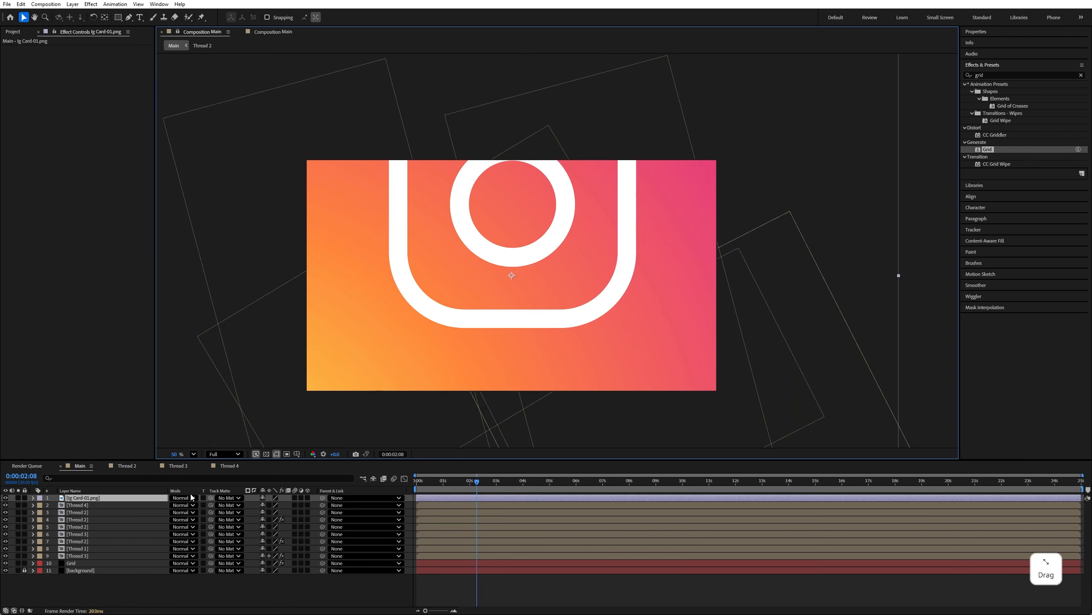
{"action": "key", "text": "s"}
{"action": "left_click_drag", "start_coordinate": [273, 505], "coordinate": [237, 505]}
{"action": "left_click", "coordinate": [20, 33]}
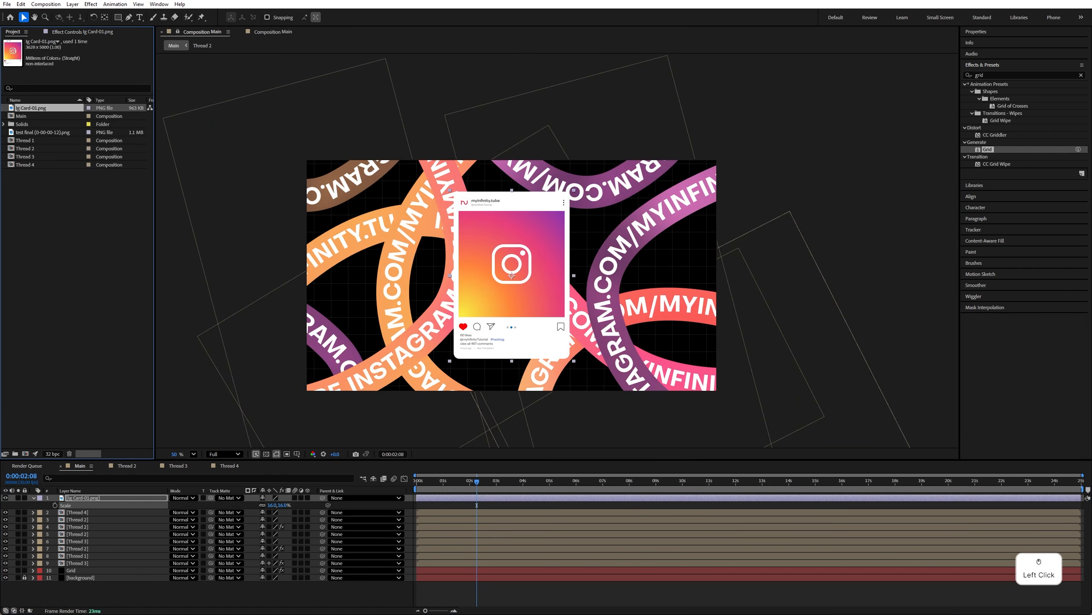
- Fit the composition in the viewer and shift the Instagram card slightly right and down of the frame's center
{"action": "left_click", "coordinate": [194, 454]}
{"action": "left_click", "coordinate": [208, 291]}
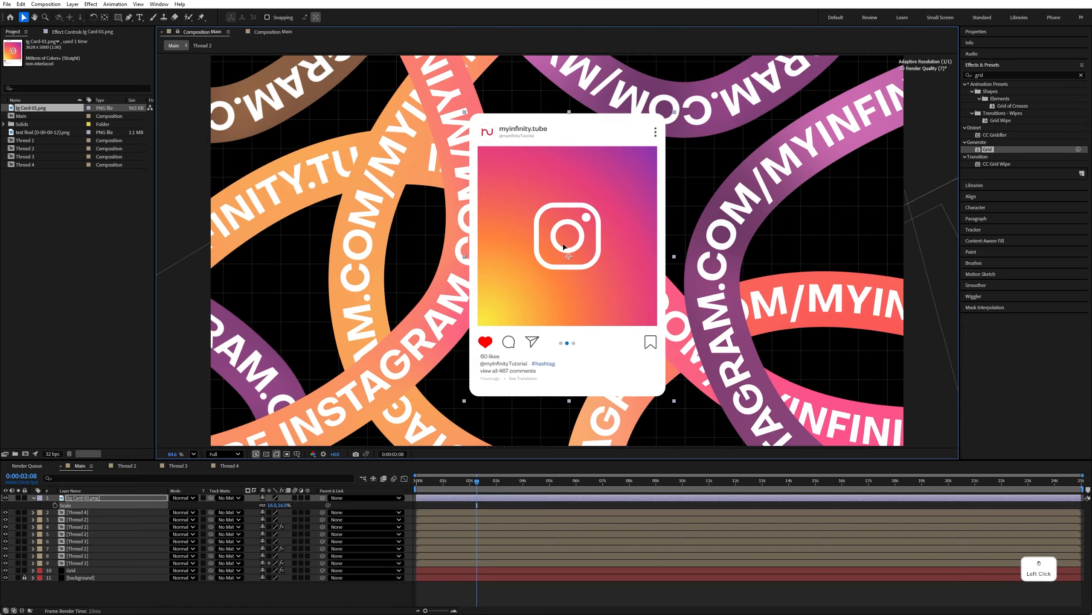
{"action": "left_click_drag", "start_coordinate": [563, 247], "coordinate": [591, 251]}
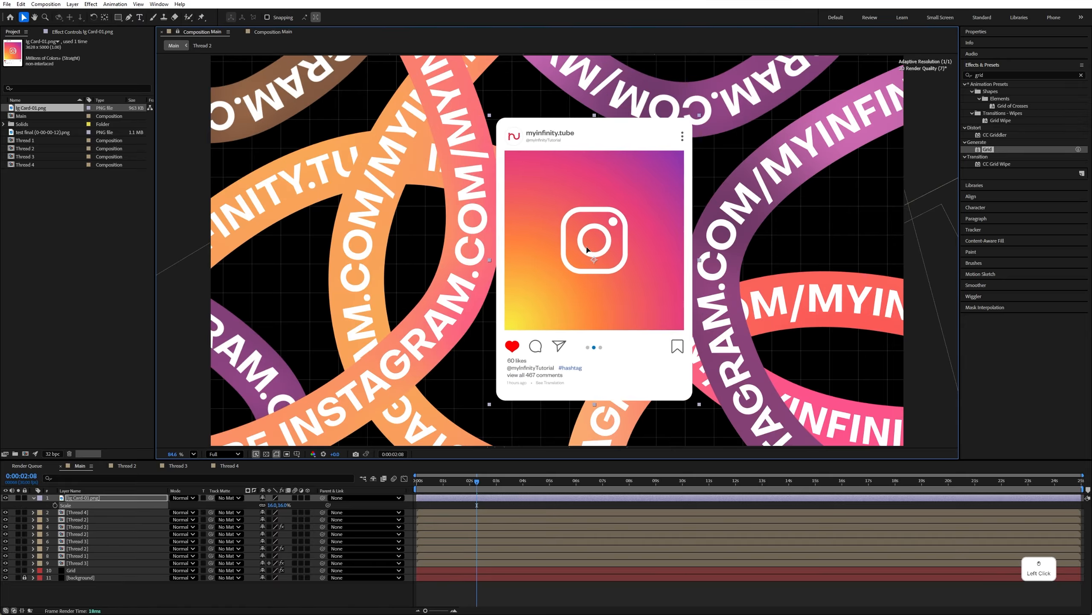
- Pre-compose the Ig Card-01.png layer as Card, leaving all attributes in Main, and open the Card composition
{"action": "right_click", "coordinate": [145, 500]}
{"action": "left_click", "coordinate": [177, 440]}
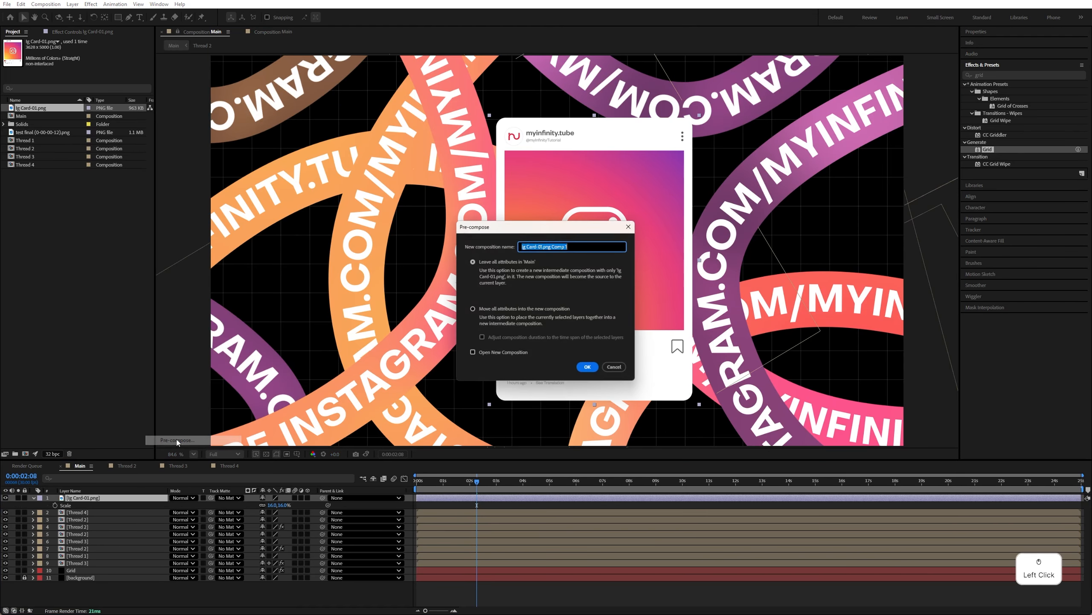
{"action": "type", "text": "Card"}
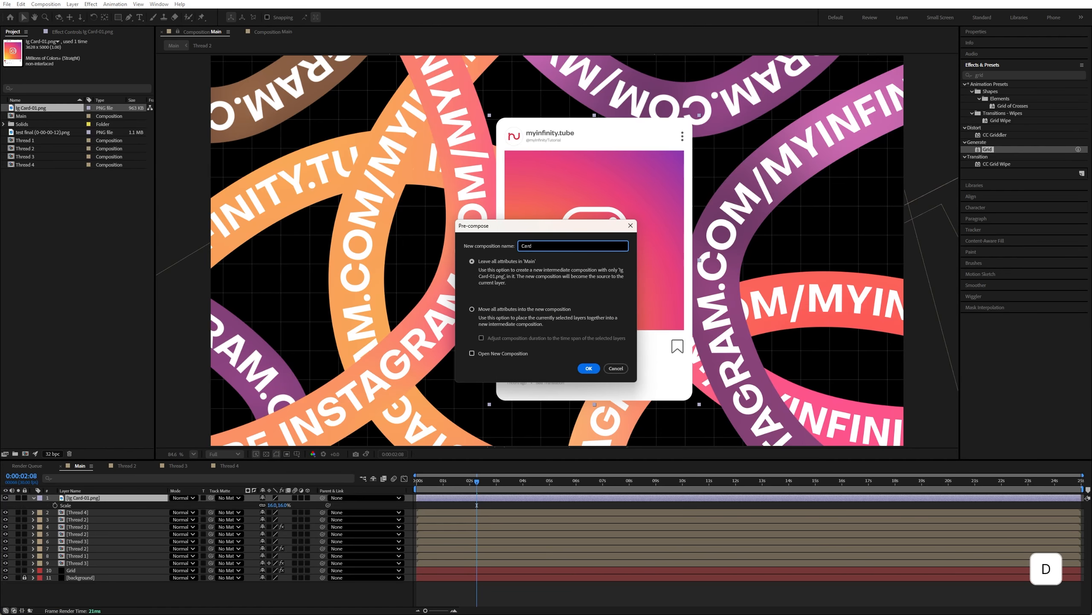
{"action": "key", "text": "Return"}
{"action": "double_click", "coordinate": [20, 107]}
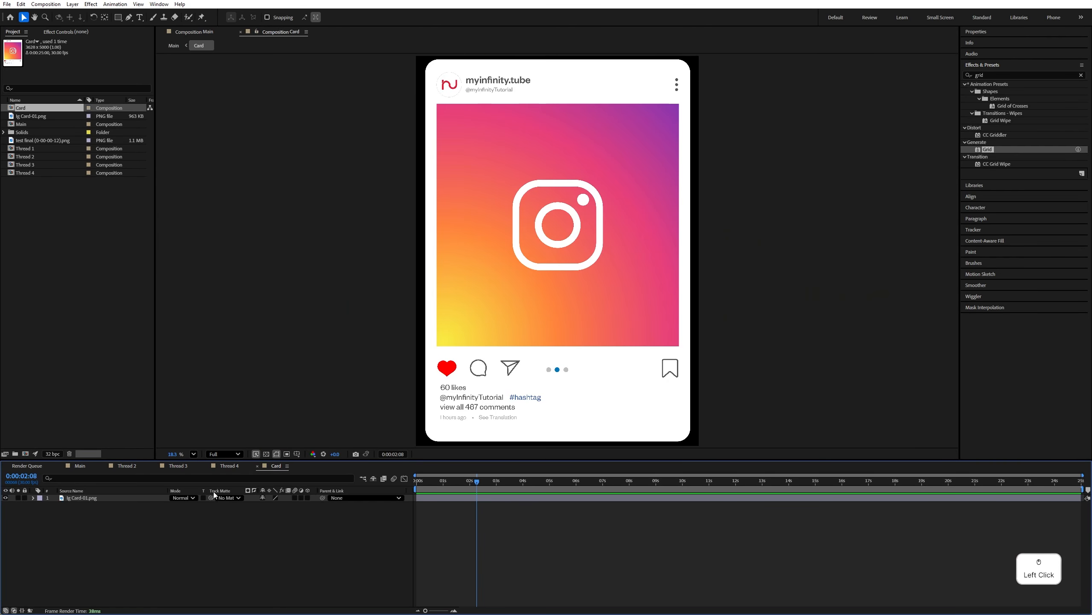
- Resize the Card composition to 1500 px wide with its aspect ratio locked
{"action": "left_click", "coordinate": [46, 4]}
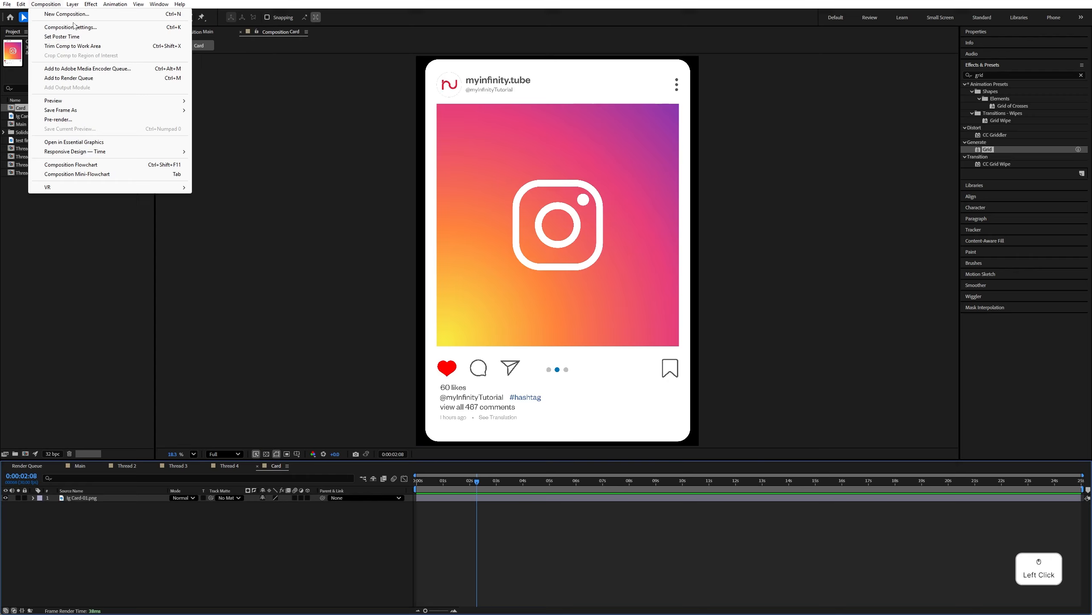
{"action": "left_click", "coordinate": [55, 28]}
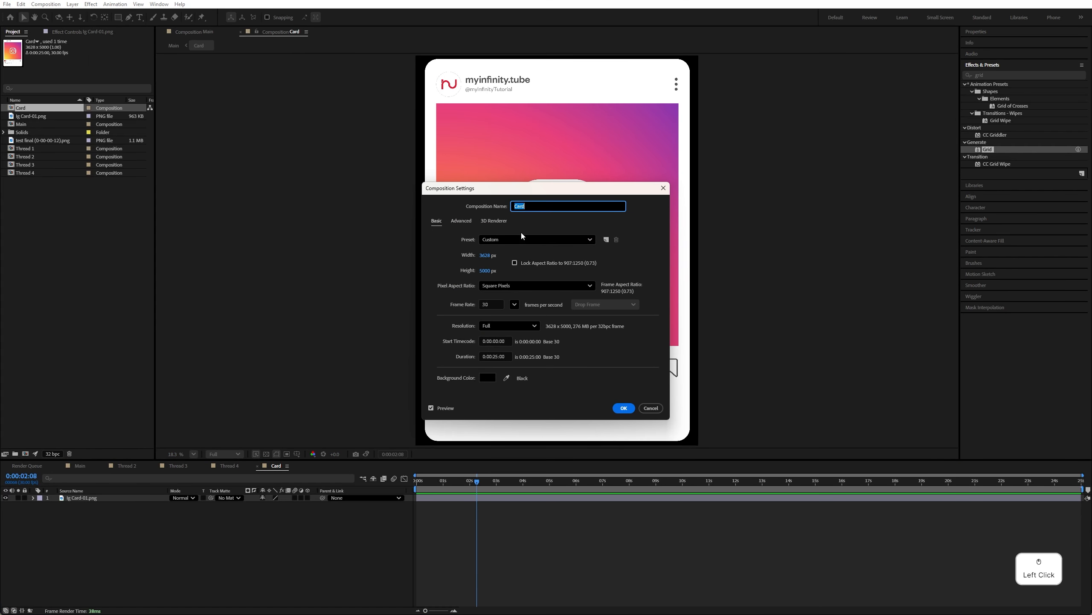
{"action": "left_click", "coordinate": [514, 263]}
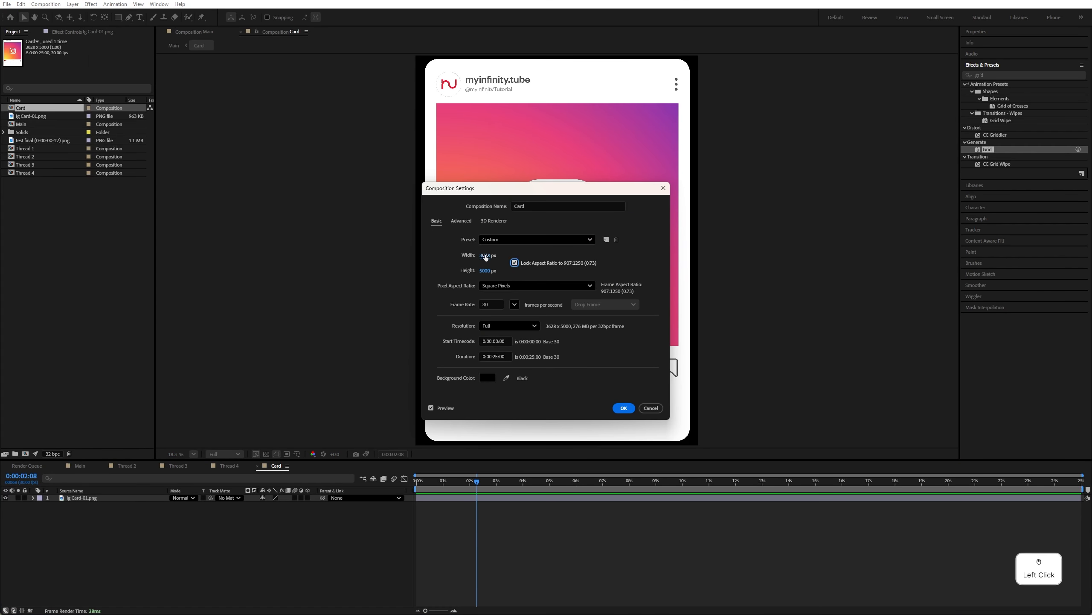
{"action": "left_click", "coordinate": [485, 256]}
{"action": "type", "text": "1500"}
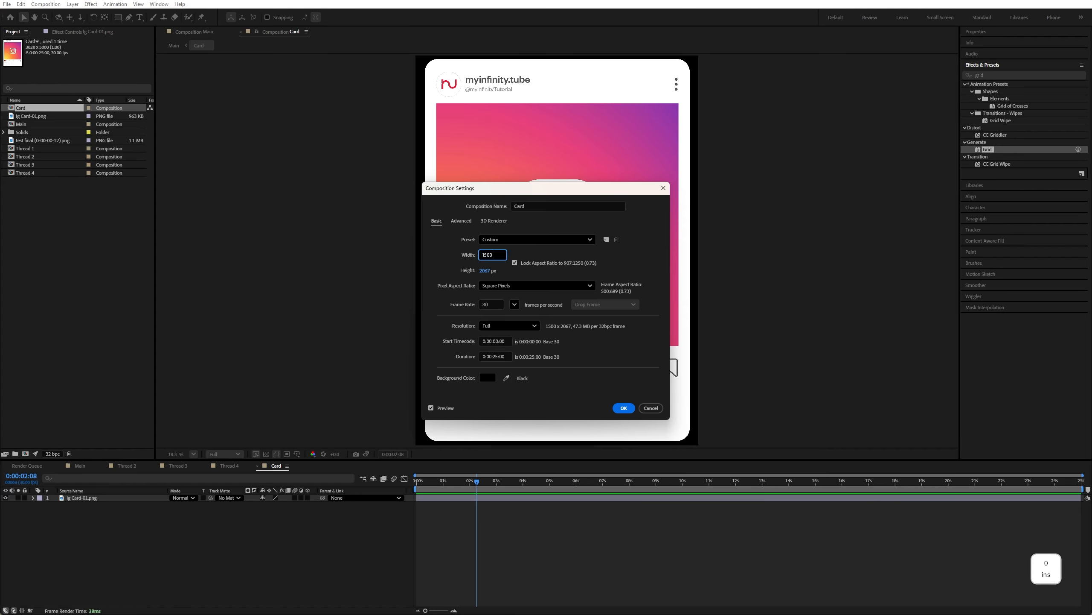
{"action": "key", "text": "Return"}
- Scale the Ig Card-01.png layer to 40% so the card fits the resized composition
{"action": "left_click", "coordinate": [129, 497]}
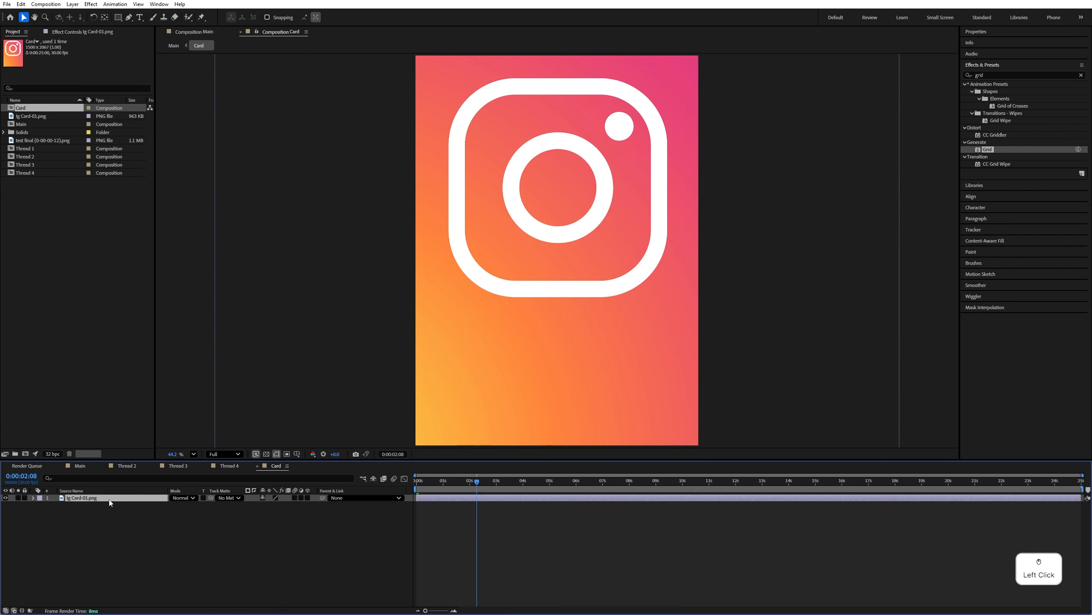
{"action": "key", "text": "s"}
{"action": "left_click_drag", "start_coordinate": [269, 505], "coordinate": [244, 505]}
{"action": "left_click", "coordinate": [276, 505]}
{"action": "type", "text": "40"}
{"action": "left_click", "coordinate": [301, 542]}
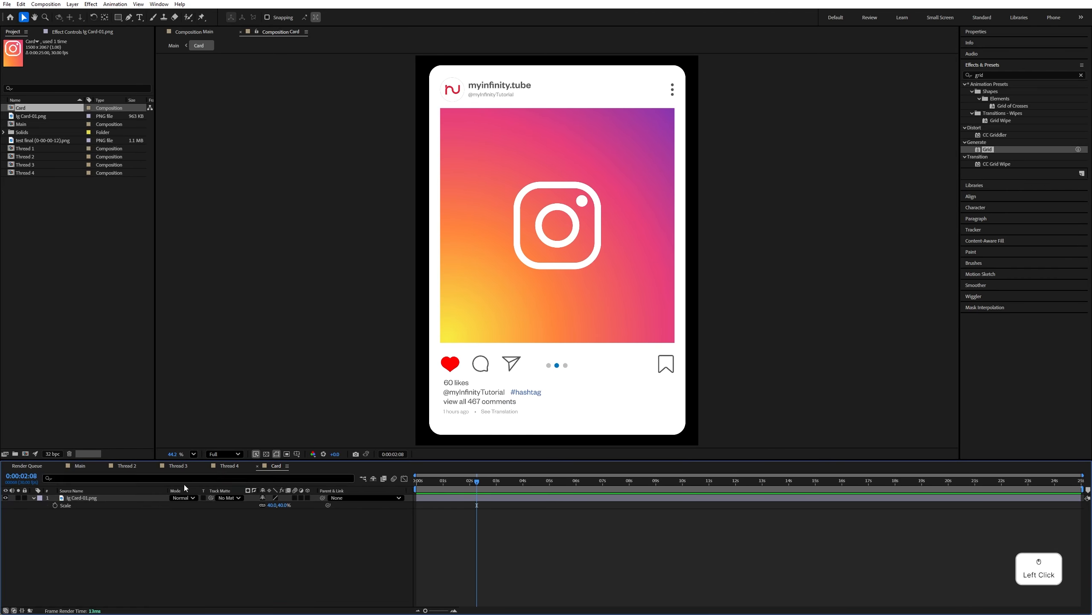
- Draw a rectangle about 1264 by 1255 px over the card's picture area and remove its stroke
{"action": "left_click", "coordinate": [118, 17]}
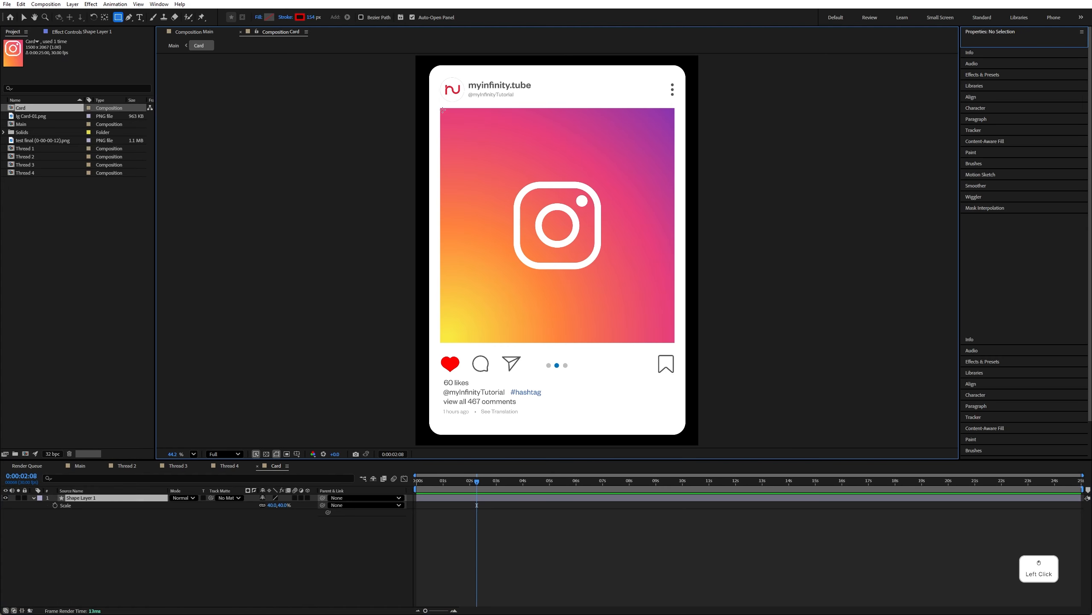
{"action": "mouse_move", "coordinate": [440, 107]}
{"action": "left_mouse_down"}
{"action": "mouse_move", "coordinate": [624, 321]}
{"action": "mouse_move", "coordinate": [685, 356]}
{"action": "mouse_move", "coordinate": [678, 345]}
{"action": "left_mouse_up"}
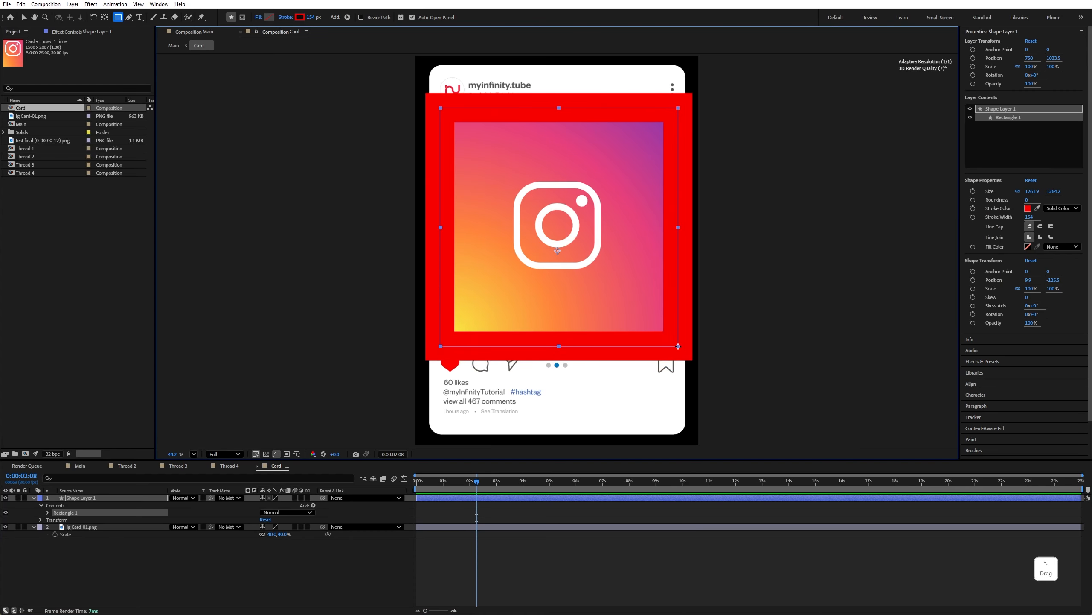
{"action": "left_click", "coordinate": [285, 17]}
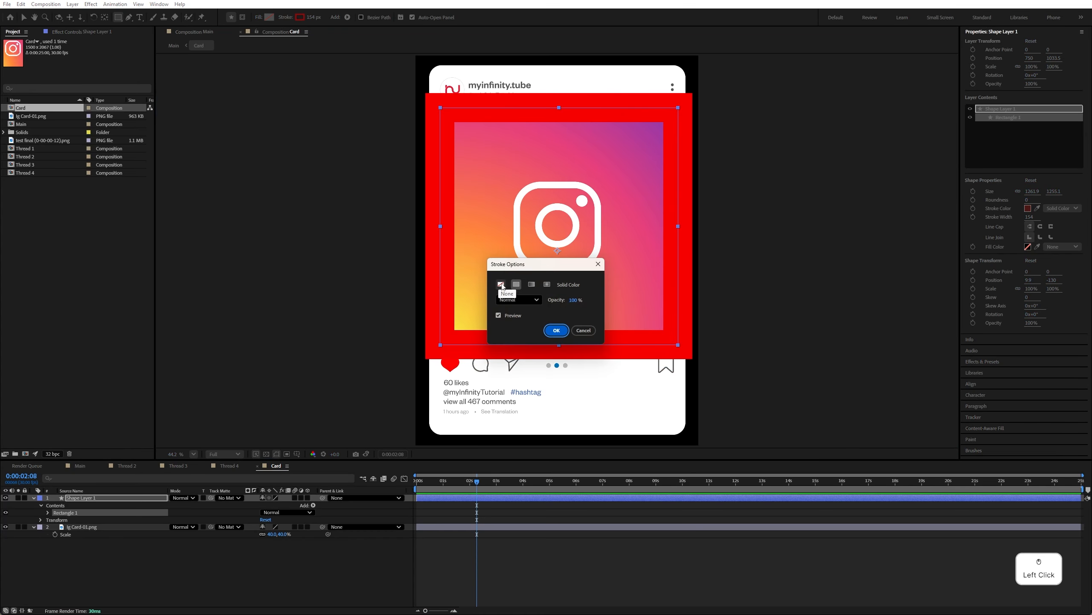
{"action": "left_click", "coordinate": [501, 284]}
{"action": "left_click", "coordinate": [556, 330]}
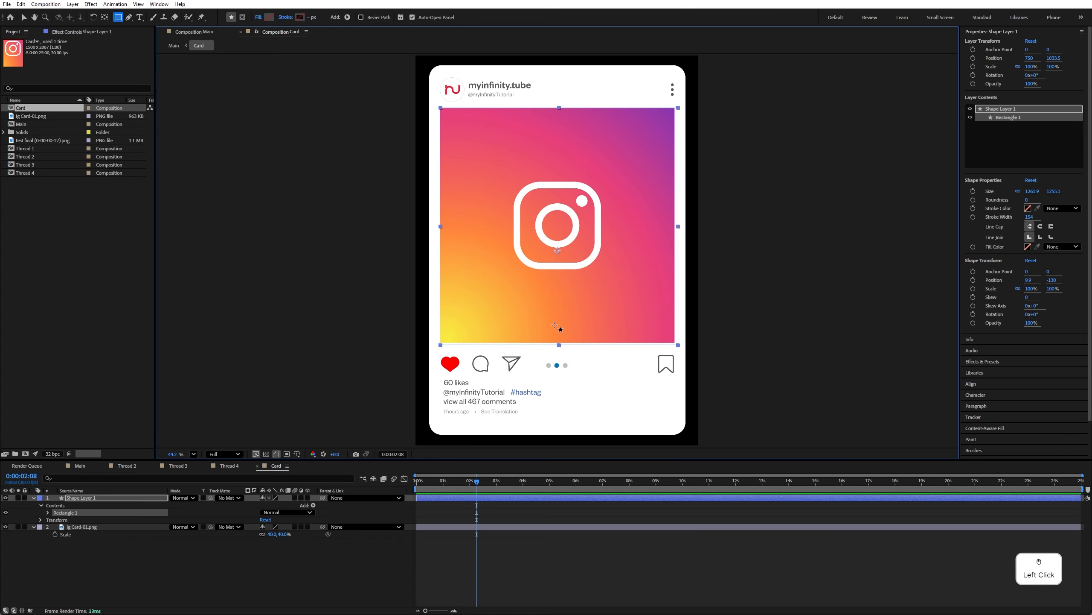
- Resize and nudge the rectangle so its edges line up with the card's picture area
{"action": "left_click", "coordinate": [23, 17]}
{"action": "left_click_drag", "start_coordinate": [678, 344], "coordinate": [644, 327]}
{"action": "left_click_drag", "start_coordinate": [673, 226], "coordinate": [675, 227]}
{"action": "key", "text": "Up"}
{"action": "key", "text": "Up"}
{"action": "key", "text": "Up"}
{"action": "key", "text": "Up"}
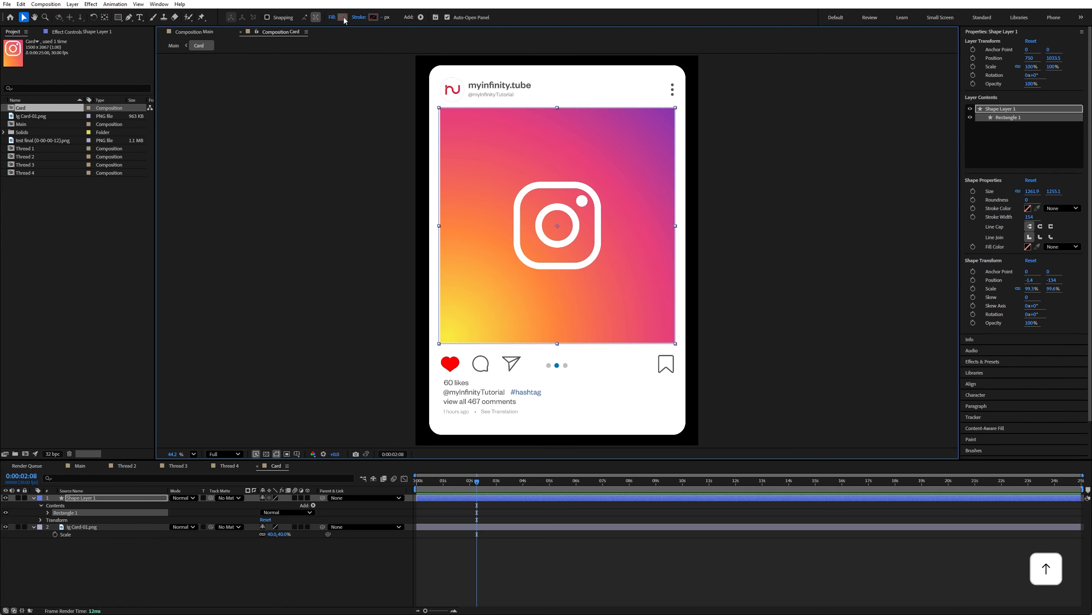
- Fill the rectangle with solid gray 8F8F8F
{"action": "left_click", "coordinate": [343, 17]}
{"action": "left_click_drag", "start_coordinate": [450, 255], "coordinate": [432, 300]}
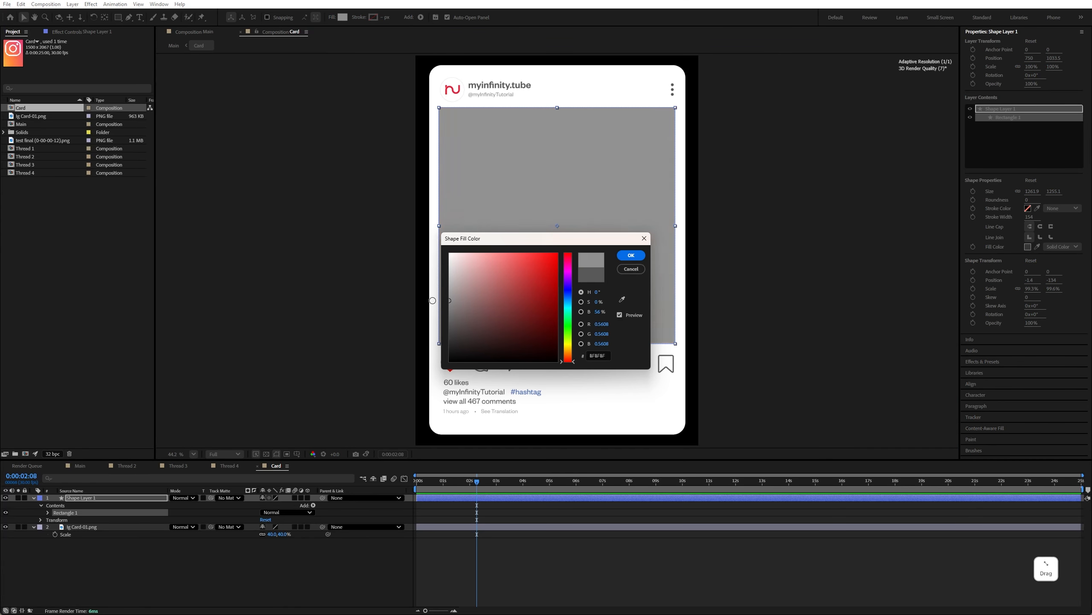
{"action": "key", "text": "Return"}
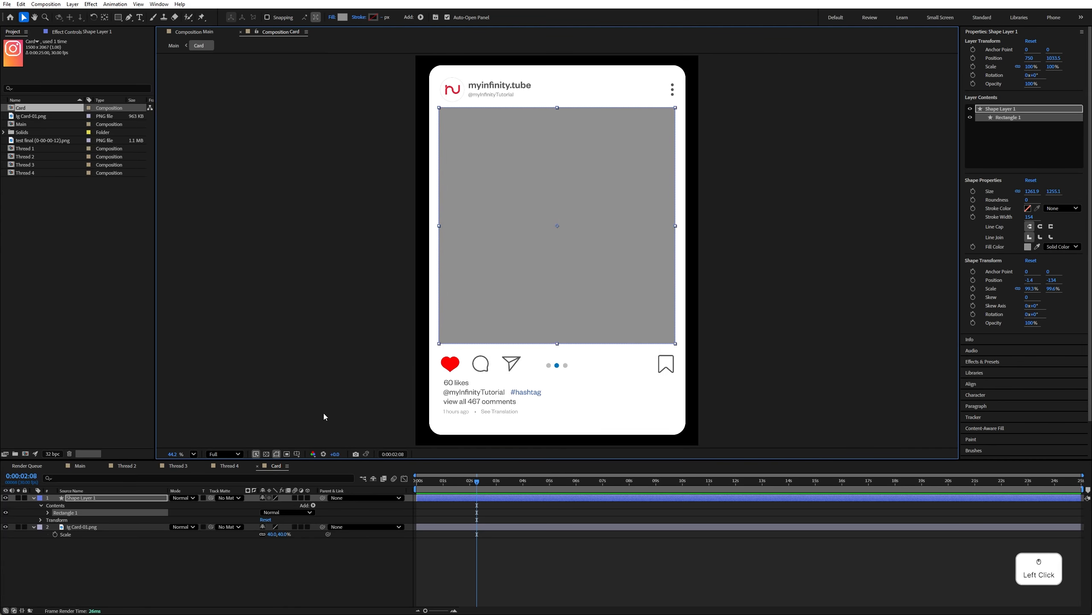
- Import Final Horizontal.mp4 into the Card composition and place its layer directly beneath Shape Layer 1
{"action": "left_click", "coordinate": [110, 499]}
{"action": "left_click_drag", "start_coordinate": [0, 236], "coordinate": [483, 310]}
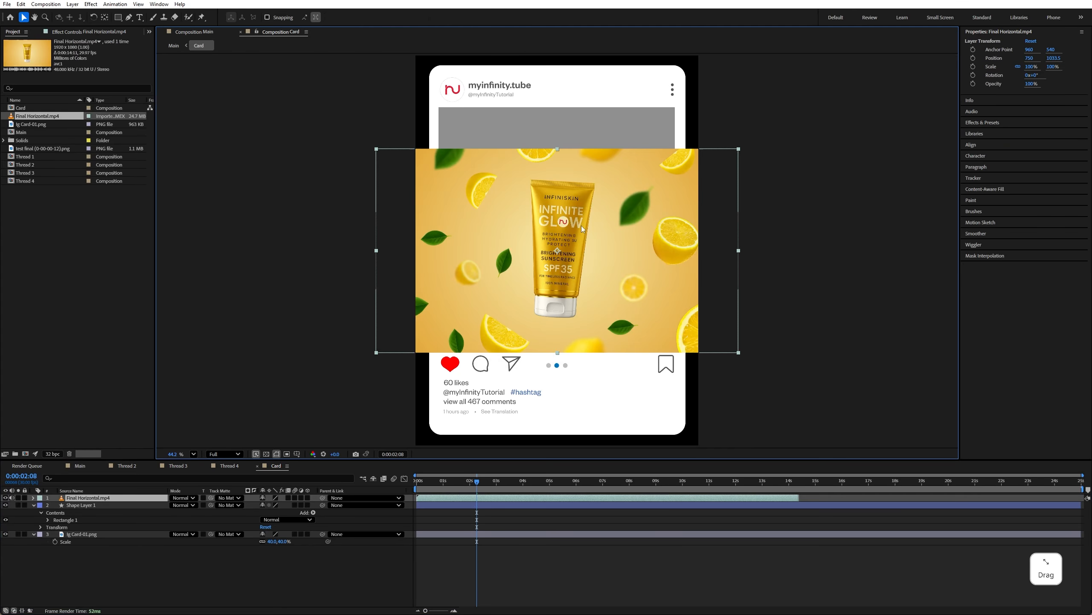
{"action": "left_click", "coordinate": [74, 499]}
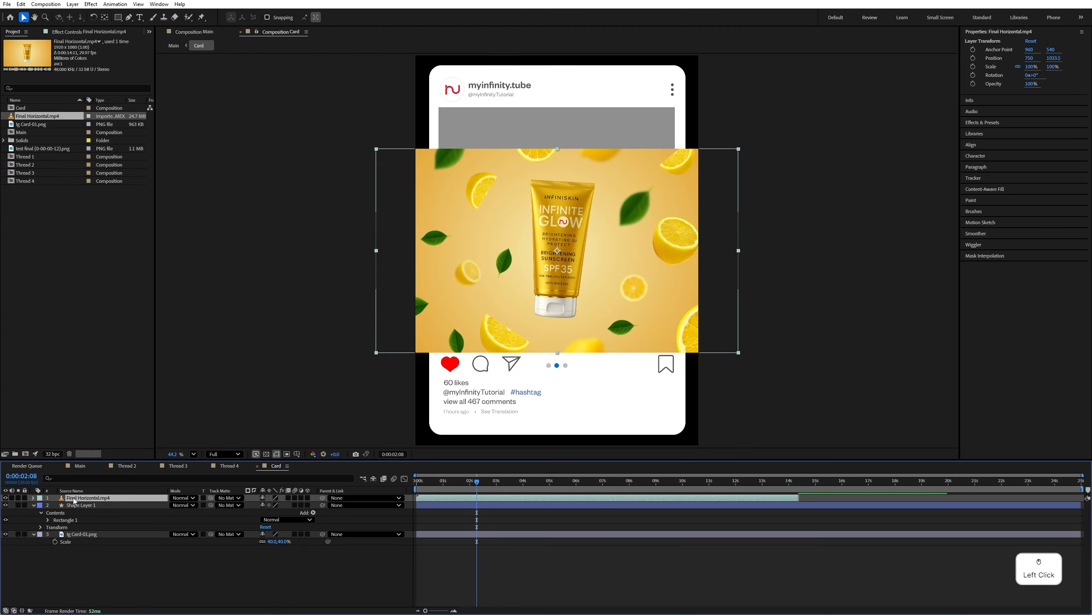
{"action": "left_click_drag", "start_coordinate": [111, 504], "coordinate": [110, 526]}
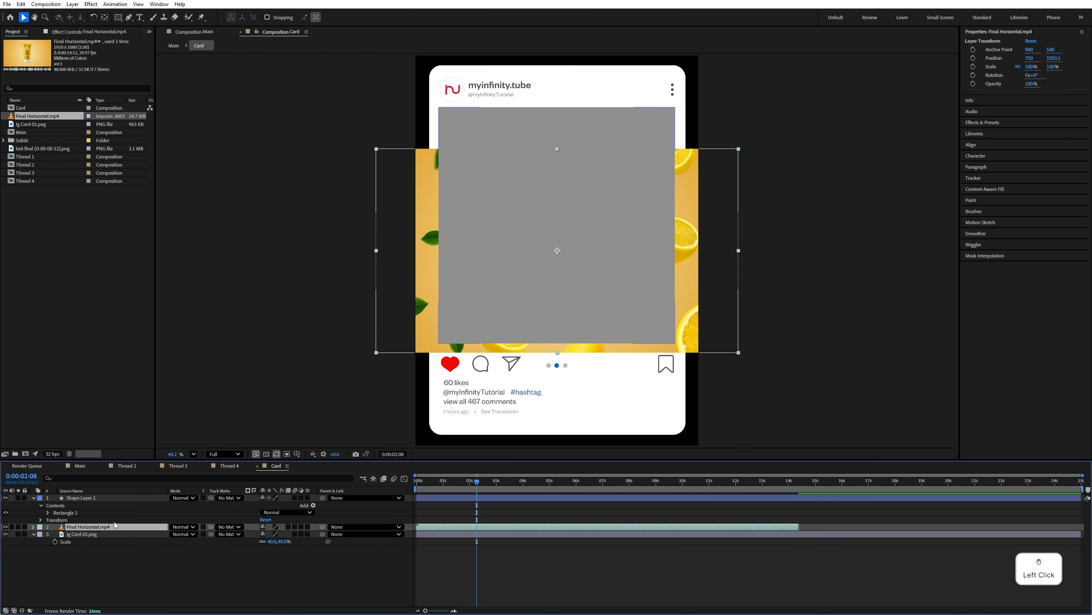
- Use Shape Layer 1 as the track matte of Final Horizontal.mp4 and move the video slightly up
{"action": "left_click", "coordinate": [229, 527]}
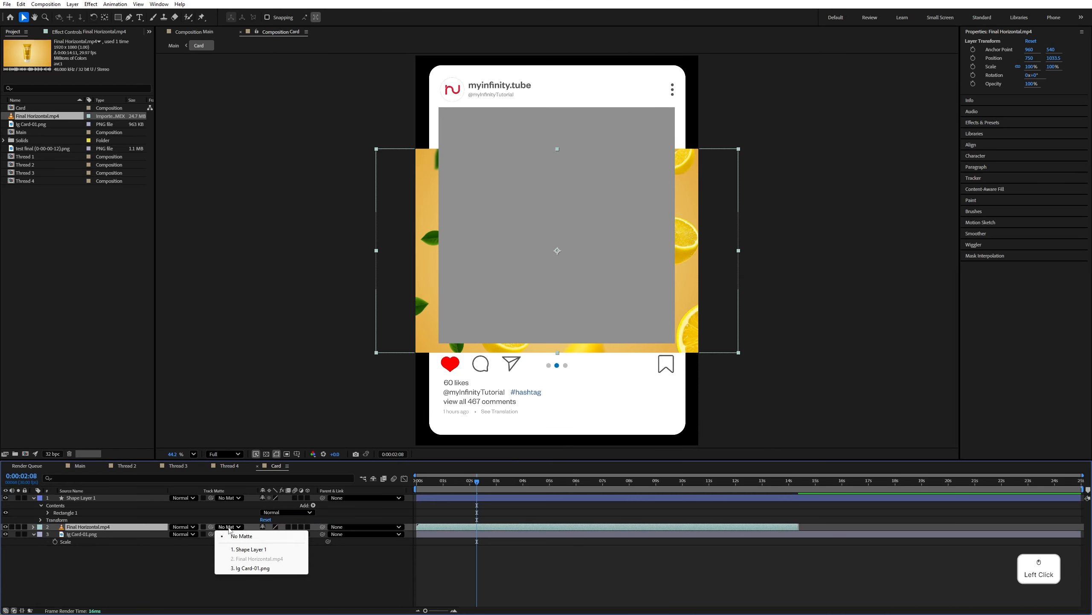
{"action": "left_click", "coordinate": [255, 547]}
{"action": "left_click_drag", "start_coordinate": [636, 296], "coordinate": [635, 287]}
- Scale the video to 120%, shift it up to fill the picture area, and check its framing at 0:00:09:25
{"action": "key", "text": "s"}
{"action": "left_click_drag", "start_coordinate": [272, 533], "coordinate": [281, 534]}
{"action": "left_click_drag", "start_coordinate": [571, 273], "coordinate": [571, 258]}
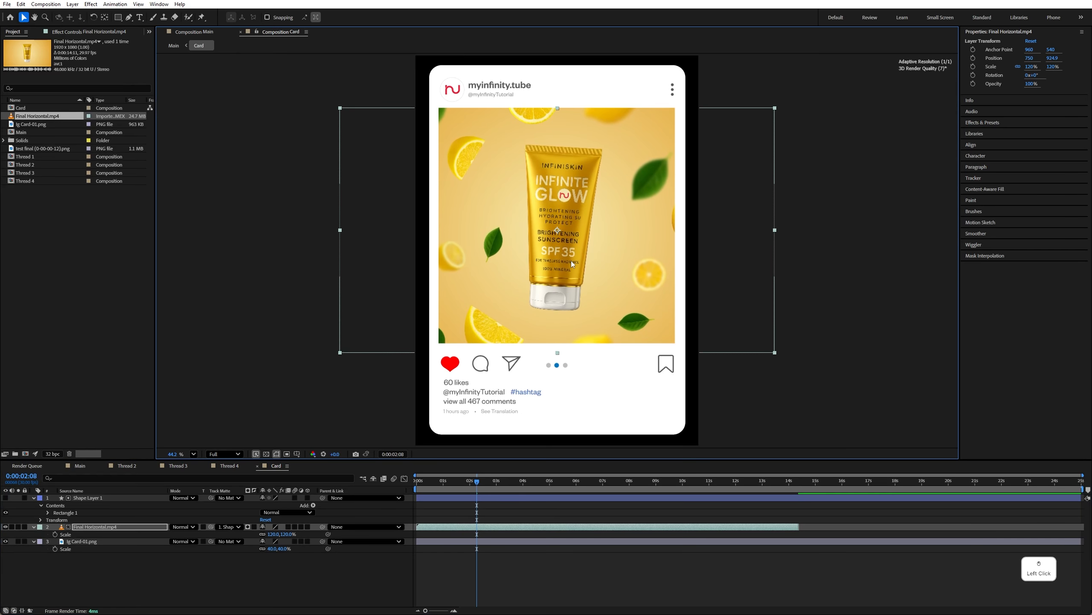
{"action": "left_click_drag", "start_coordinate": [495, 297], "coordinate": [498, 293]}
{"action": "left_click_drag", "start_coordinate": [476, 479], "coordinate": [678, 476]}
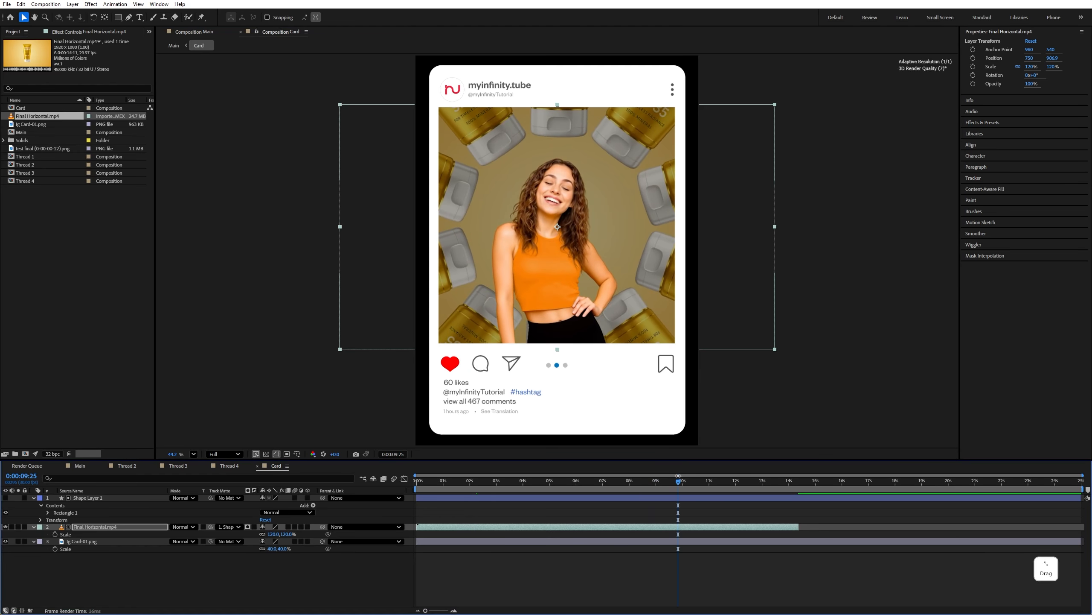
- Draw a circle about 140 px in diameter around the card's profile logo as a new shape layer
{"action": "left_click", "coordinate": [207, 577]}
{"action": "scroll", "coordinate": [449, 80], "scroll_direction": "up", "scroll_amount": 4}
{"action": "scroll", "coordinate": [449, 80], "scroll_direction": "up", "scroll_amount": 3}
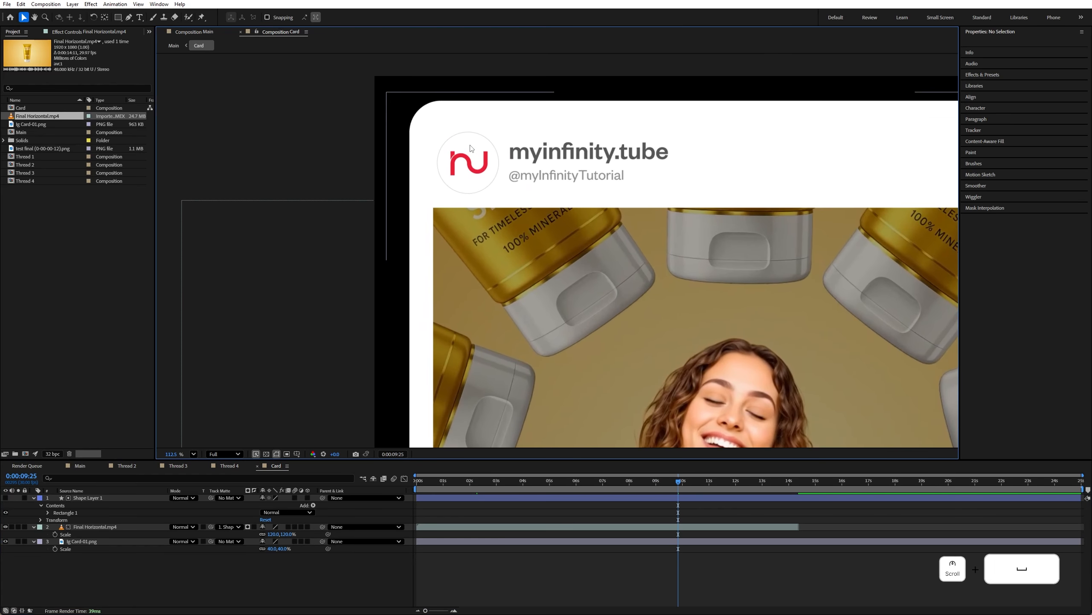
{"action": "left_click_drag", "start_coordinate": [392, 155], "coordinate": [413, 229]}
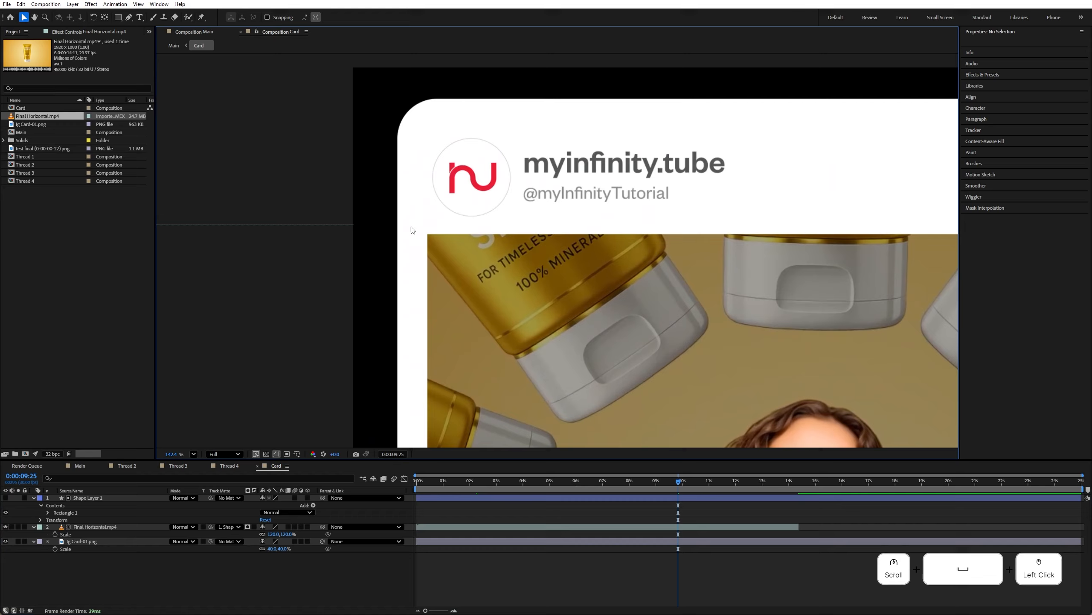
{"action": "left_click", "coordinate": [119, 18]}
{"action": "key", "text": "q"}
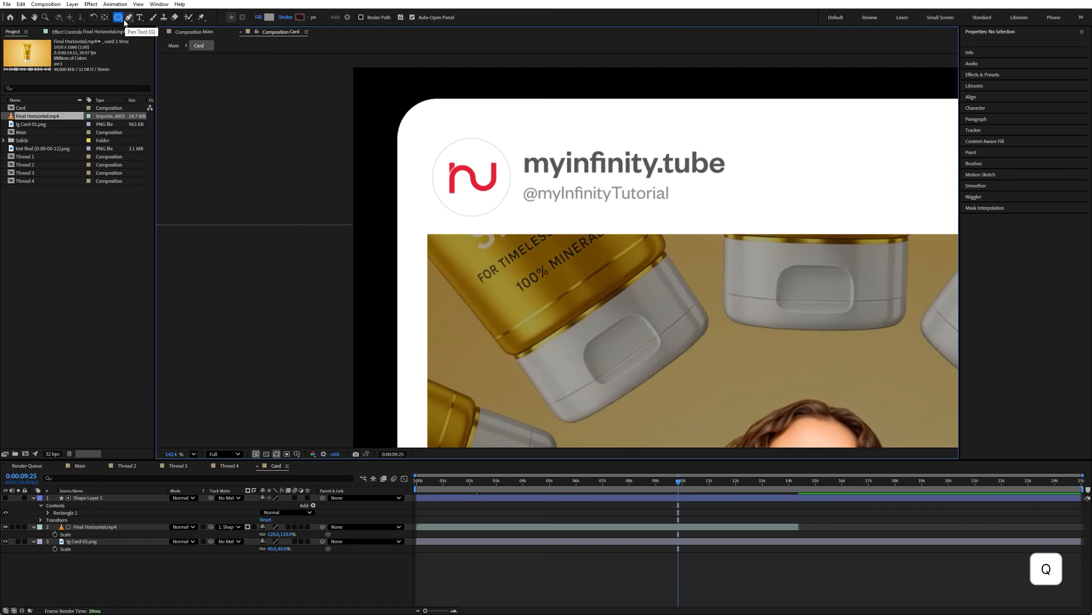
{"action": "mouse_move", "coordinate": [442, 136]}
{"action": "left_mouse_down"}
{"action": "mouse_move", "coordinate": [529, 222]}
{"action": "mouse_move", "coordinate": [499, 222]}
{"action": "left_mouse_up"}
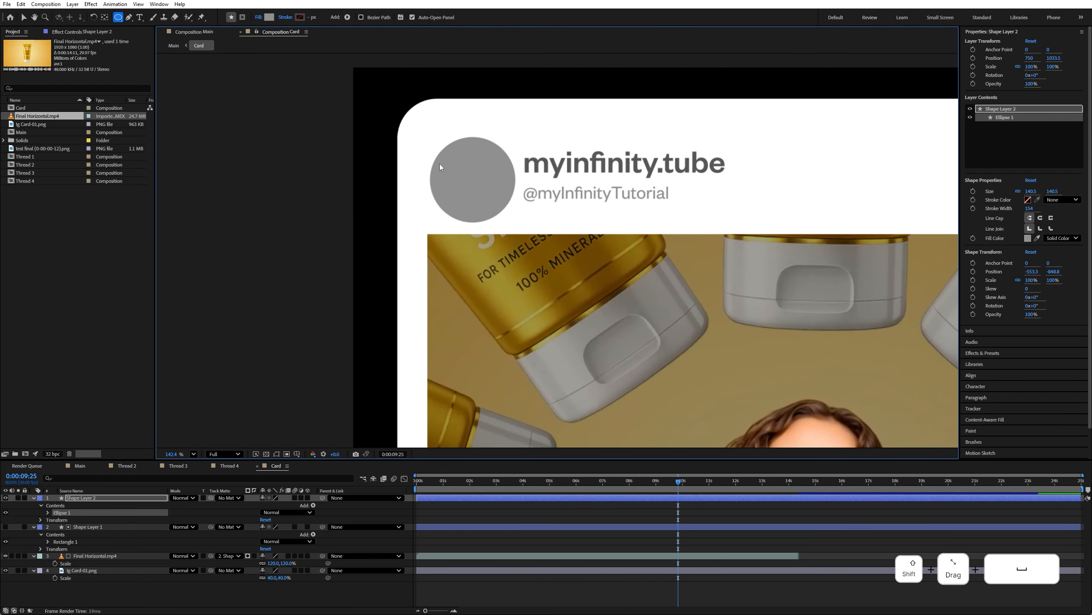
- Remove the circle's fill and center its outline on the profile logo
{"action": "left_click", "coordinate": [258, 17]}
{"action": "left_click", "coordinate": [502, 284]}
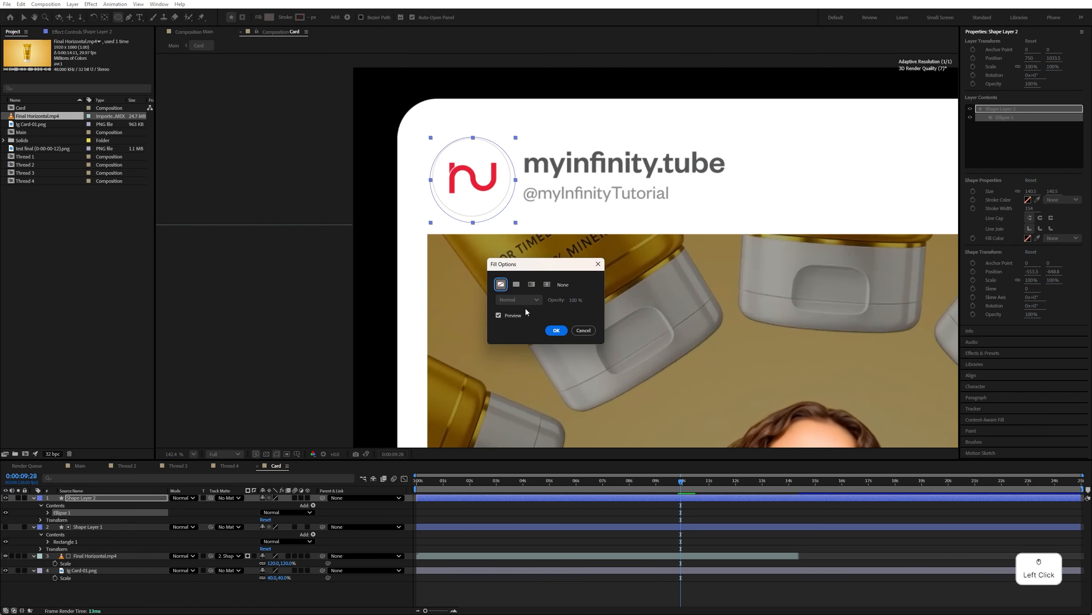
{"action": "left_click", "coordinate": [555, 329]}
{"action": "key", "text": "v"}
{"action": "left_click_drag", "start_coordinate": [499, 215], "coordinate": [498, 212]}
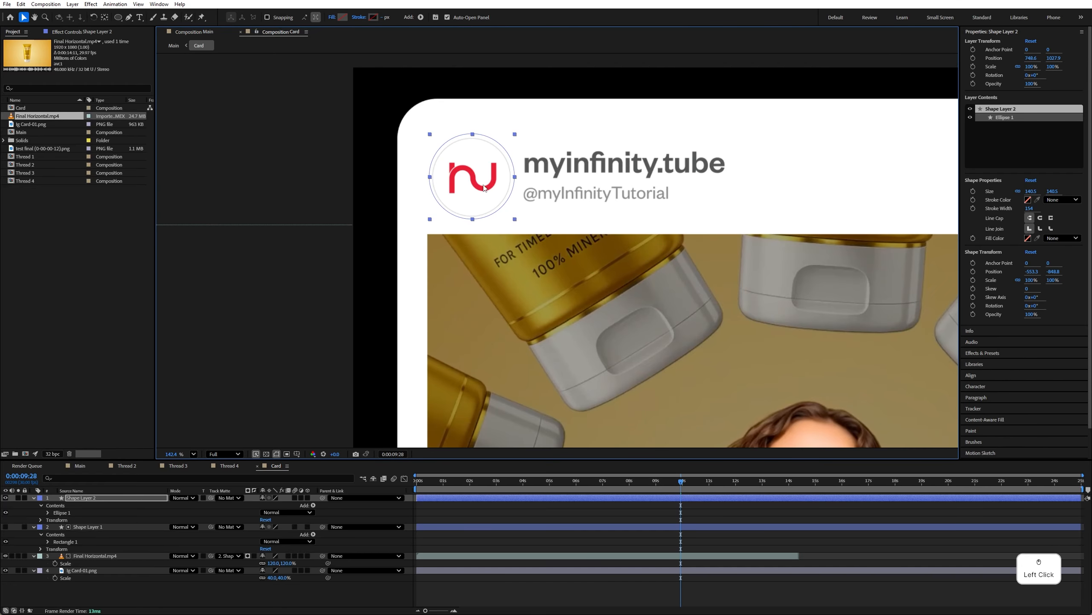
- Give the circle around the profile logo a solid red stroke 5 px wide
{"action": "left_click", "coordinate": [373, 17]}
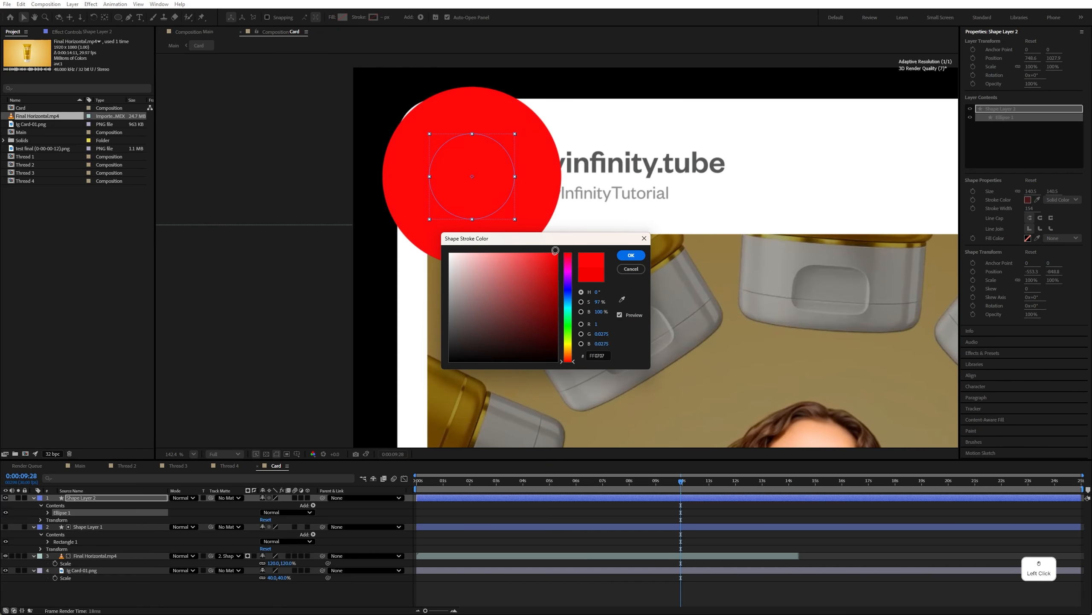
{"action": "left_click", "coordinate": [631, 255]}
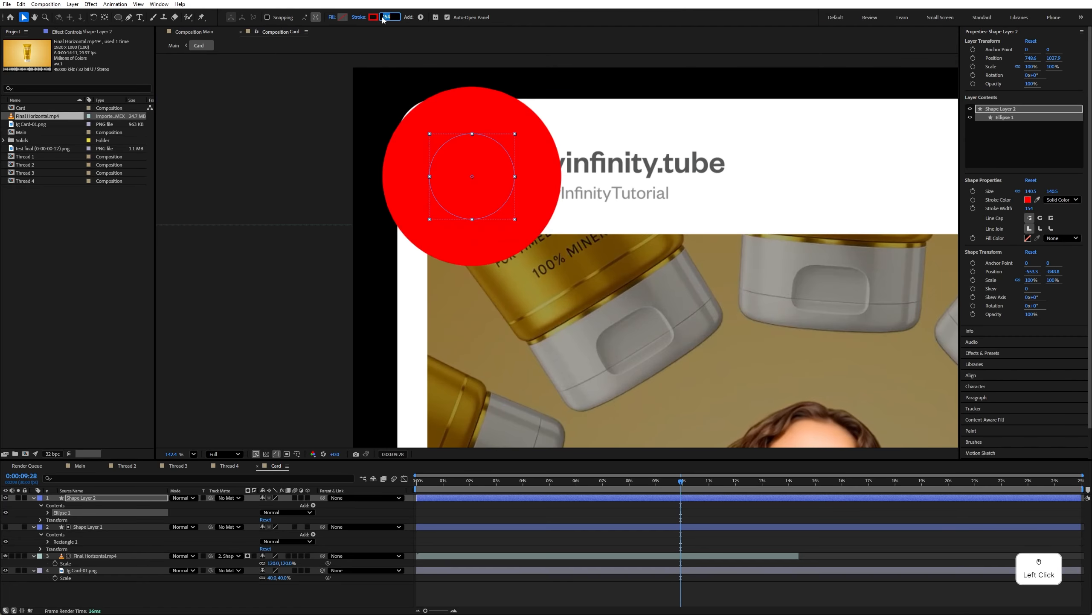
{"action": "type", "text": "5"}
{"action": "key", "text": "Return"}
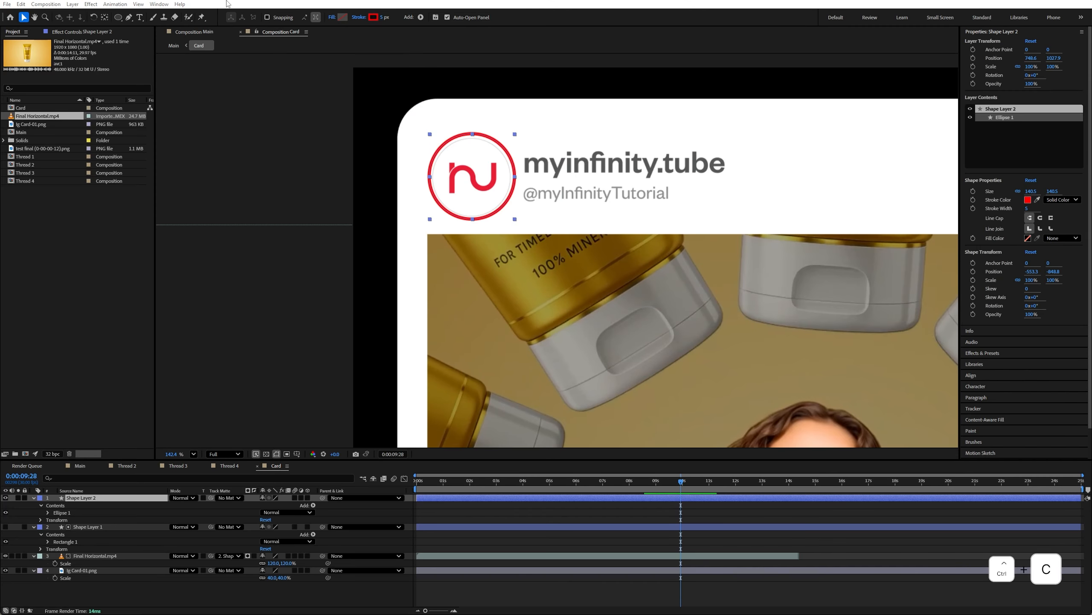
- Change the circle's stroke to a linear gradient from orange F7B15A to pink FB528F
{"action": "left_click", "coordinate": [359, 17]}
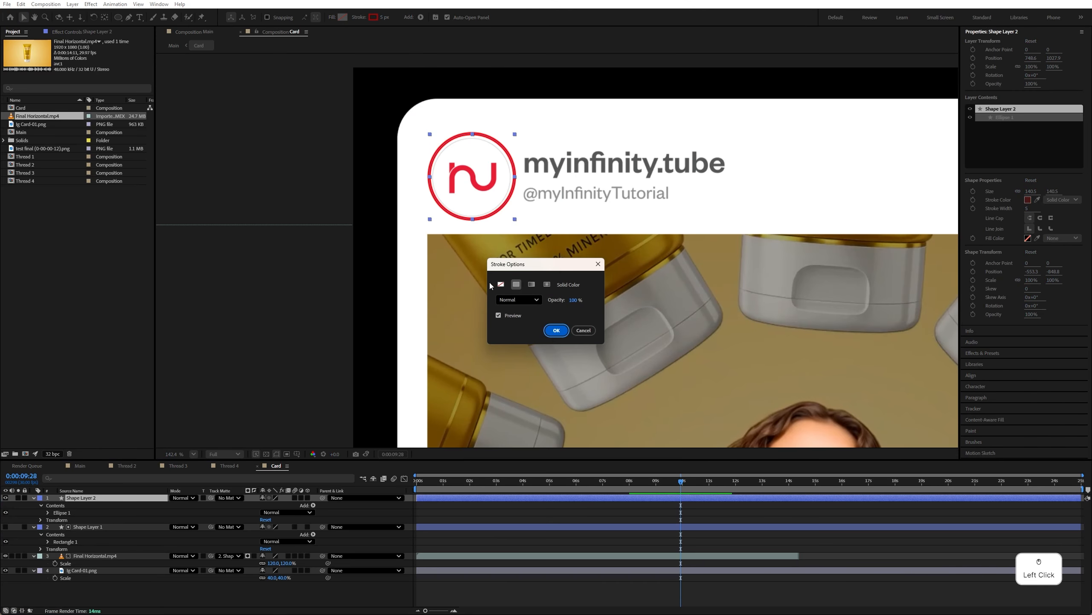
{"action": "left_click", "coordinate": [532, 284]}
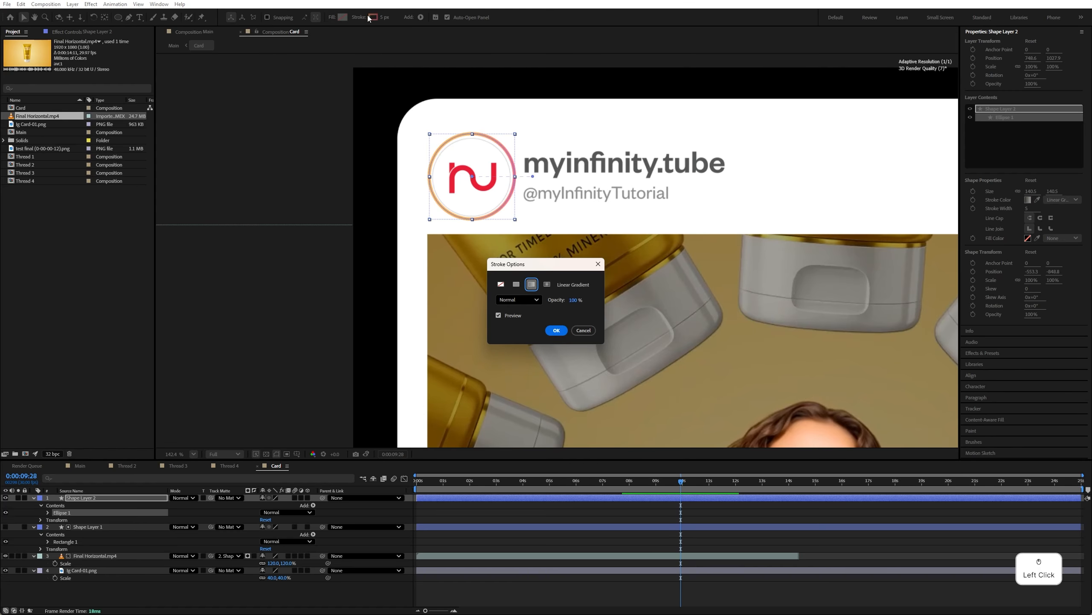
{"action": "left_click", "coordinate": [559, 331]}
{"action": "left_click", "coordinate": [373, 17]}
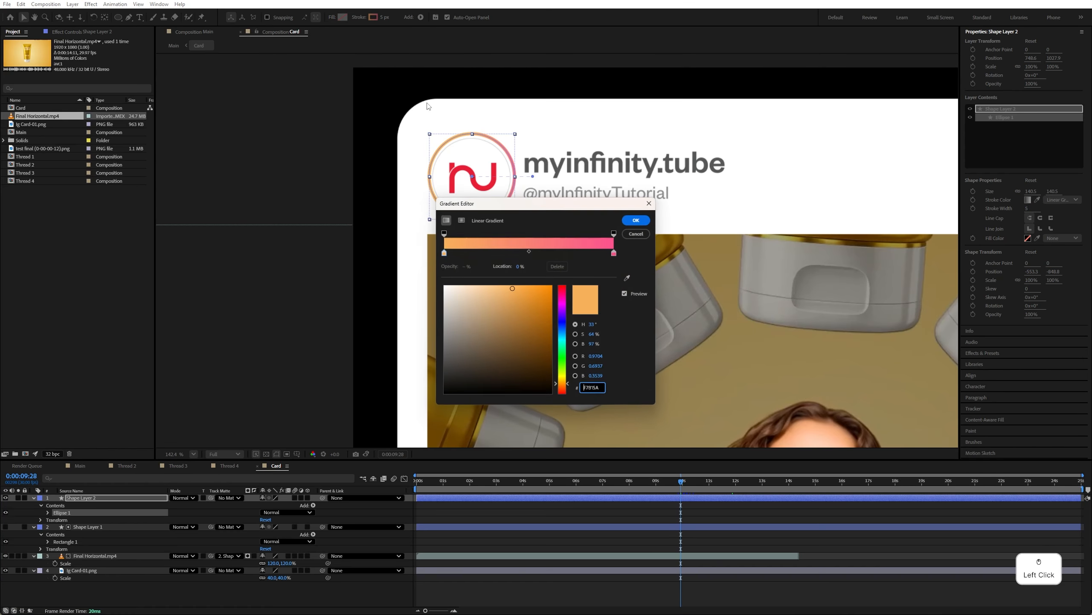
{"action": "left_click", "coordinate": [444, 253]}
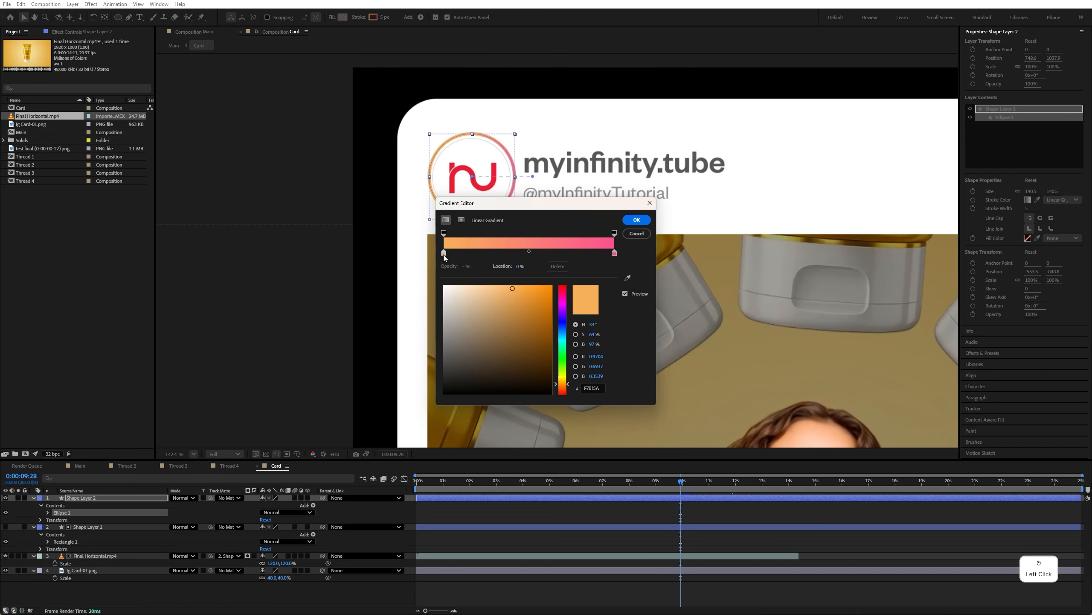
{"action": "left_click", "coordinate": [614, 252]}
{"action": "left_click", "coordinate": [637, 219]}
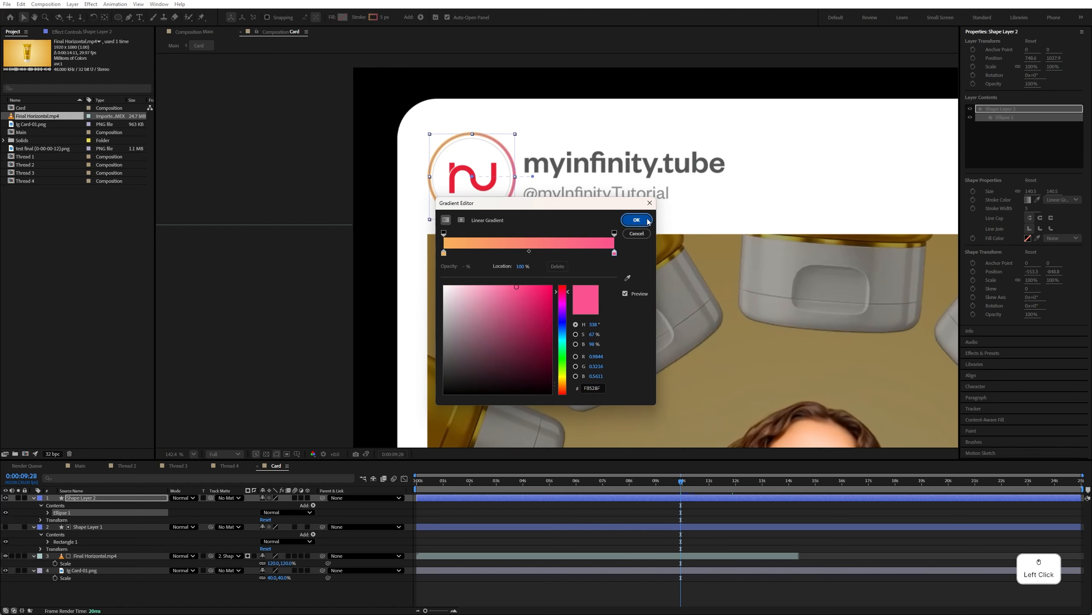
- Add Trim Paths to the contents of Shape Layer 2
{"action": "left_click", "coordinate": [313, 506]}
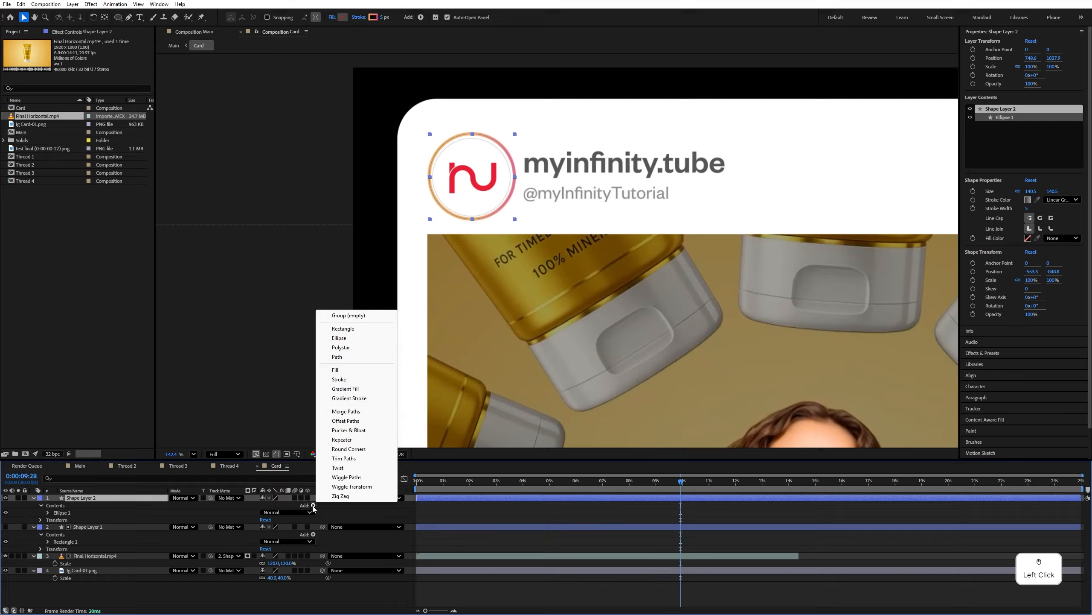
{"action": "left_click", "coordinate": [344, 459]}
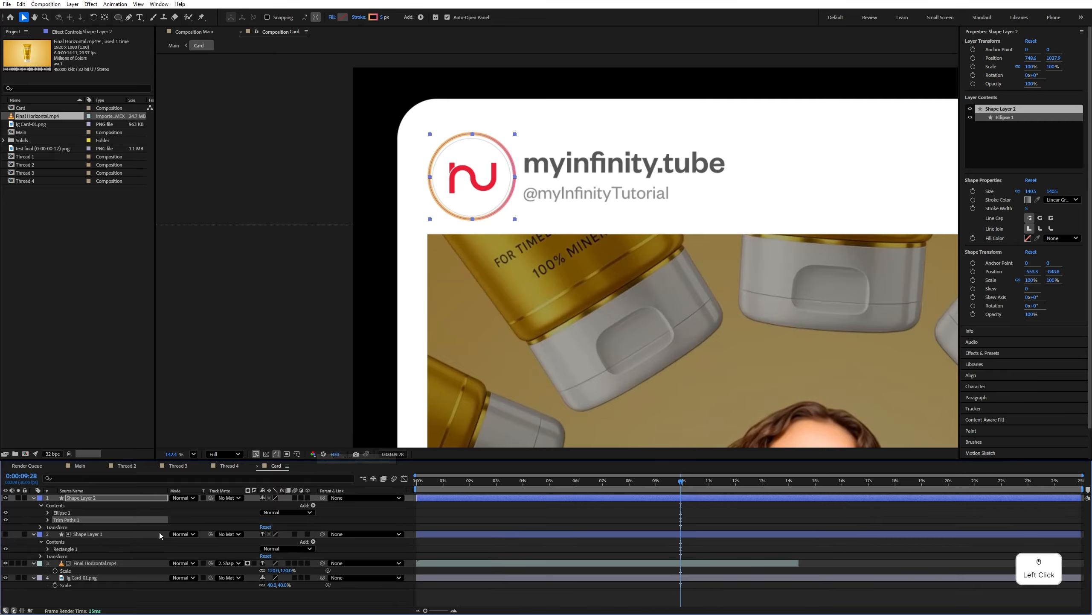
- Set the End of the profile ring's Trim Paths to 44%
{"action": "left_click", "coordinate": [48, 519]}
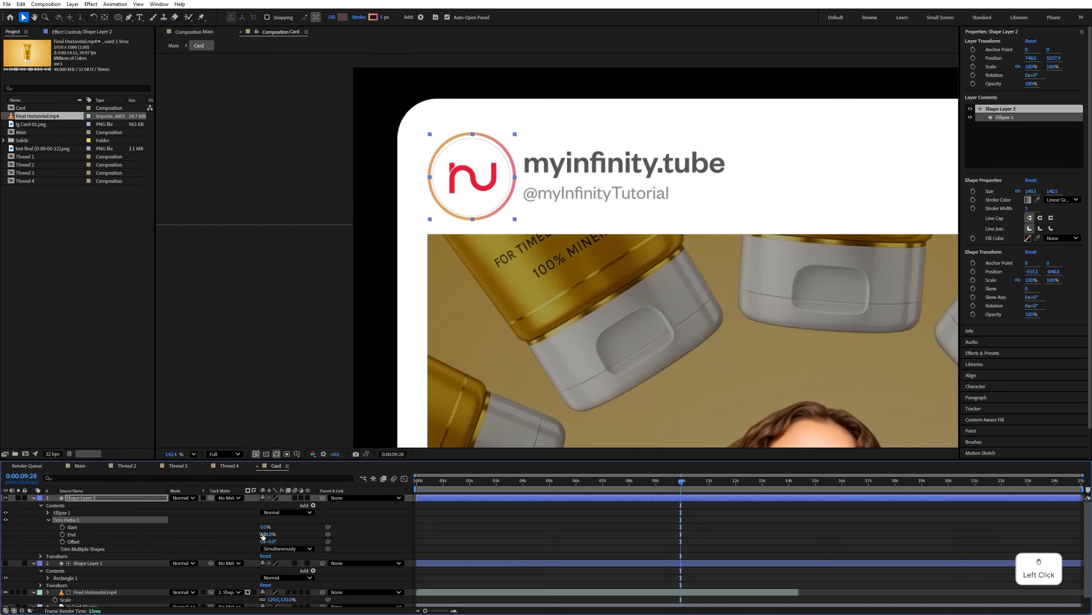
{"action": "mouse_move", "coordinate": [265, 534]}
{"action": "left_mouse_down"}
{"action": "mouse_move", "coordinate": [238, 537]}
{"action": "mouse_move", "coordinate": [287, 542]}
{"action": "mouse_move", "coordinate": [271, 542]}
{"action": "left_mouse_up"}
{"action": "left_click", "coordinate": [243, 542]}
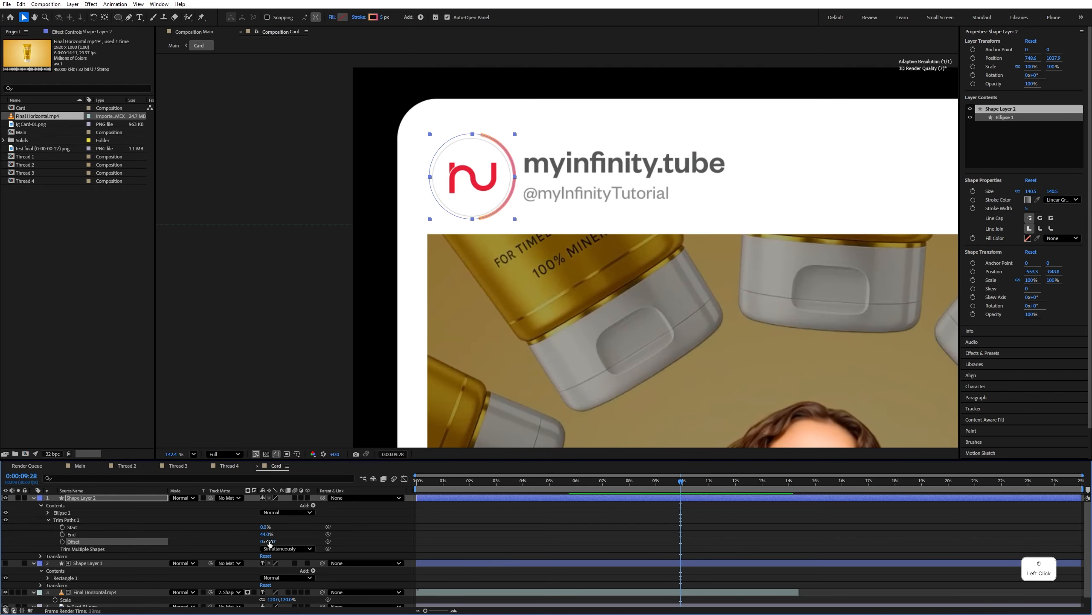
- Add the expression time*500 to the Trim Paths Offset and preview the spinning ring with the whole card in view
{"action": "left_click", "coordinate": [62, 541], "text": "alt"}
{"action": "type", "text": "time"}
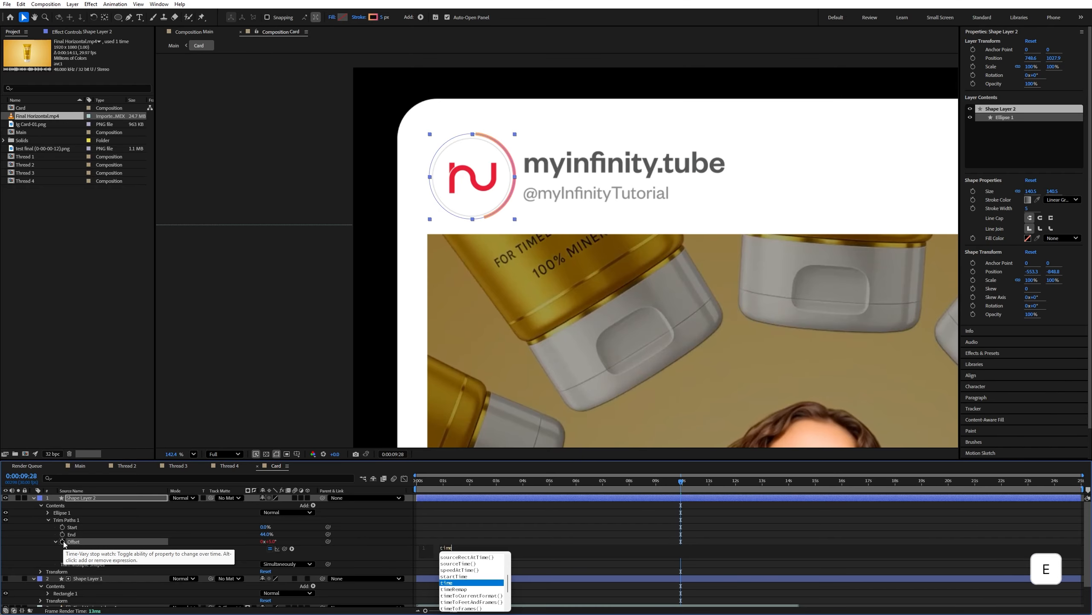
{"action": "type", "text": "*500"}
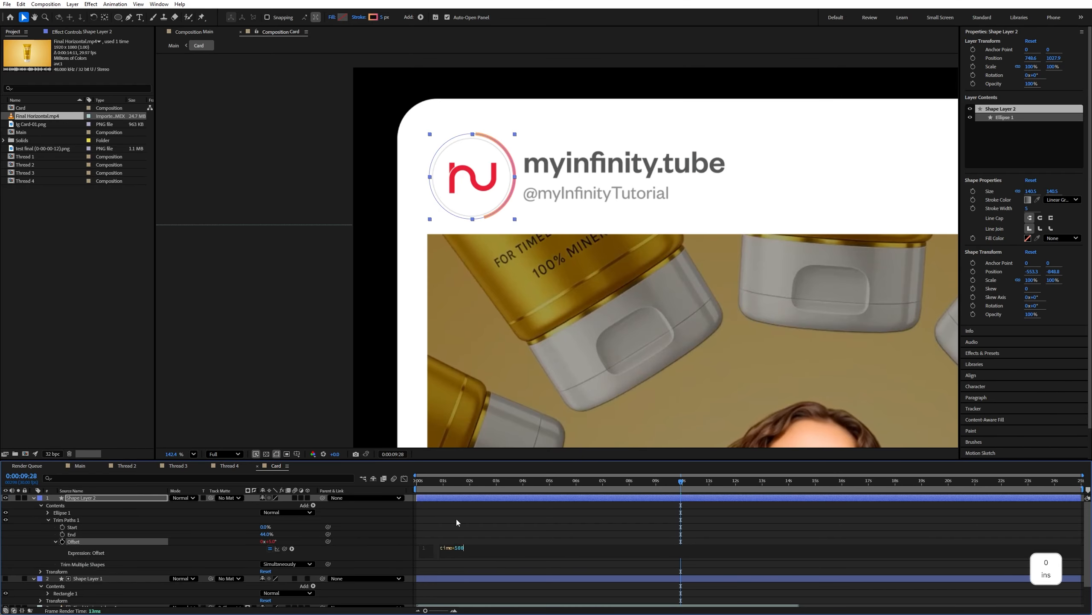
{"action": "left_click", "coordinate": [416, 486]}
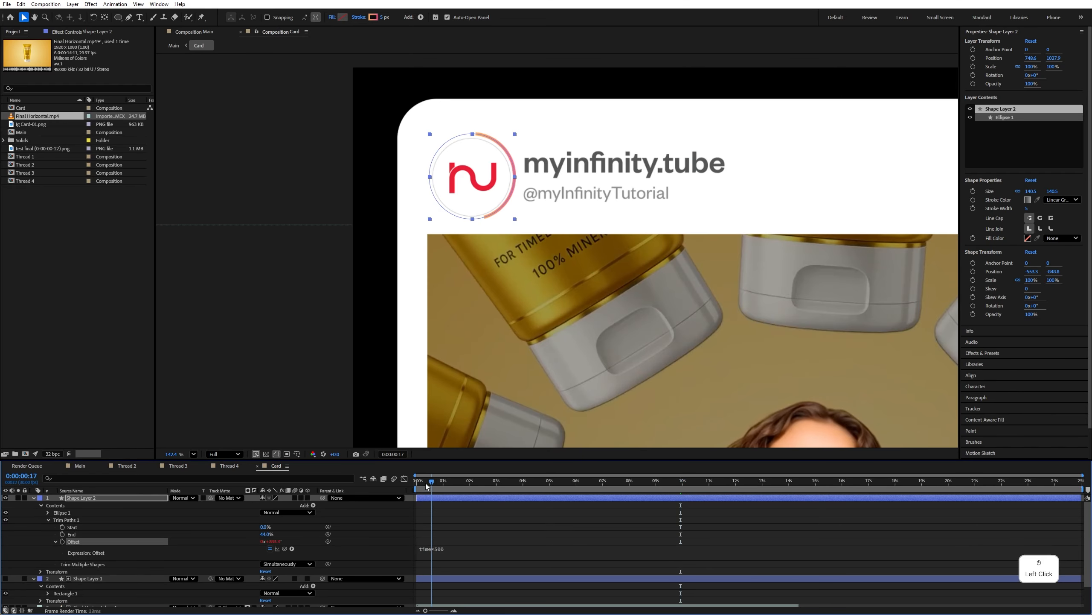
{"action": "key", "text": "space"}
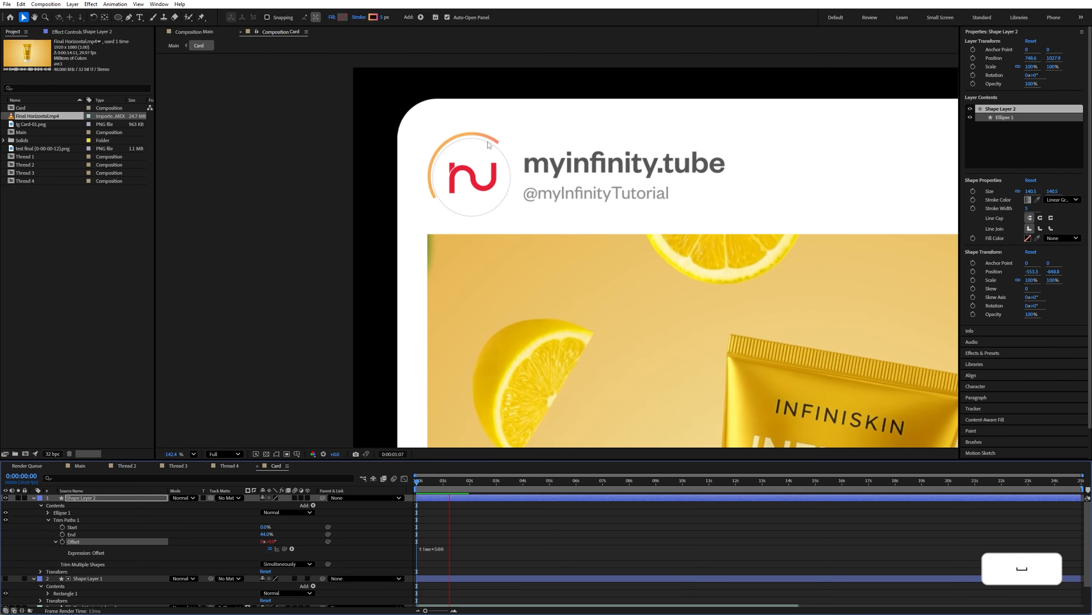
{"action": "key", "text": "space"}
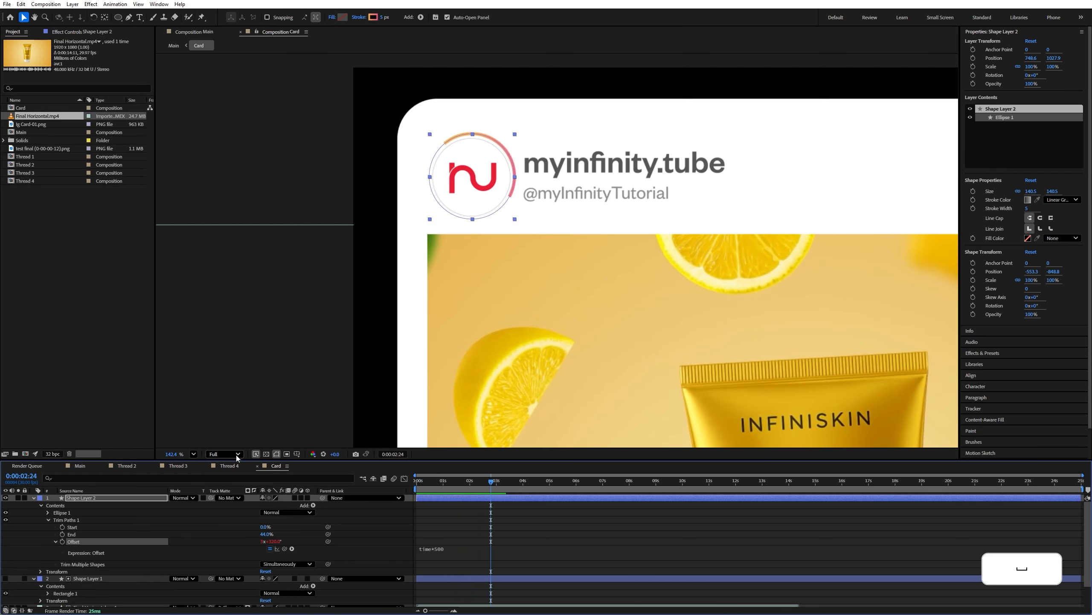
{"action": "left_click", "coordinate": [194, 454]}
{"action": "left_click", "coordinate": [207, 285]}
{"action": "key", "text": "space"}
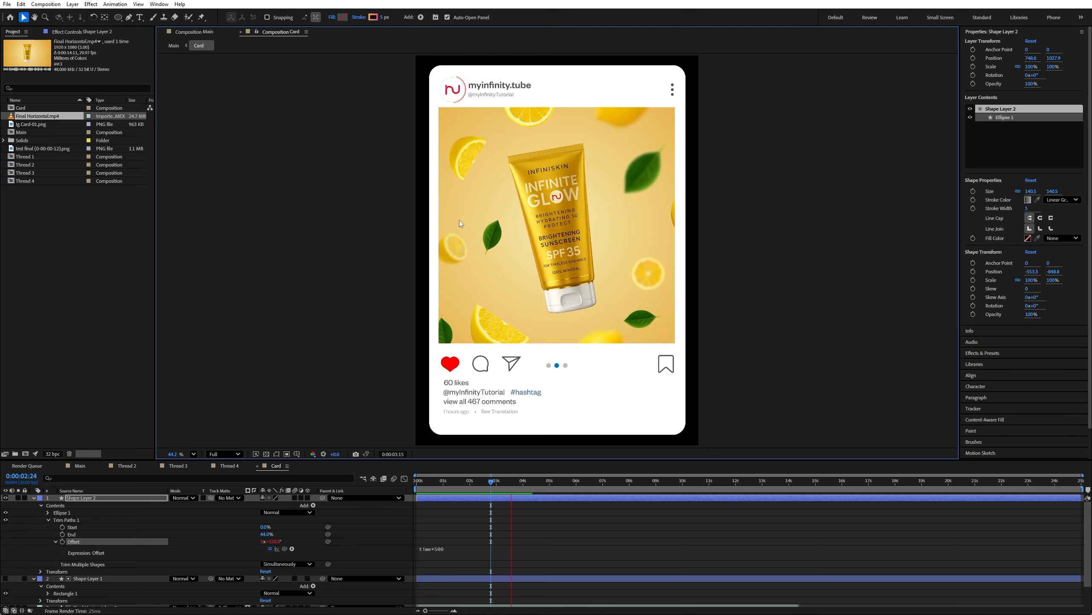
- In the Main composition, scale the Card layer to 44% and shift it slightly down to about 1063, 591
{"action": "left_click", "coordinate": [80, 465]}
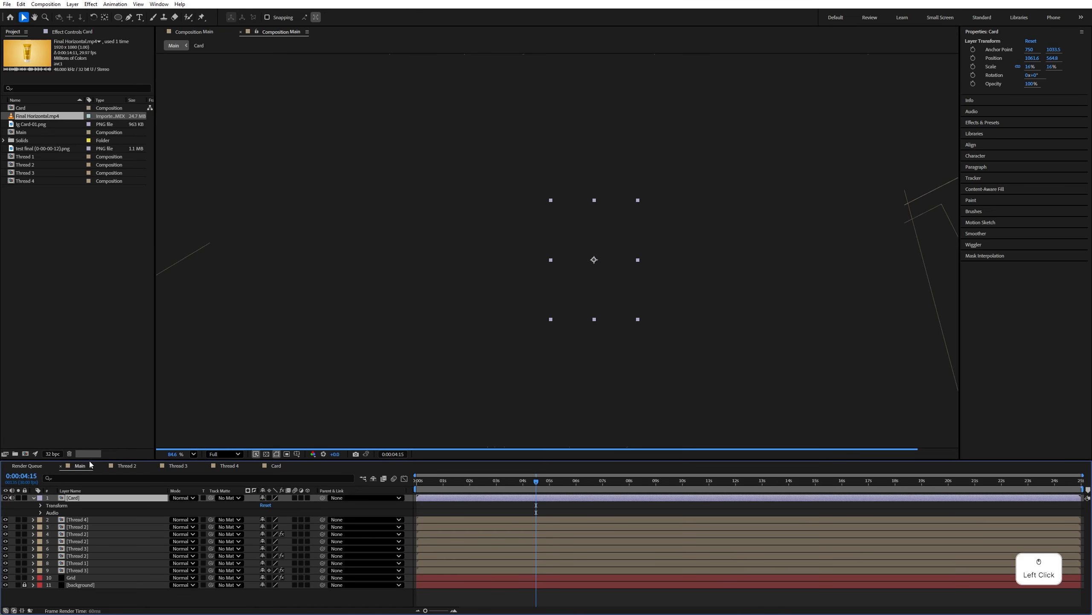
{"action": "key", "text": "s"}
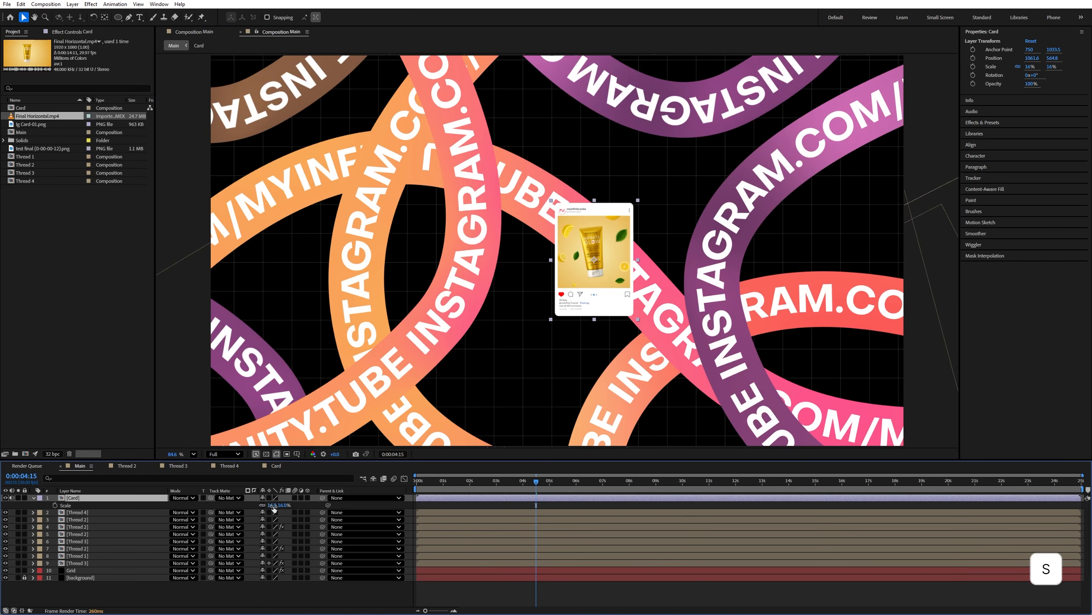
{"action": "left_click_drag", "start_coordinate": [273, 504], "coordinate": [284, 506]}
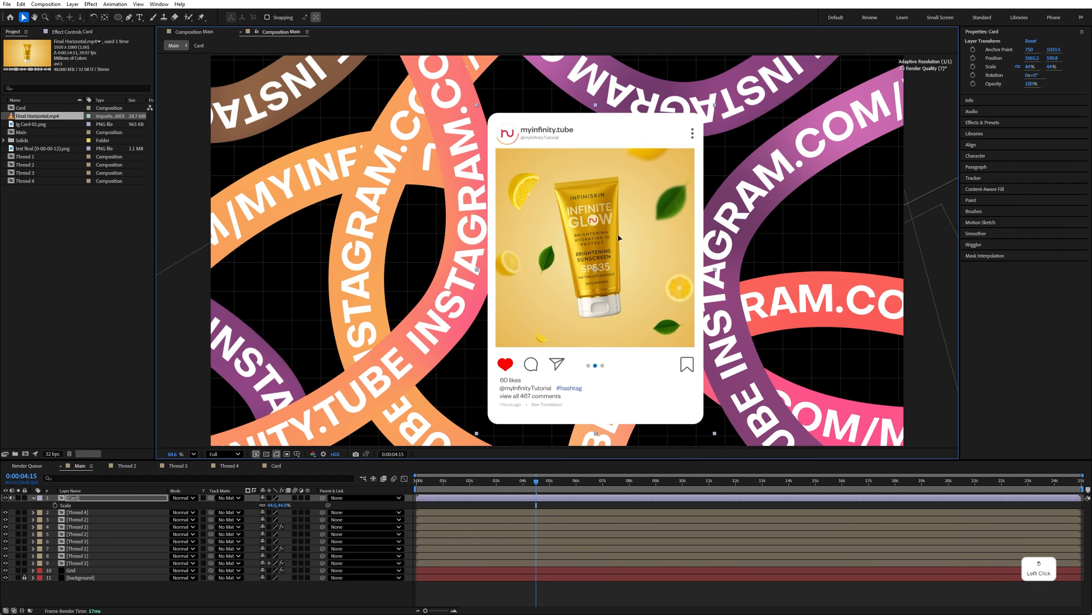
{"action": "key", "text": "ctrl+z"}
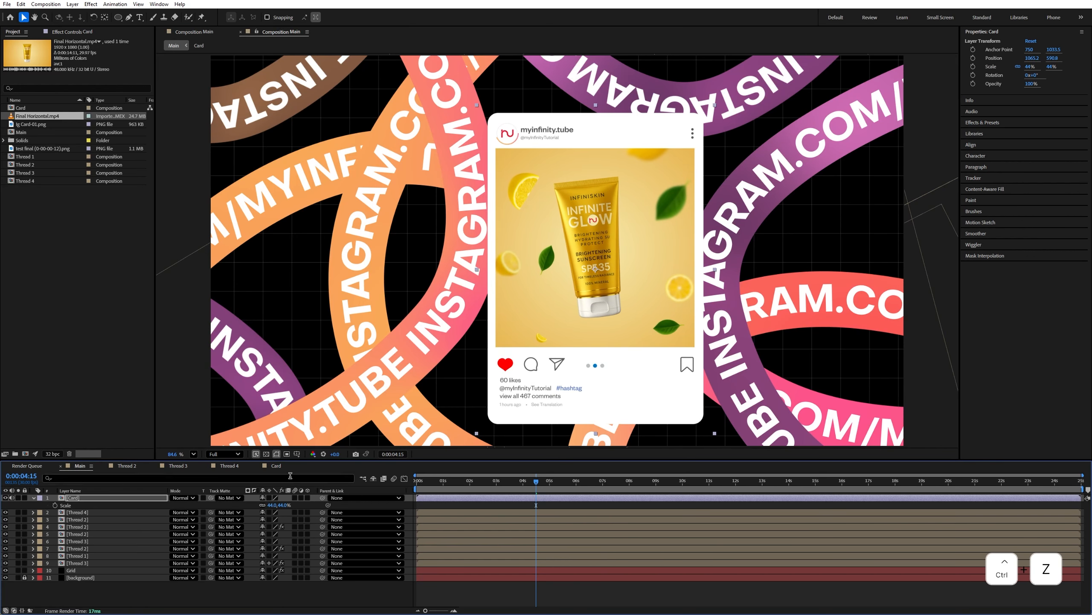
{"action": "left_click", "coordinate": [33, 498]}
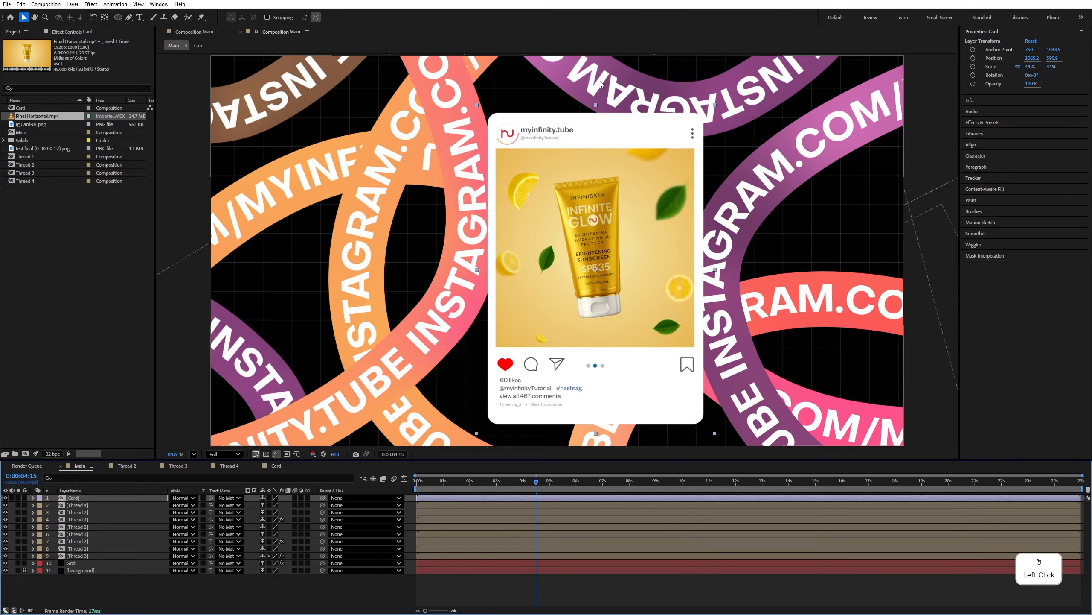
- Identify the Thread 4 ribbon by toggling its visibility and move its layer above the Card layer
{"action": "left_click", "coordinate": [6, 505]}
{"action": "left_click", "coordinate": [5, 505]}
{"action": "left_click_drag", "start_coordinate": [73, 505], "coordinate": [90, 498]}
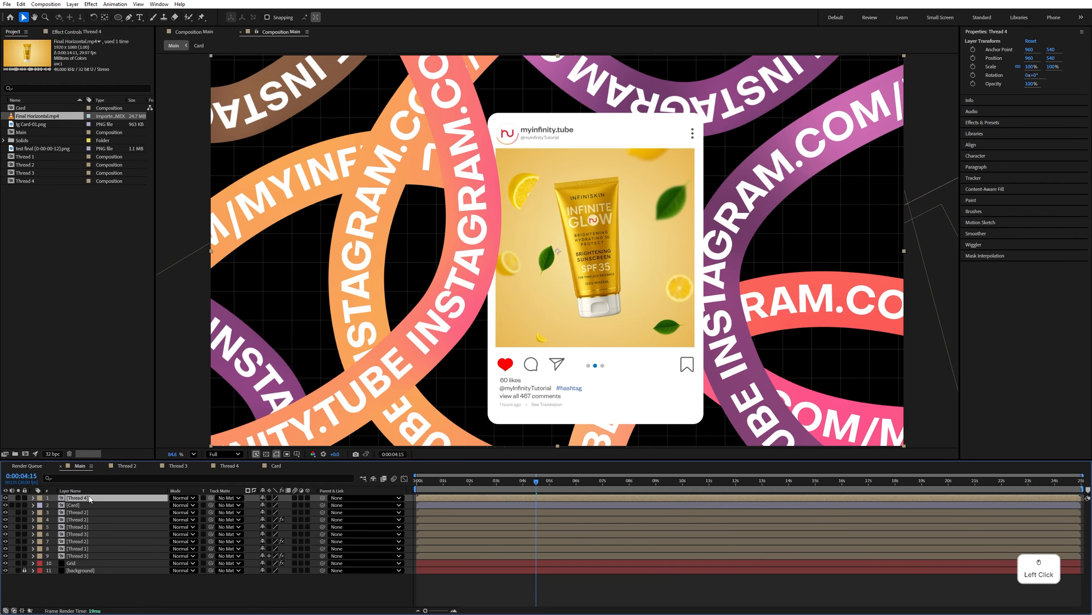
- Identify the purple ribbon along the upper edge among the Thread 2 layers and place it above Card, directly below Thread 4
{"action": "left_click", "coordinate": [78, 512]}
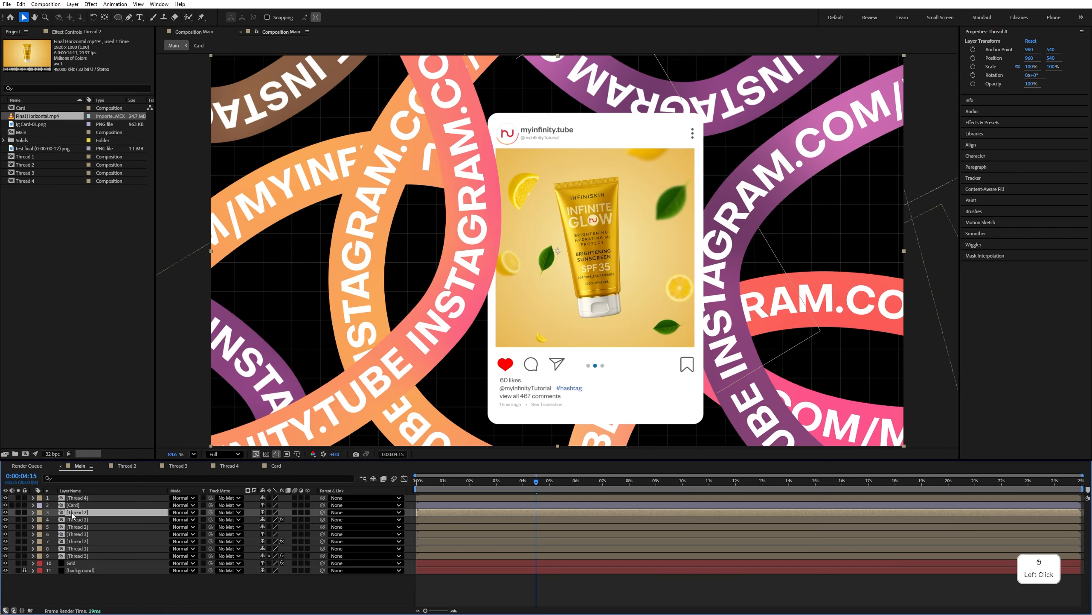
{"action": "left_click", "coordinate": [5, 512]}
{"action": "left_click", "coordinate": [5, 512]}
{"action": "left_click", "coordinate": [5, 519]}
{"action": "left_click", "coordinate": [5, 520]}
{"action": "left_click", "coordinate": [6, 527]}
{"action": "left_click", "coordinate": [5, 527]}
{"action": "left_click", "coordinate": [70, 527]}
{"action": "left_click", "coordinate": [6, 526]}
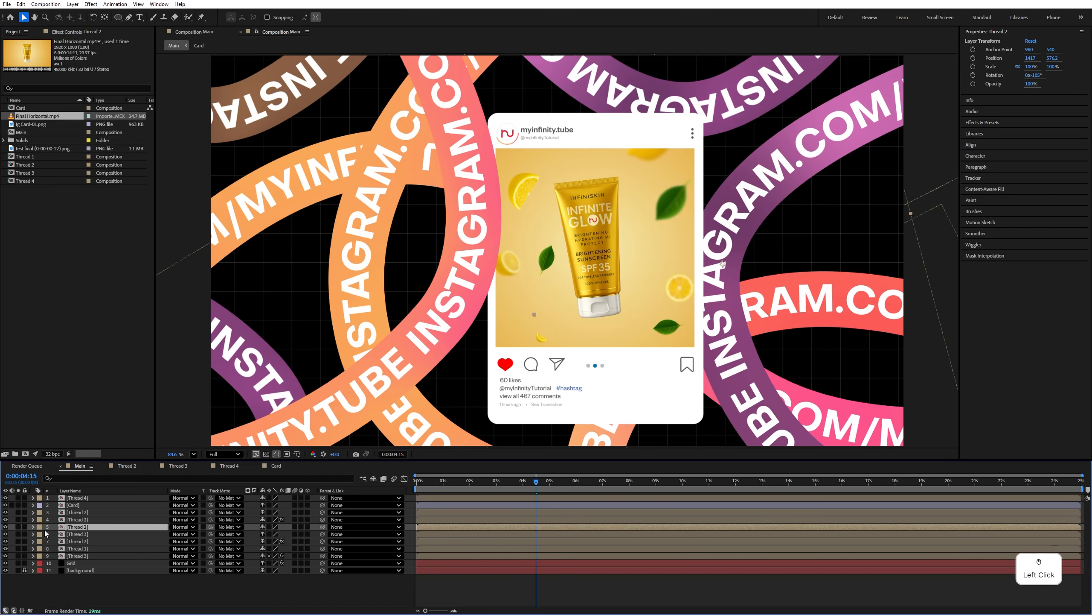
{"action": "left_click_drag", "start_coordinate": [77, 528], "coordinate": [85, 503]}
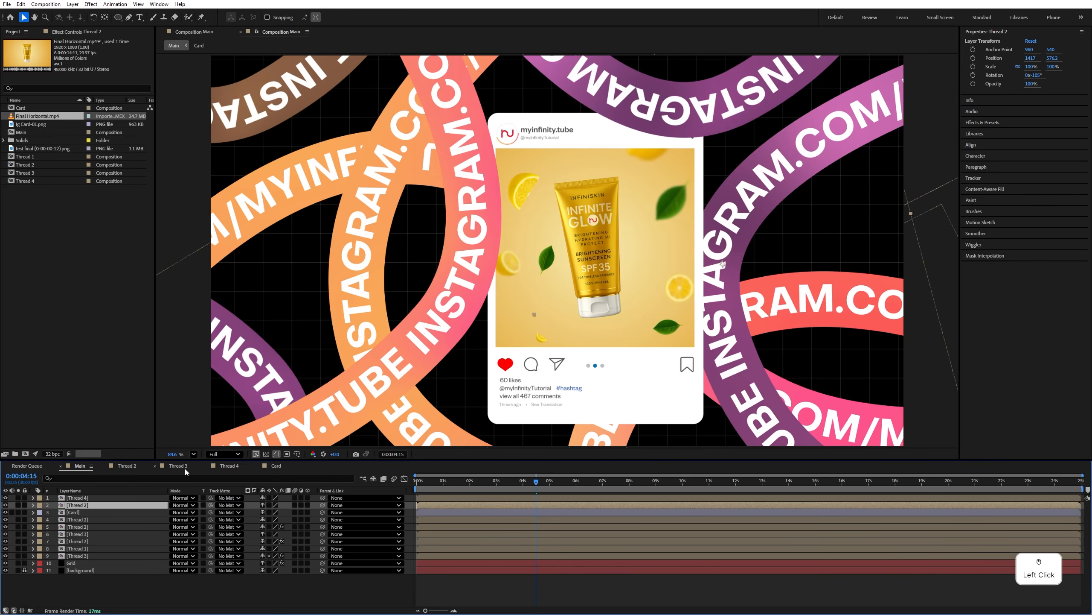
- Move the Thread 2 layer of the purple ribbon beside the card's right edge directly above the Card layer
{"action": "left_click", "coordinate": [73, 529]}
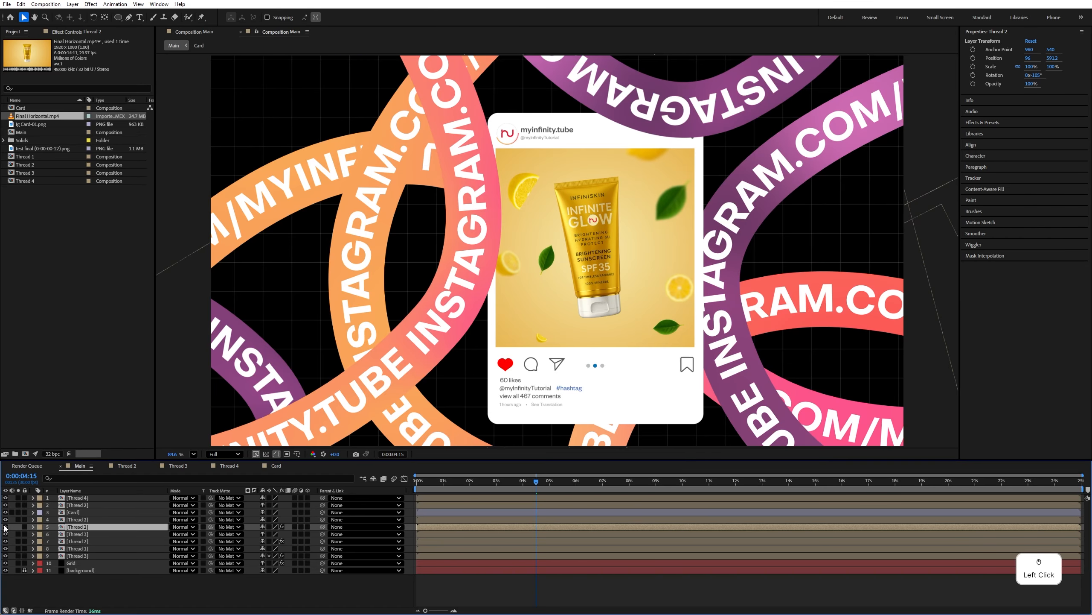
{"action": "left_click", "coordinate": [76, 541]}
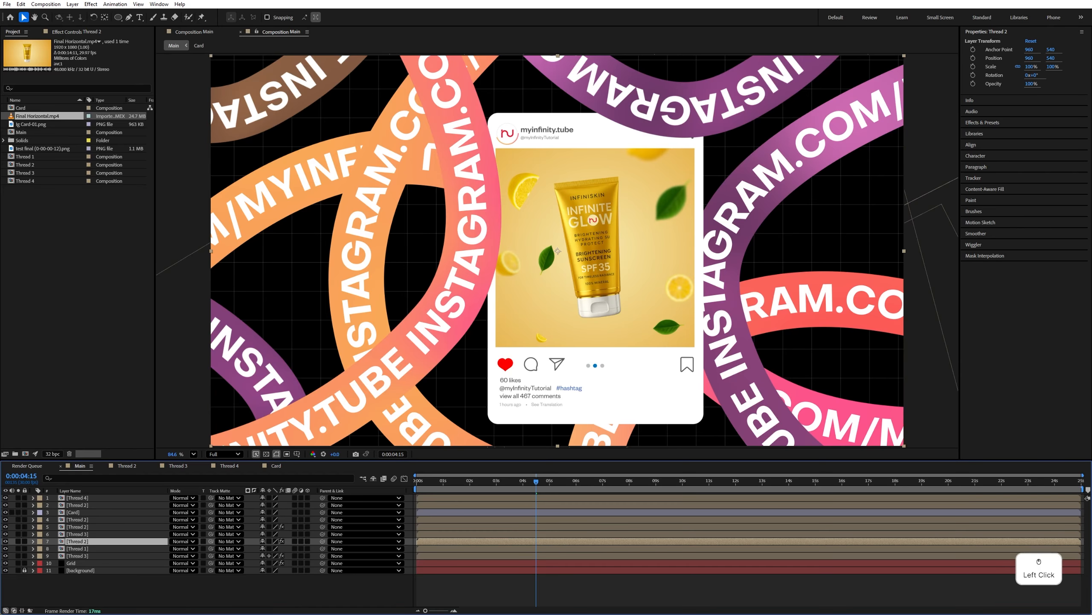
{"action": "left_click", "coordinate": [6, 542]}
{"action": "left_click", "coordinate": [6, 541]}
{"action": "left_click_drag", "start_coordinate": [71, 544], "coordinate": [72, 509]}
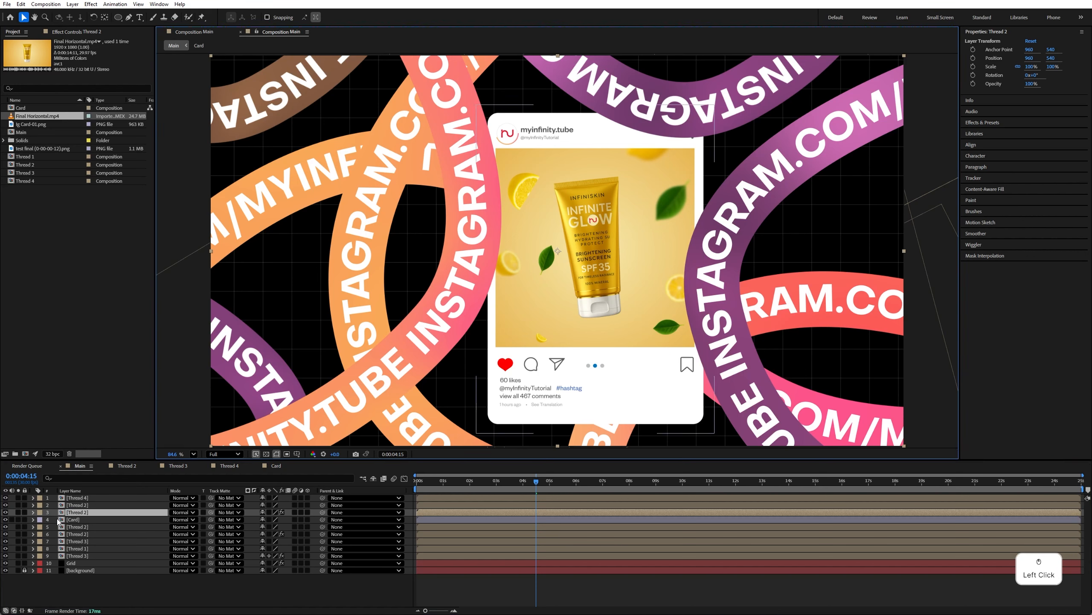
- Give the Card layer a yellow label and move the card slightly up to a Y position of about 568
{"action": "left_click", "coordinate": [40, 519]}
{"action": "left_click", "coordinate": [60, 383]}
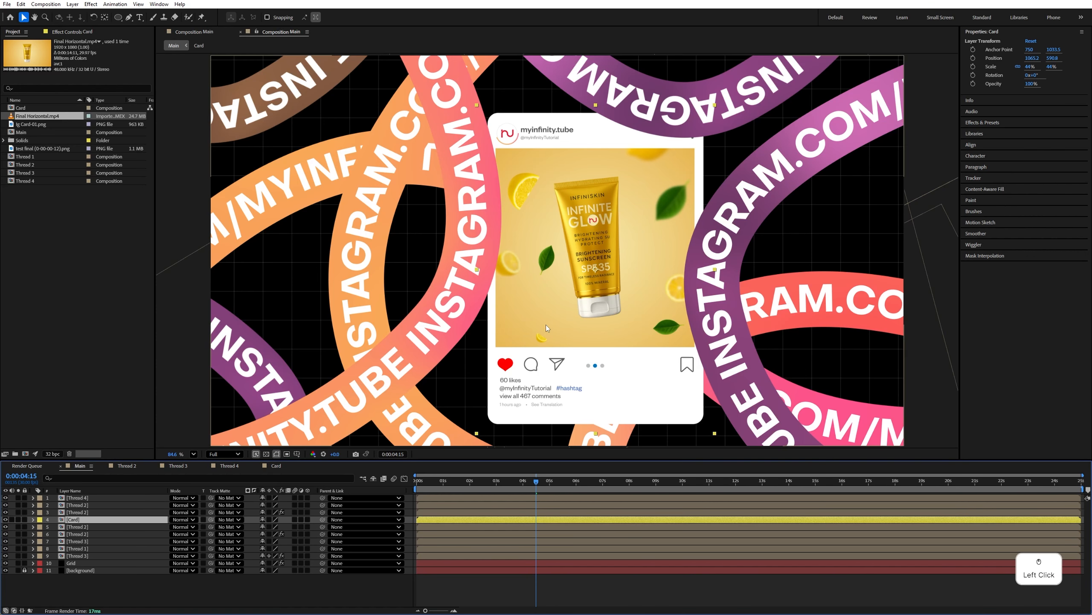
{"action": "left_click_drag", "start_coordinate": [594, 348], "coordinate": [593, 339]}
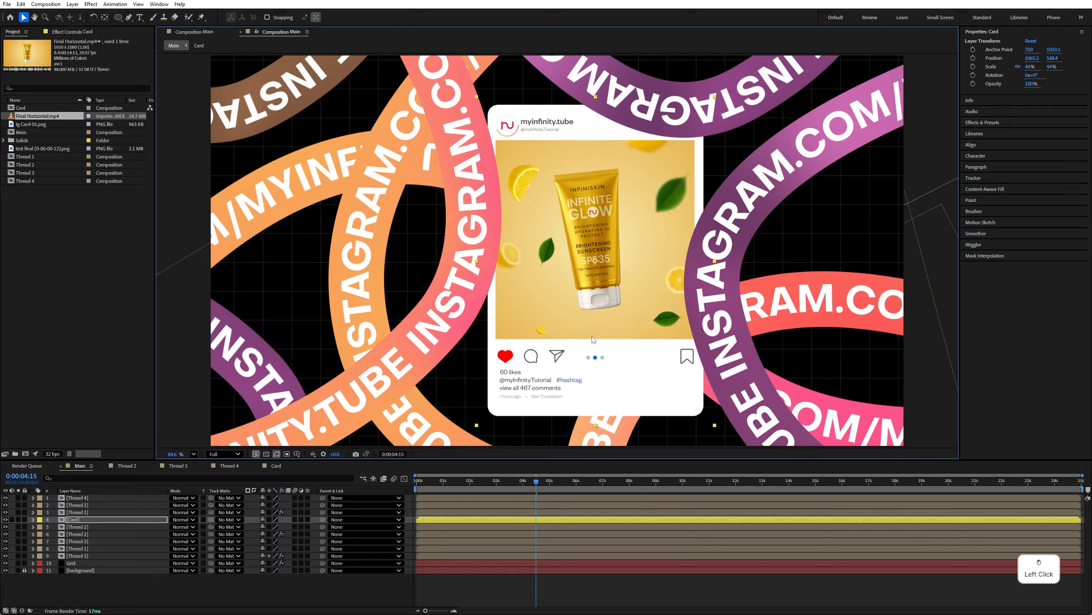
- Rotate the Card layer to -1° and nudge it slightly left to an X position of about 1057
{"action": "key", "text": "r"}
{"action": "left_click_drag", "start_coordinate": [262, 530], "coordinate": [271, 526]}
{"action": "left_click_drag", "start_coordinate": [537, 342], "coordinate": [533, 342]}
- Add the expression wiggle(1,35) to the Card layer's Position, preview the floating motion, and collapse and deselect the layer
{"action": "left_click", "coordinate": [89, 521]}
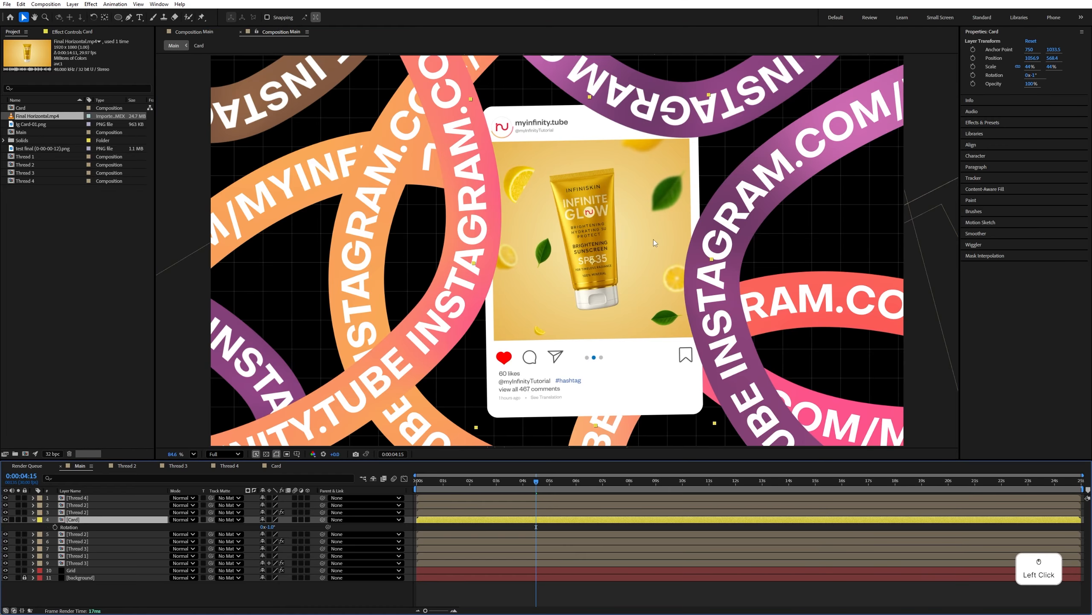
{"action": "key", "text": "p"}
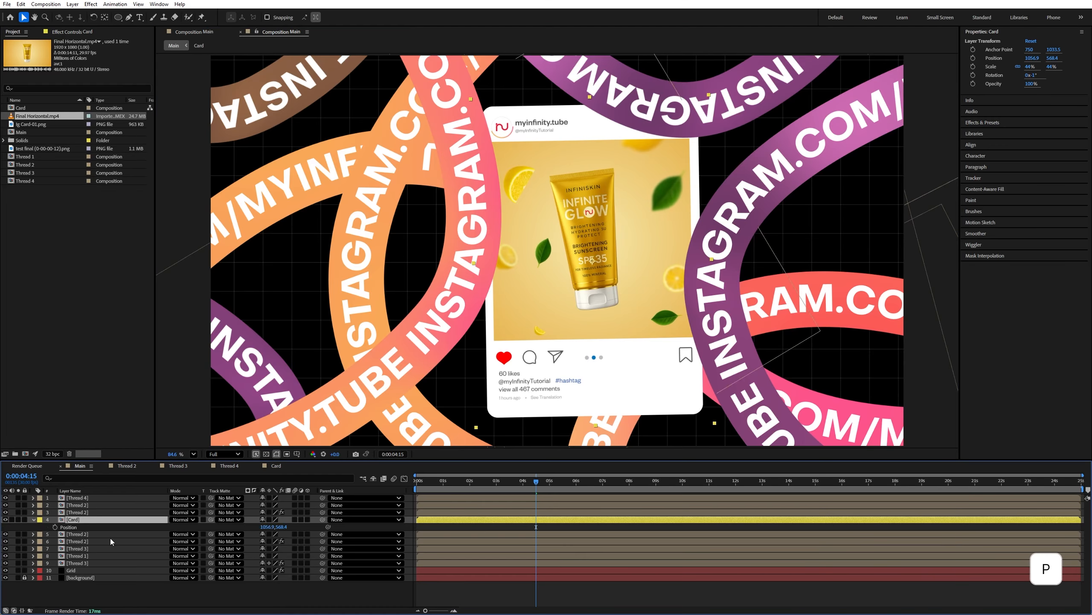
{"action": "left_click", "coordinate": [55, 527], "text": "alt"}
{"action": "type", "text": "wi"}
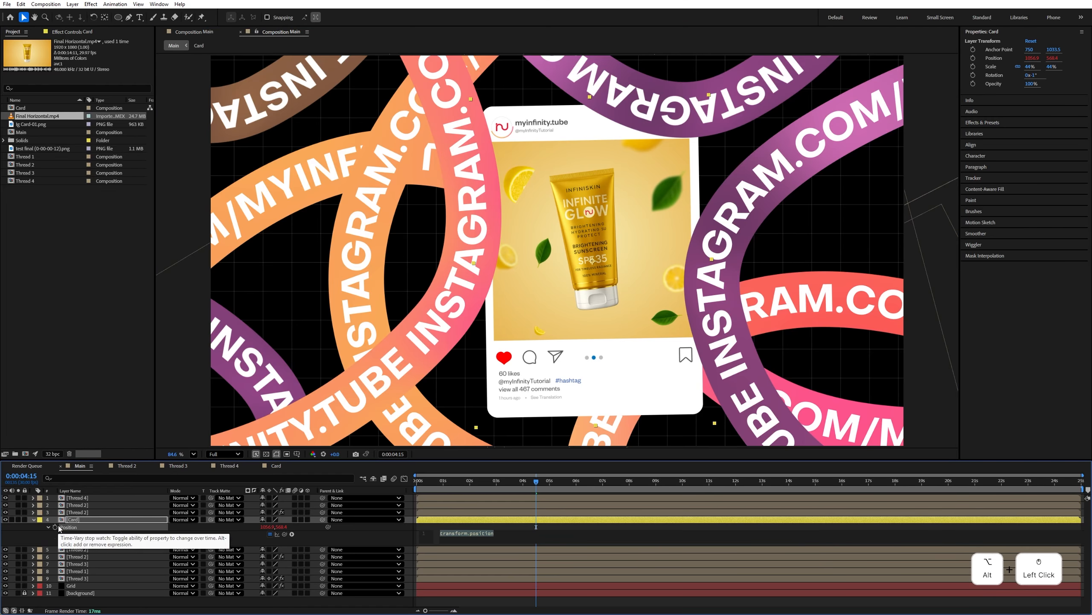
{"action": "type", "text": "gg"}
{"action": "key", "text": "Return"}
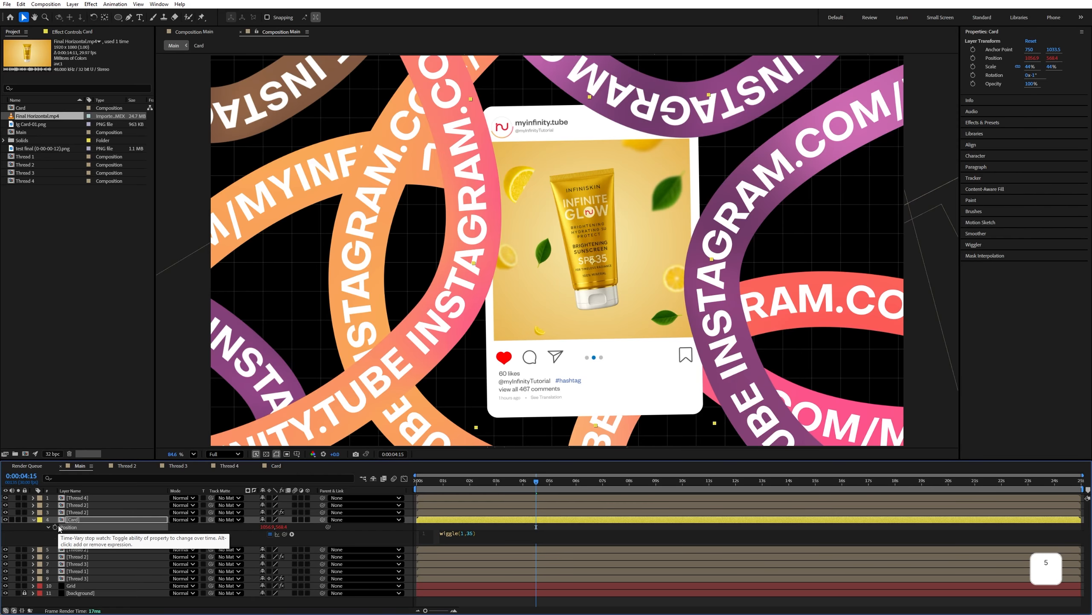
{"action": "left_click", "coordinate": [417, 487]}
{"action": "key", "text": "space"}
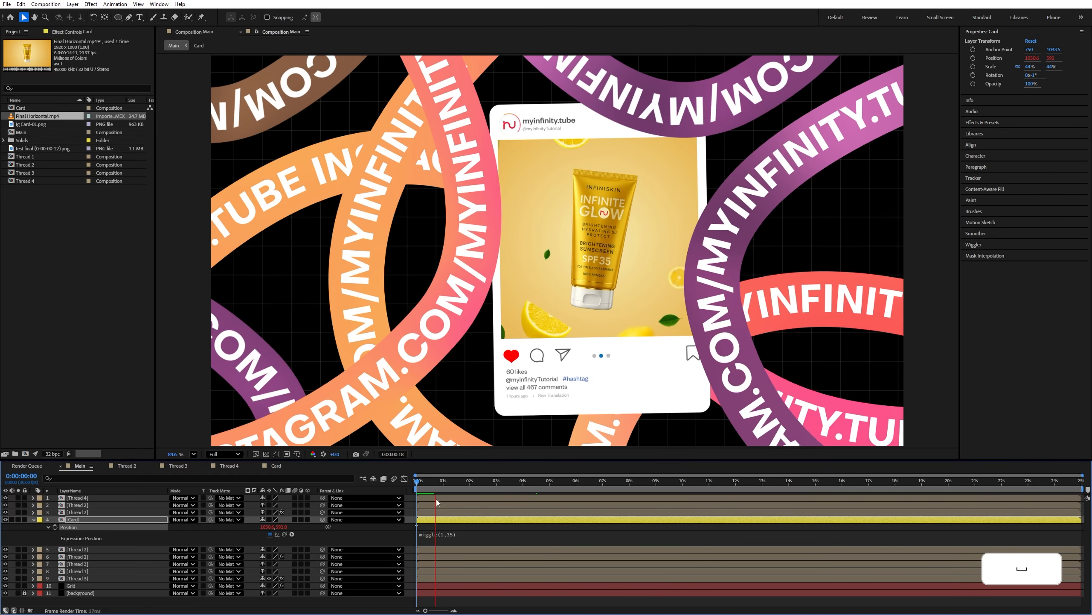
{"action": "key", "text": "space"}
{"action": "key", "text": "space"}
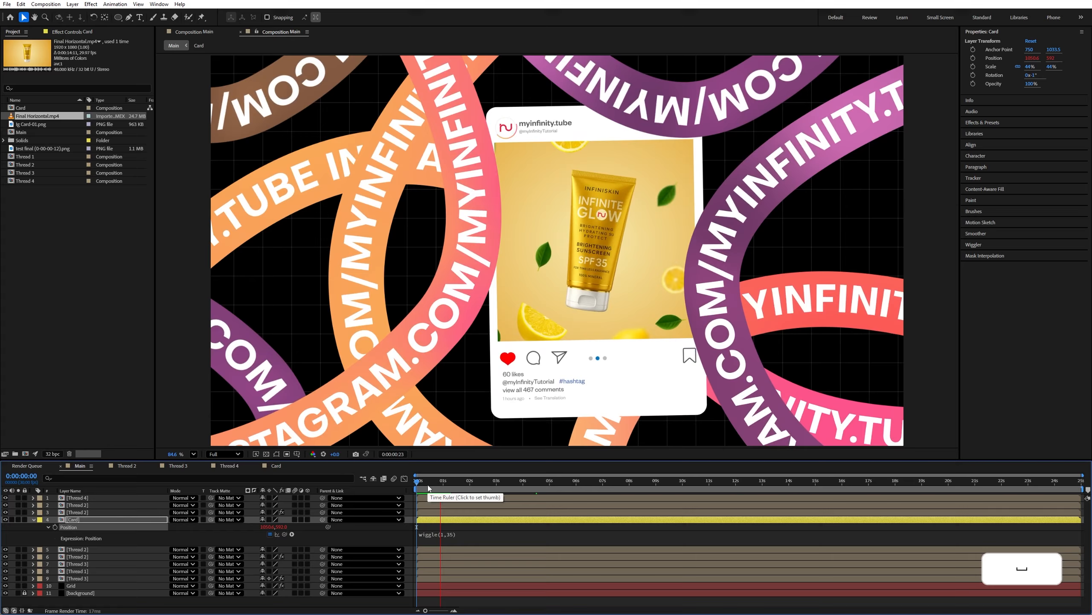
{"action": "left_click", "coordinate": [456, 472]}
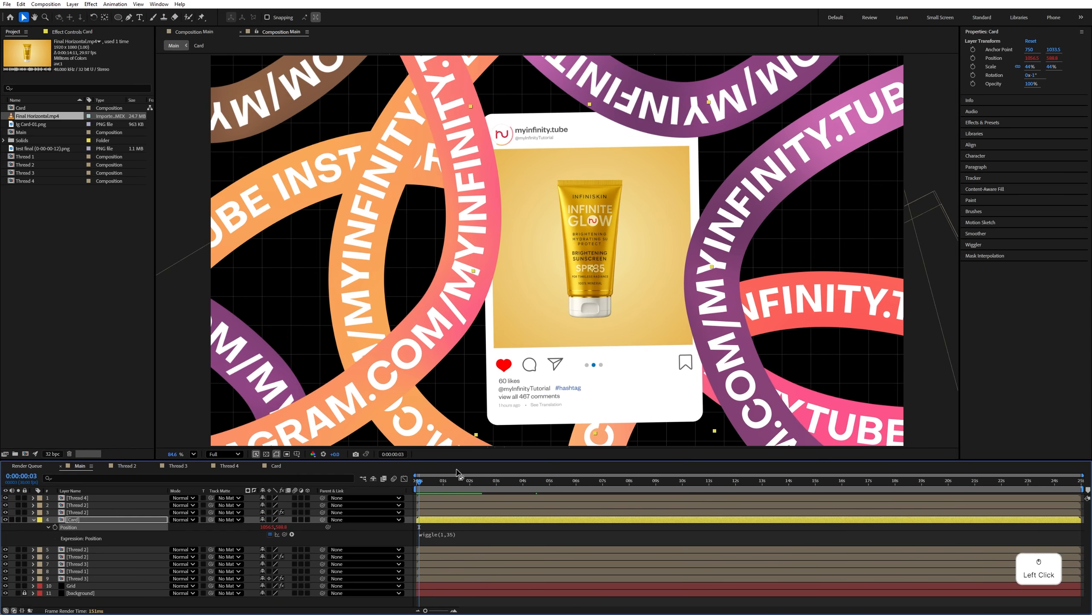
{"action": "left_click", "coordinate": [34, 520]}
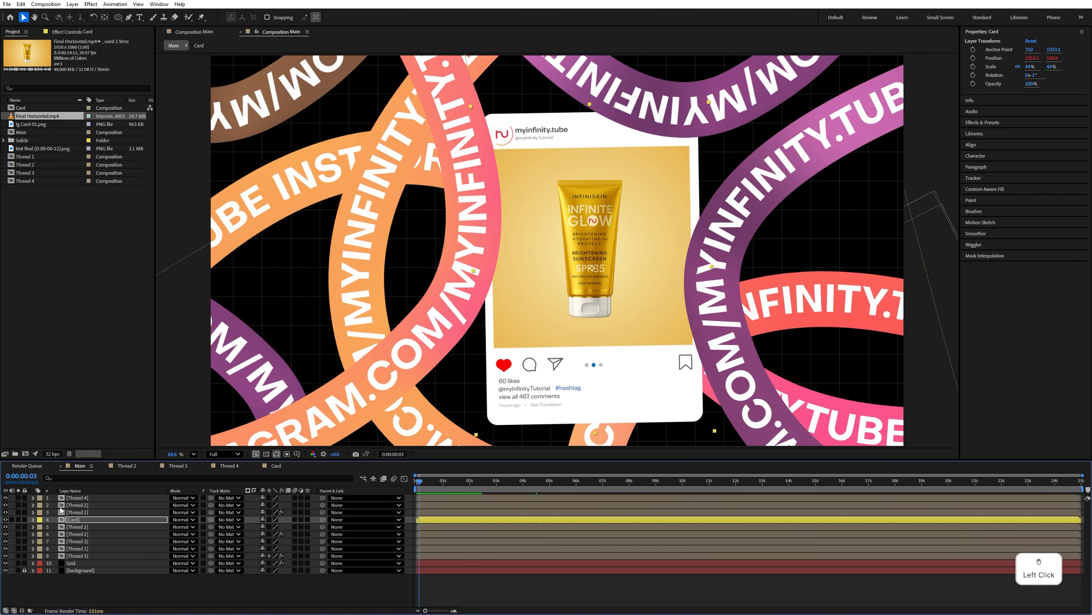
{"action": "key", "text": "F2"}
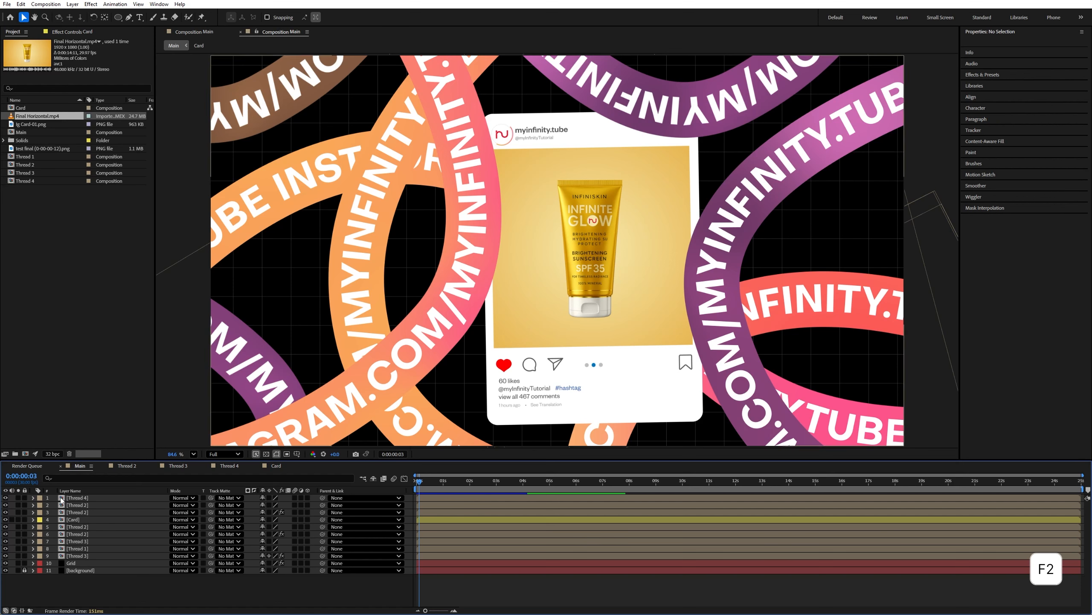
- Apply the Drop Shadow effect to the Thread 2 layer of the purple ribbon crossing the card's top edge
{"action": "left_click", "coordinate": [74, 506]}
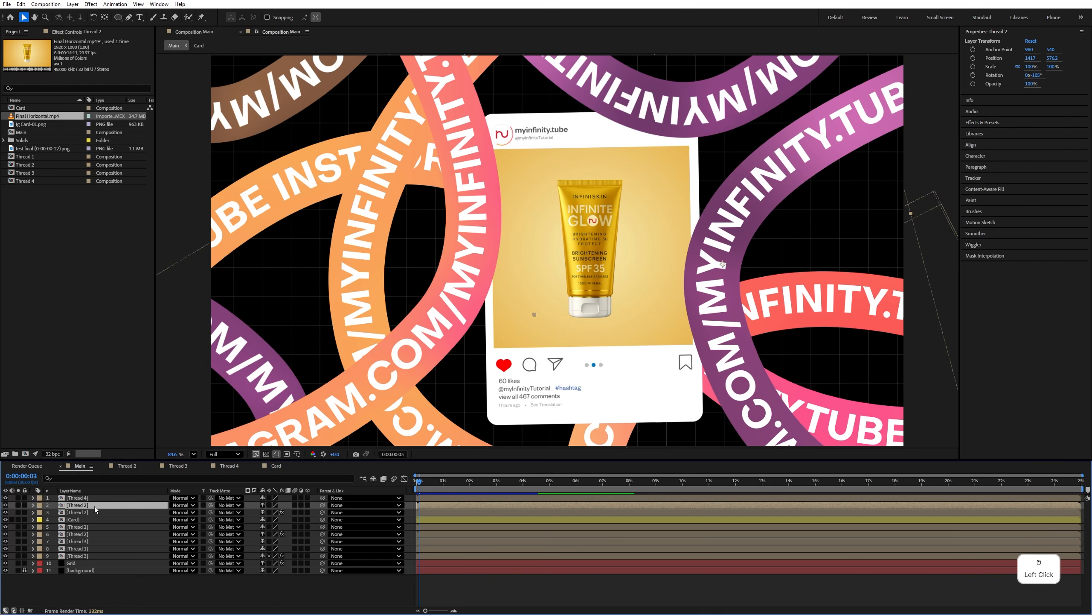
{"action": "left_click", "coordinate": [983, 122]}
{"action": "left_click", "coordinate": [968, 75]}
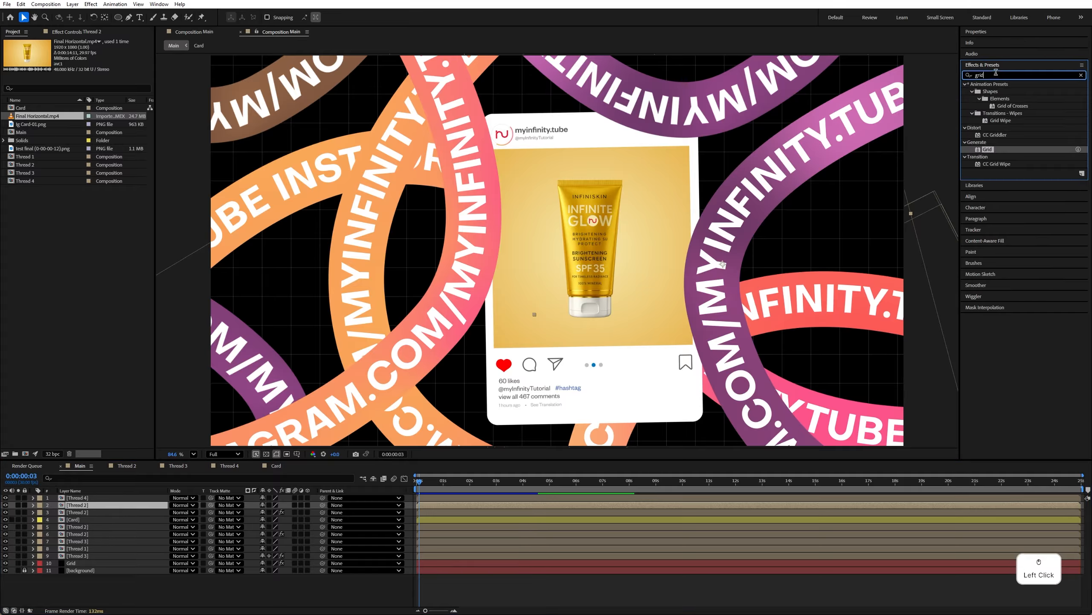
{"action": "type", "text": "drop sa"}
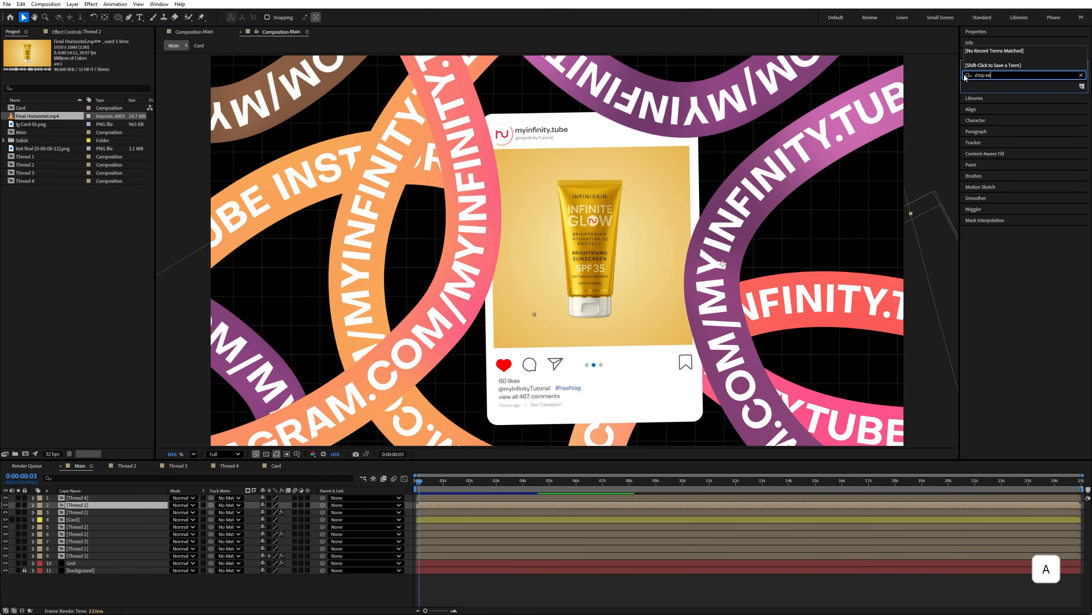
{"action": "key", "text": "BackSpace"}
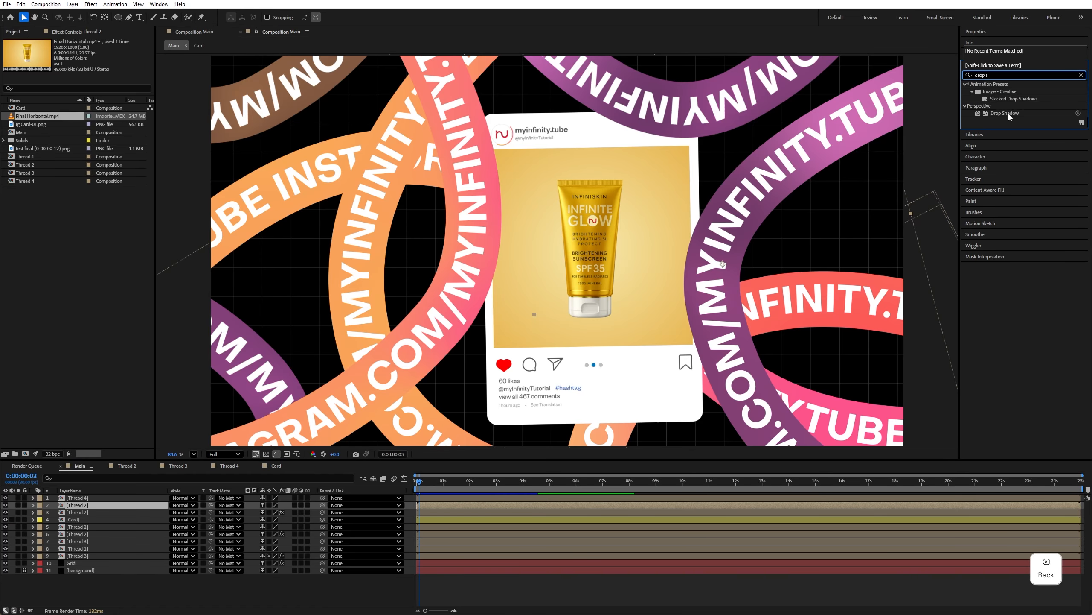
{"action": "left_click_drag", "start_coordinate": [1010, 117], "coordinate": [106, 507]}
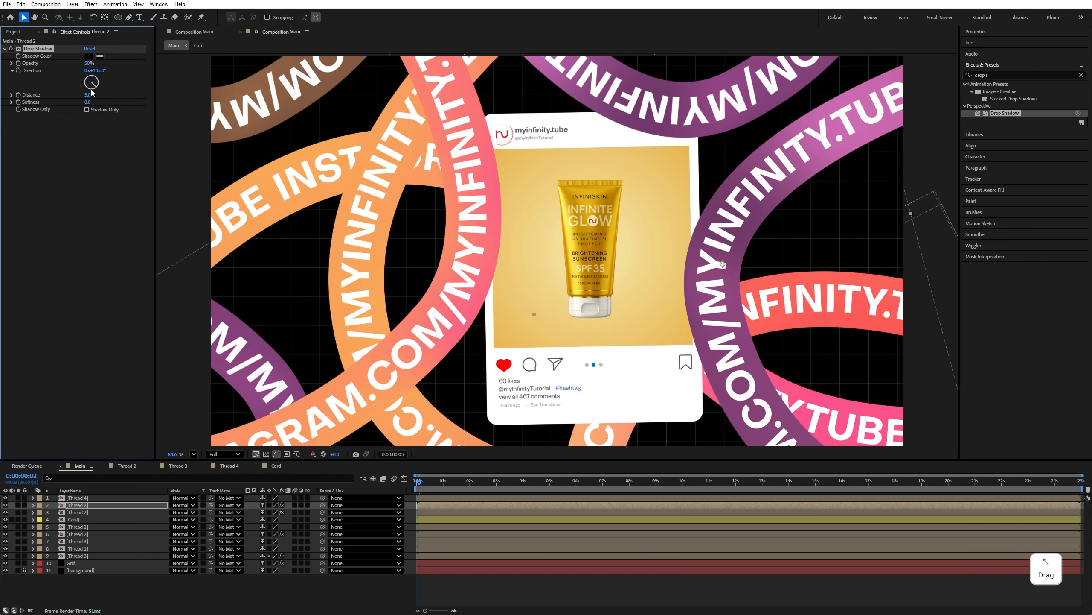
- Set the purple ribbon's Drop Shadow to a direction of about 314°, a distance of 11 and a softness of 16
{"action": "mouse_move", "coordinate": [88, 95]}
{"action": "left_mouse_down"}
{"action": "mouse_move", "coordinate": [107, 97]}
{"action": "mouse_move", "coordinate": [85, 94]}
{"action": "left_mouse_up"}
{"action": "mouse_move", "coordinate": [96, 70]}
{"action": "left_mouse_down"}
{"action": "mouse_move", "coordinate": [111, 71]}
{"action": "mouse_move", "coordinate": [91, 70]}
{"action": "left_mouse_up"}
{"action": "scroll", "coordinate": [656, 132], "scroll_direction": "up", "scroll_amount": 3}
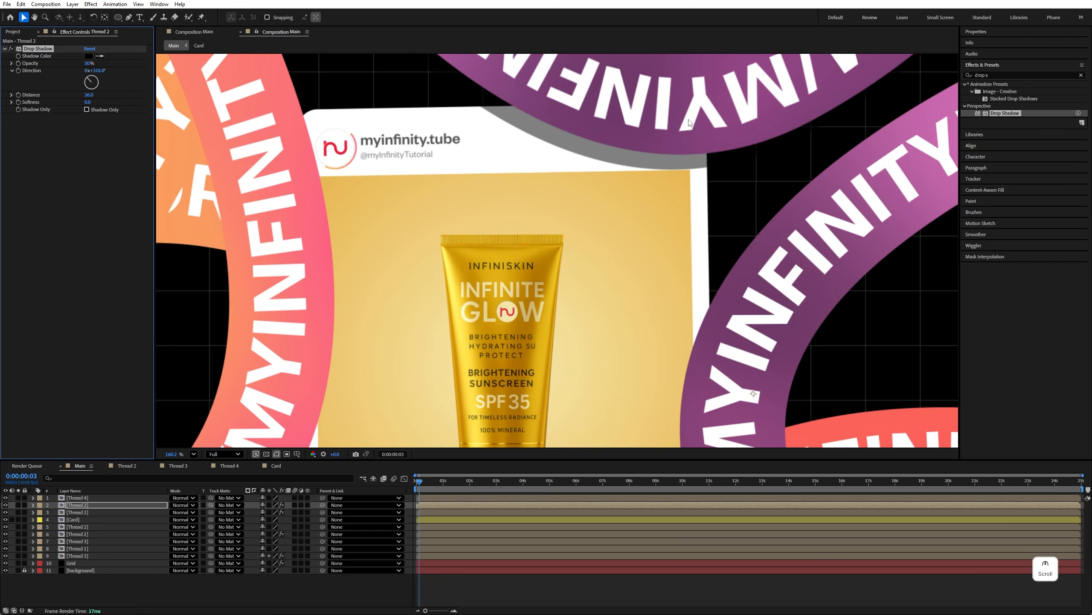
{"action": "left_click_drag", "start_coordinate": [645, 142], "coordinate": [644, 162]}
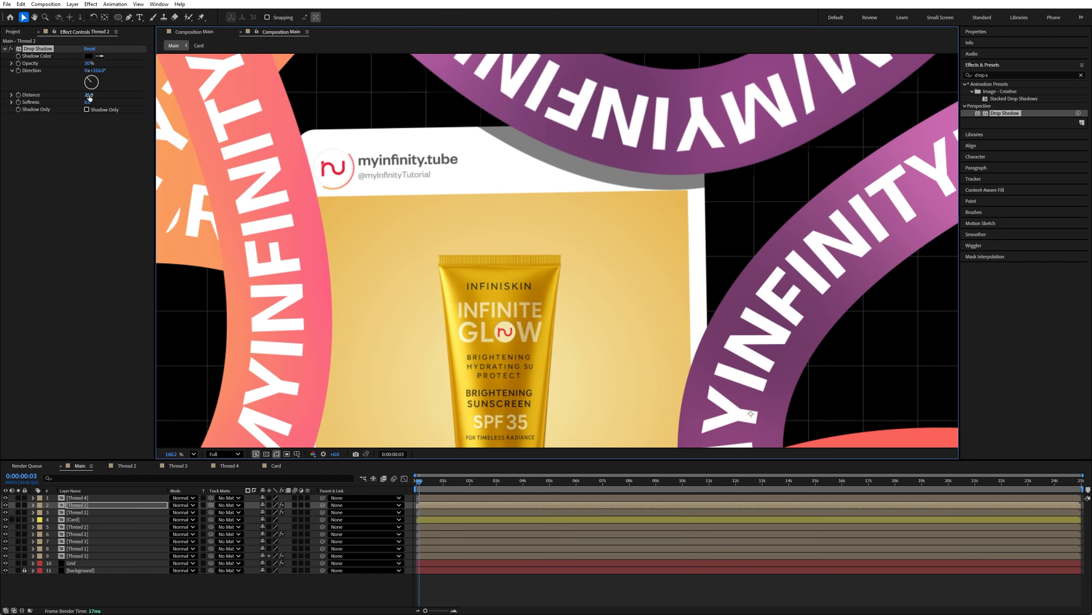
{"action": "left_click_drag", "start_coordinate": [88, 96], "coordinate": [82, 97]}
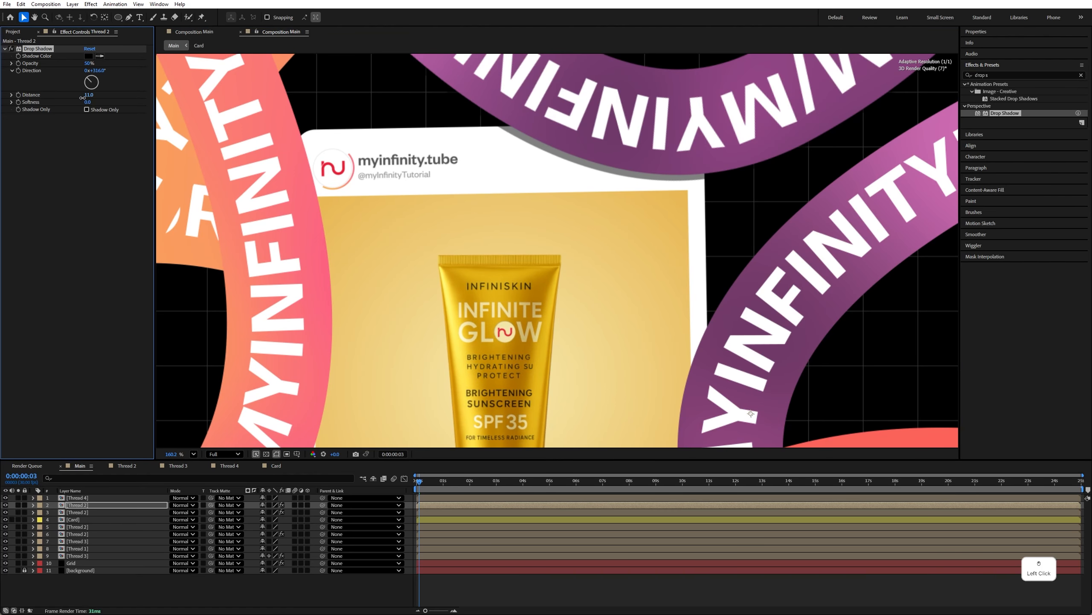
{"action": "left_click_drag", "start_coordinate": [99, 72], "coordinate": [92, 103]}
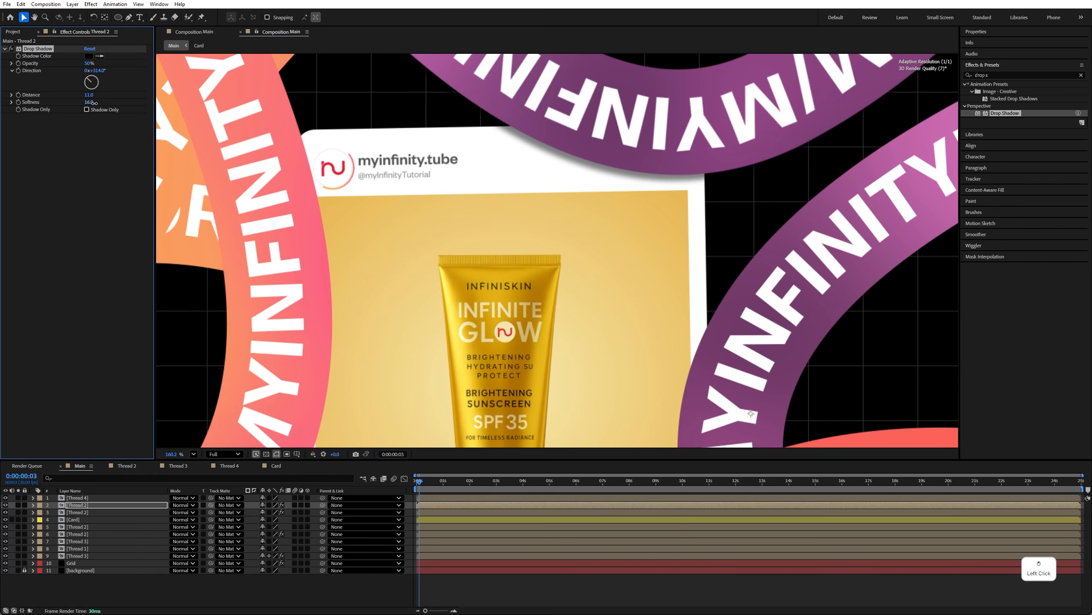
{"action": "scroll", "coordinate": [623, 162], "scroll_direction": "down", "scroll_amount": 3}
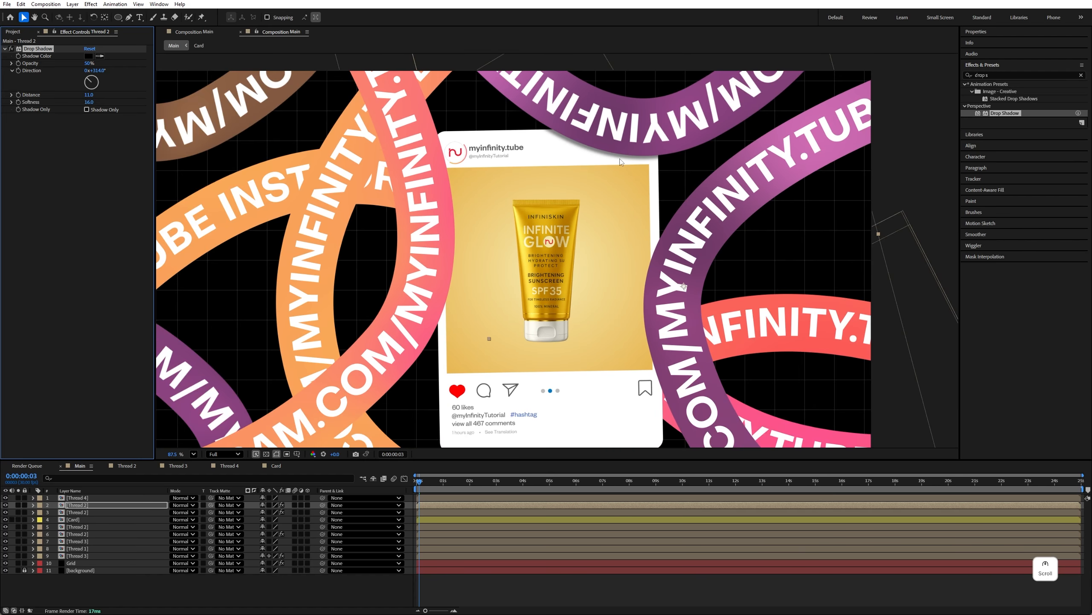
- Duplicate the ribbon's Drop Shadow, giving the copy distance 5 and softness 6, and the original distance 17, softness 30 and opacity about 33%
{"action": "left_click", "coordinate": [31, 50]}
{"action": "key", "text": "ctrl+d"}
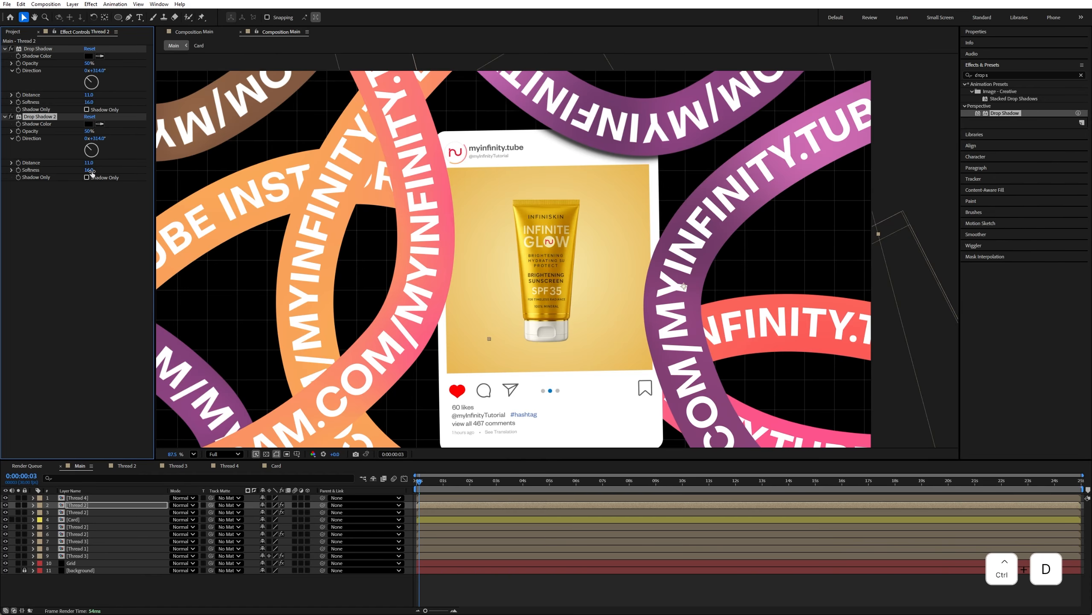
{"action": "left_click_drag", "start_coordinate": [91, 171], "coordinate": [87, 162]}
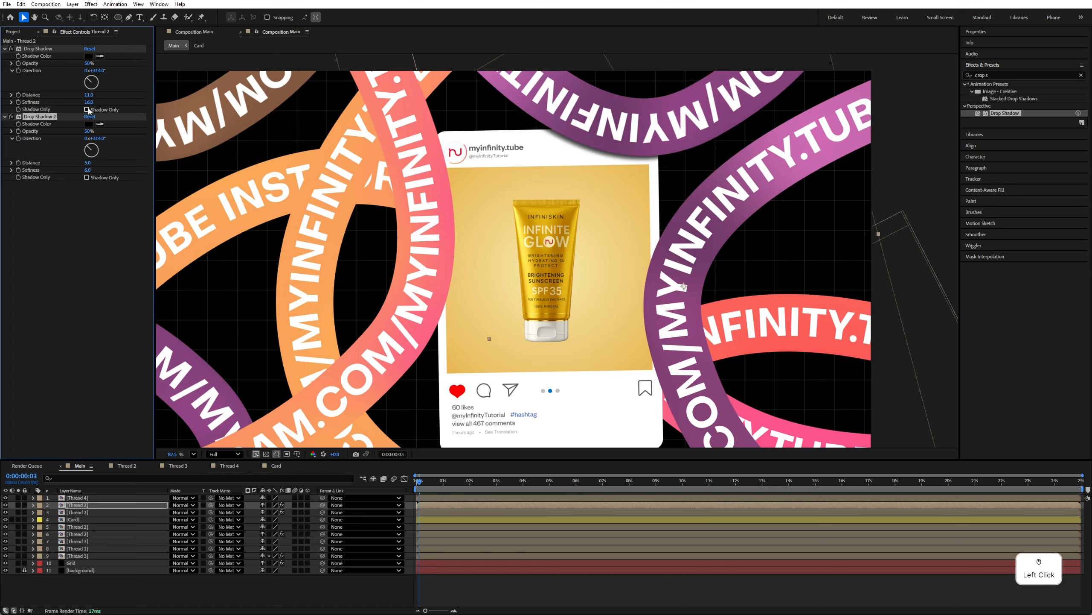
{"action": "left_click_drag", "start_coordinate": [87, 94], "coordinate": [71, 68]}
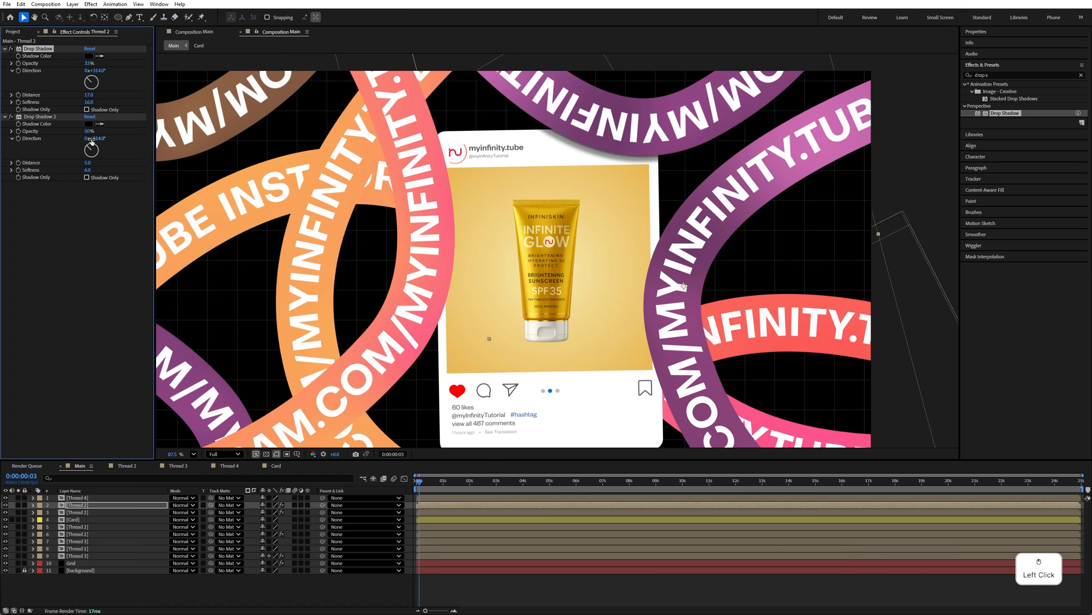
{"action": "key", "text": "ctrl+z"}
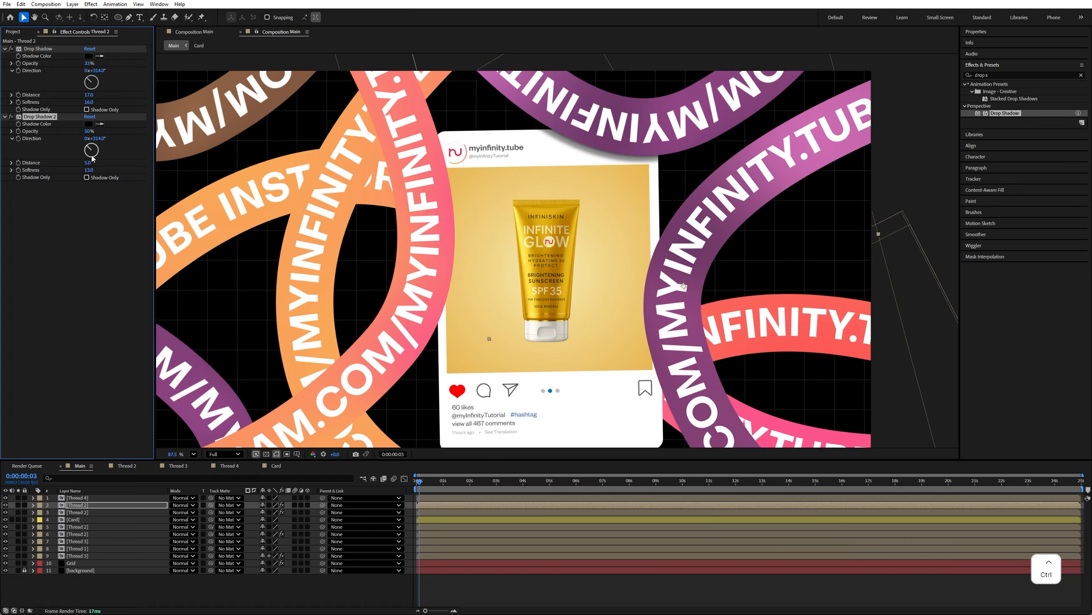
{"action": "left_click_drag", "start_coordinate": [88, 102], "coordinate": [97, 100]}
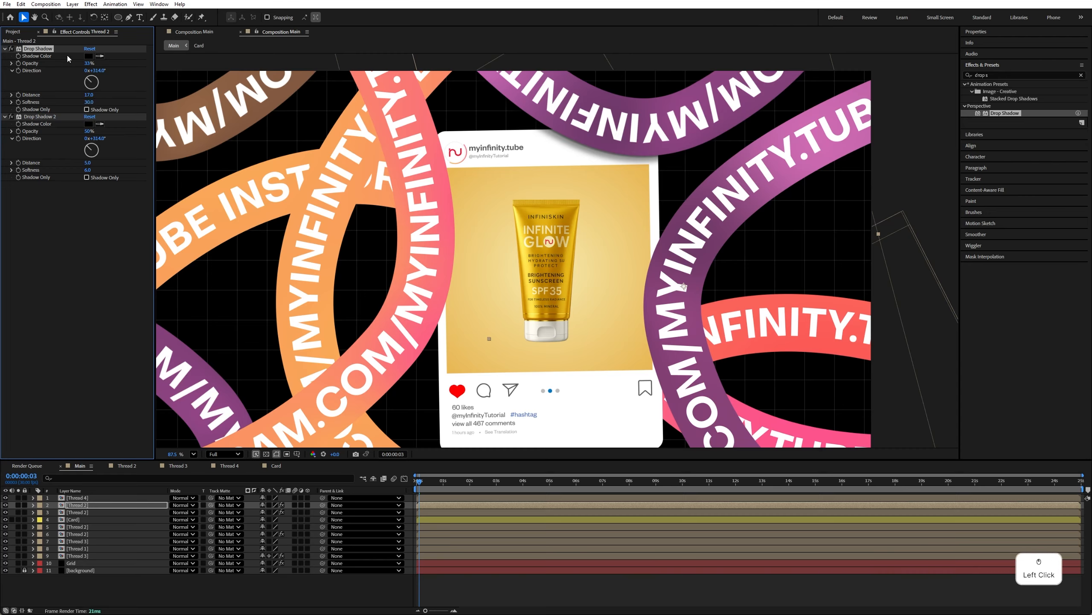
- Copy both Drop Shadow effects onto all the other Thread layers, leaving out the Card layer
{"action": "left_click", "coordinate": [46, 116], "text": "shift"}
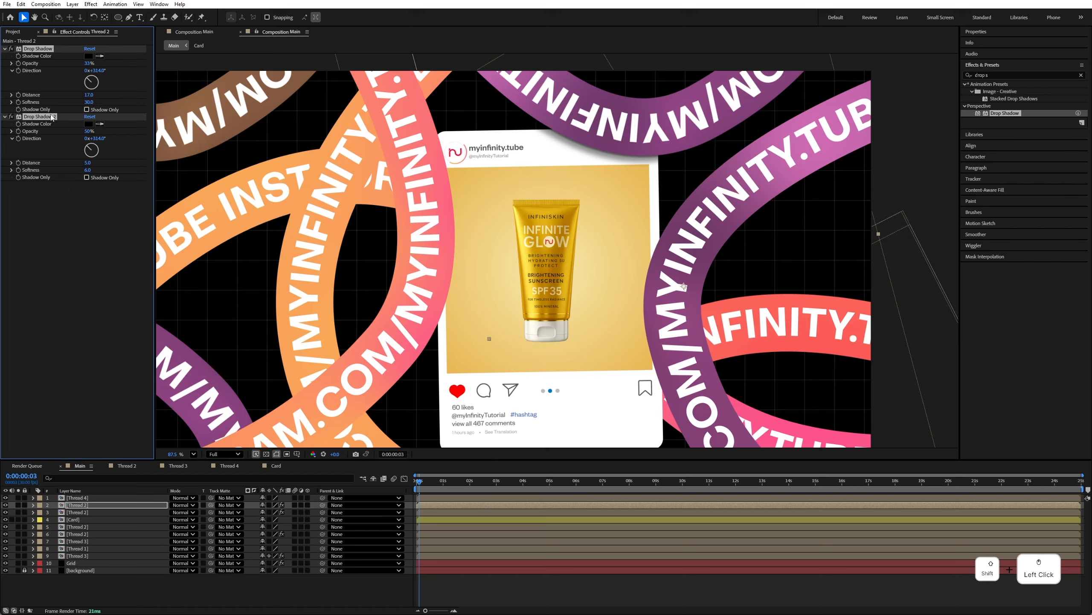
{"action": "key", "text": "ctrl+c"}
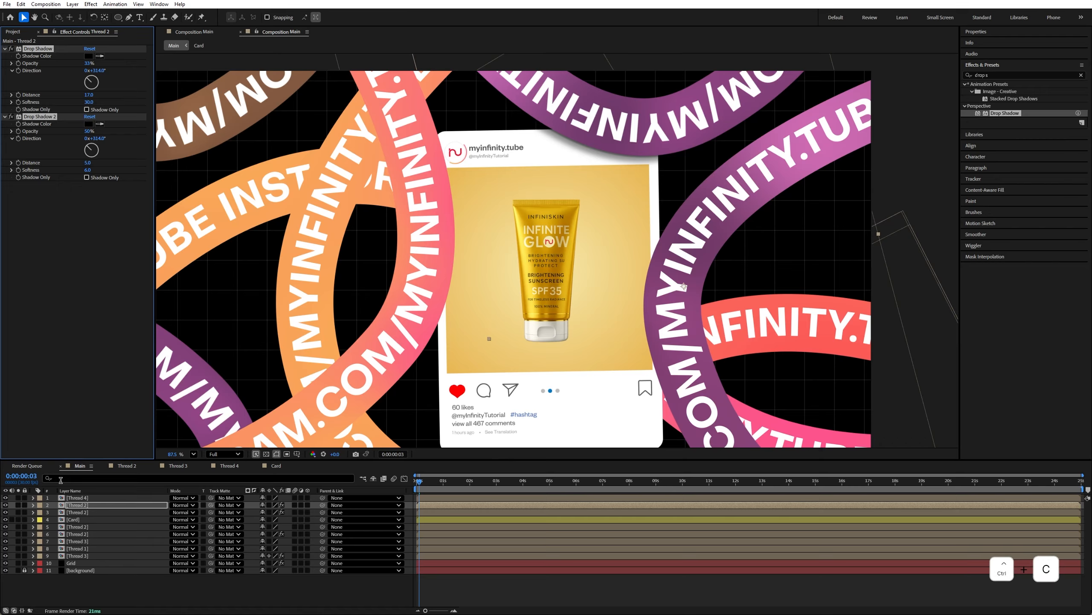
{"action": "left_click", "coordinate": [6, 507]}
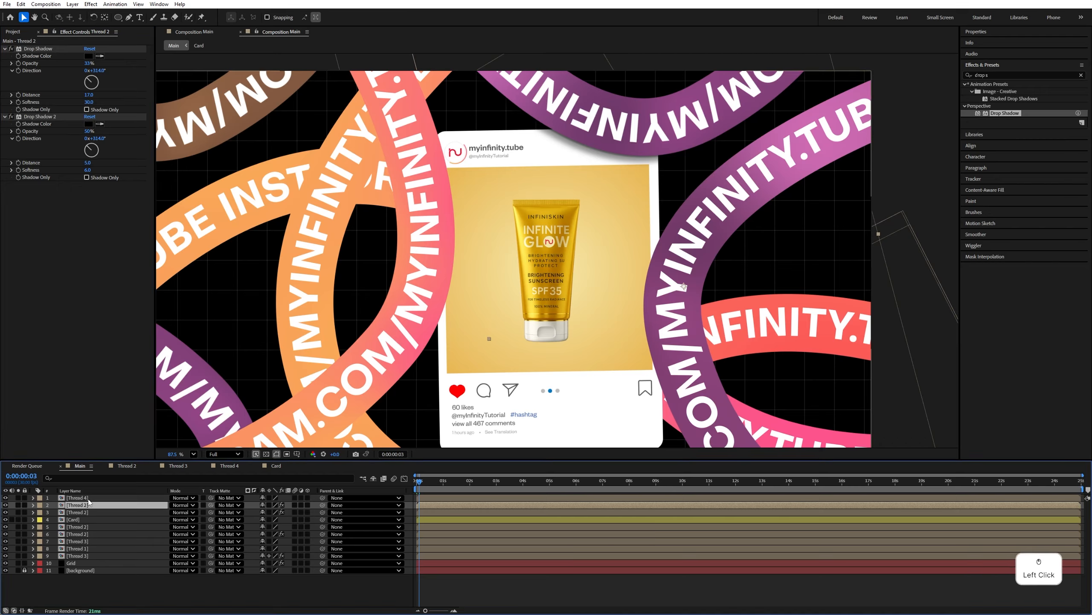
{"action": "left_click", "coordinate": [89, 498]}
{"action": "left_click", "coordinate": [79, 556], "text": "shift"}
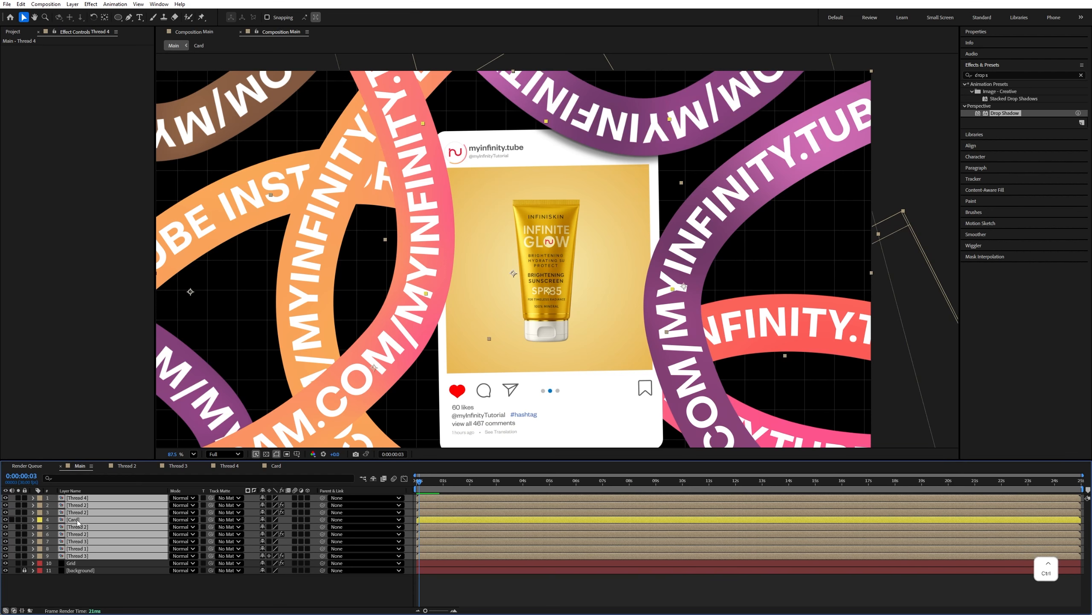
{"action": "left_click", "coordinate": [79, 521], "text": "ctrl"}
{"action": "left_click", "coordinate": [86, 506], "text": "ctrl"}
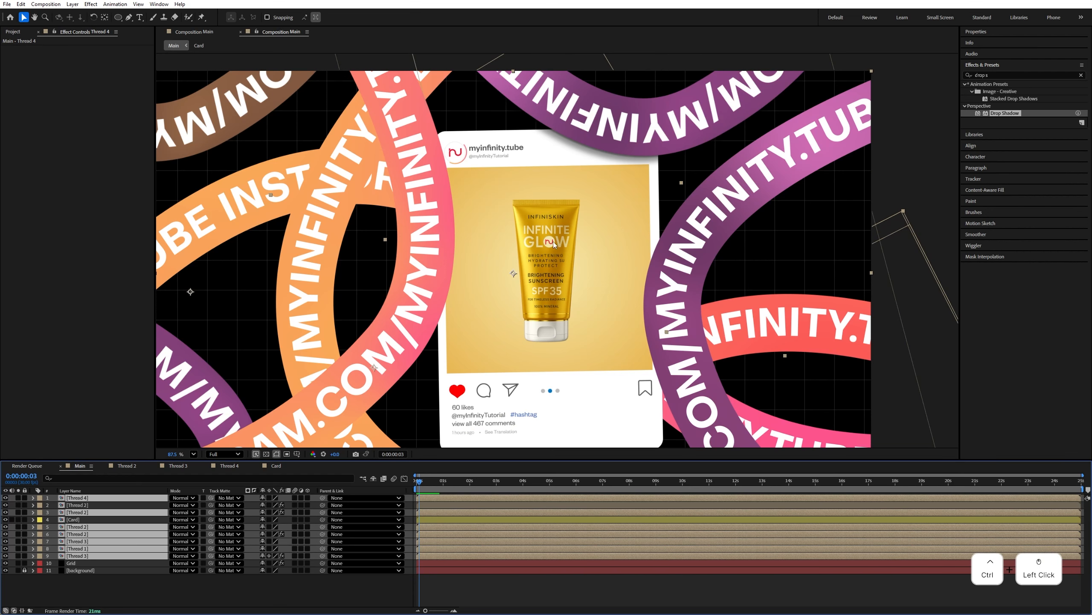
{"action": "key", "text": "ctrl+v"}
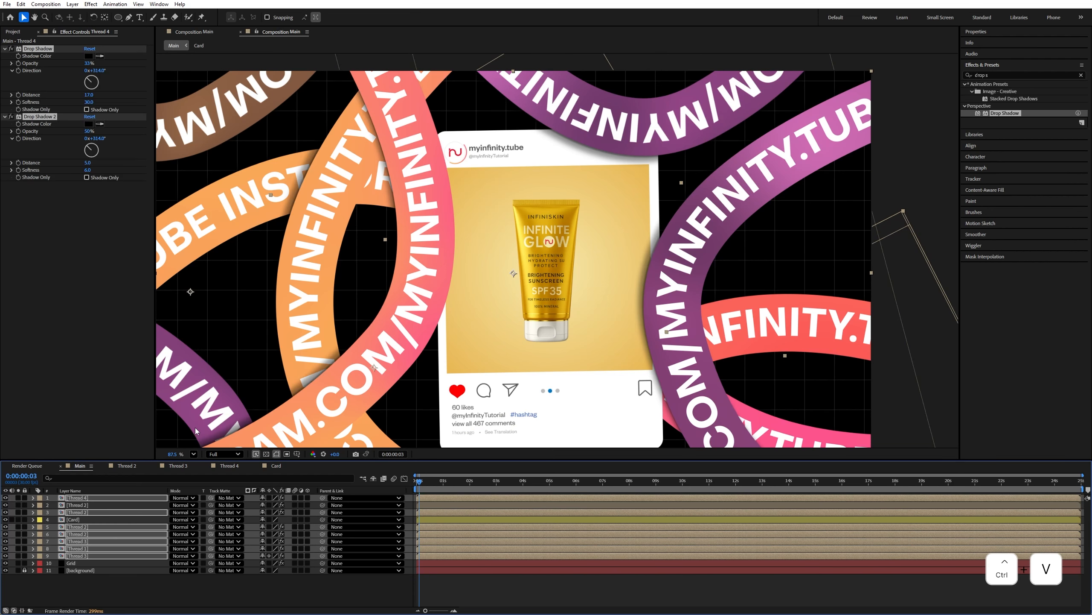
- Apply a Drop Shadow effect to the Card layer with a distance of 42 and a softness of 27
{"action": "scroll", "coordinate": [493, 319], "scroll_direction": "down", "scroll_amount": 3}
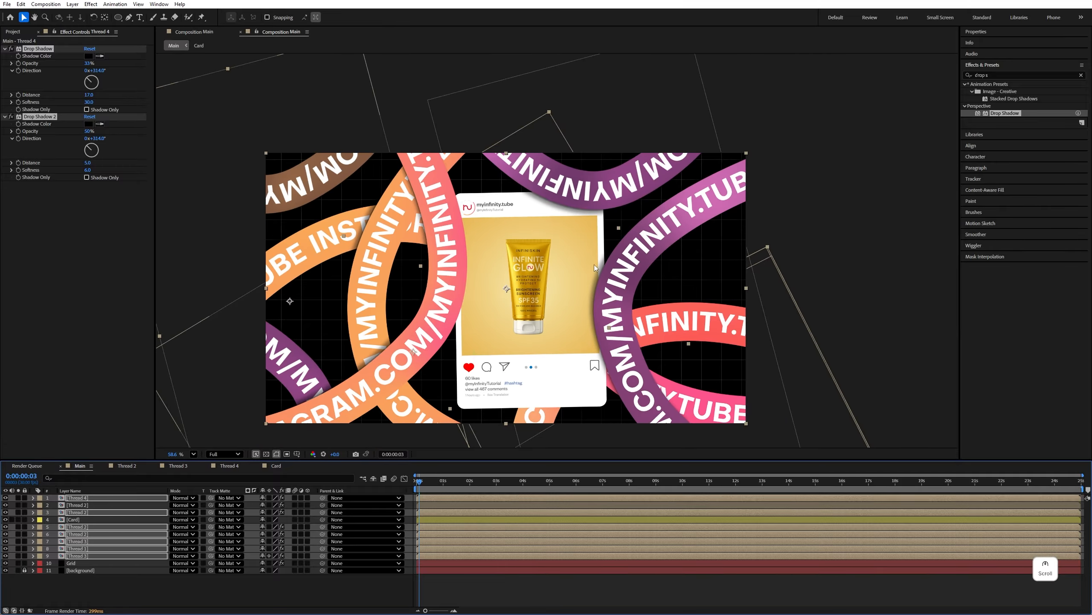
{"action": "scroll", "coordinate": [601, 278], "scroll_direction": "up", "scroll_amount": 1}
{"action": "left_click_drag", "start_coordinate": [600, 279], "coordinate": [592, 247]}
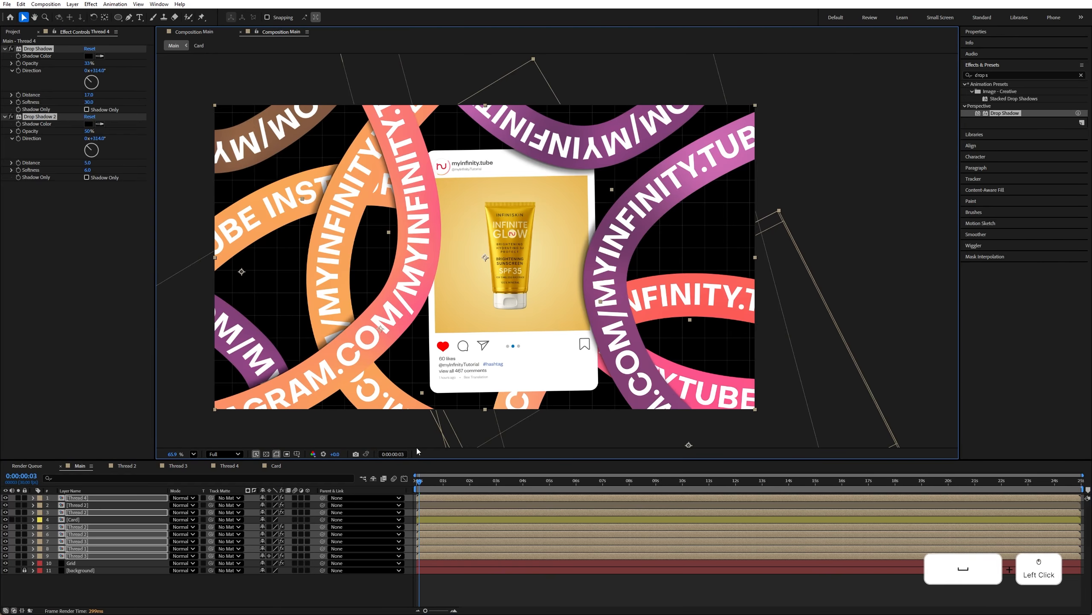
{"action": "left_click", "coordinate": [92, 519]}
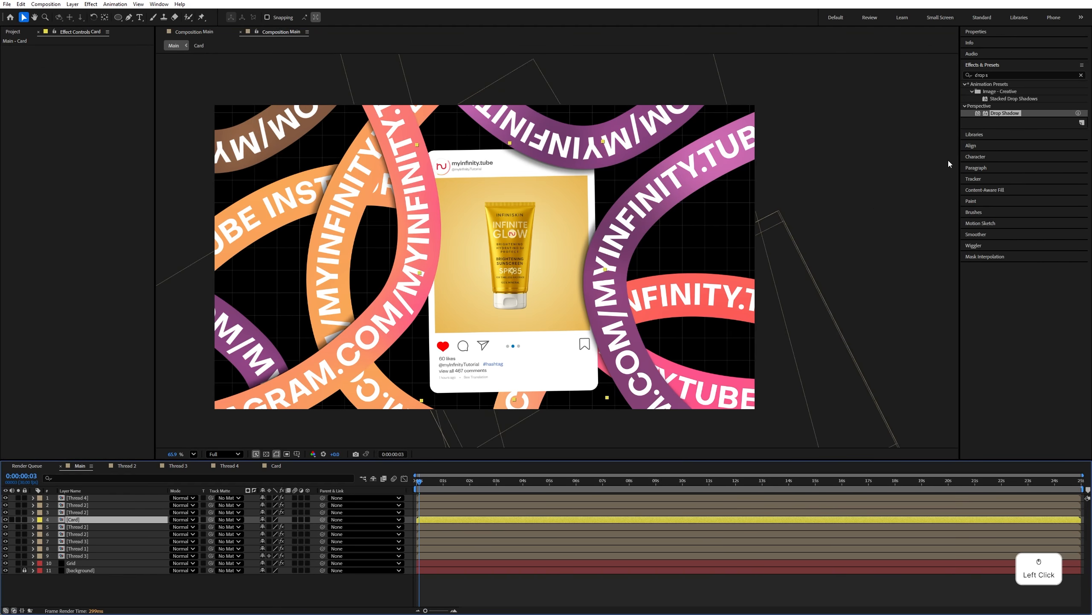
{"action": "left_click_drag", "start_coordinate": [997, 115], "coordinate": [101, 519]}
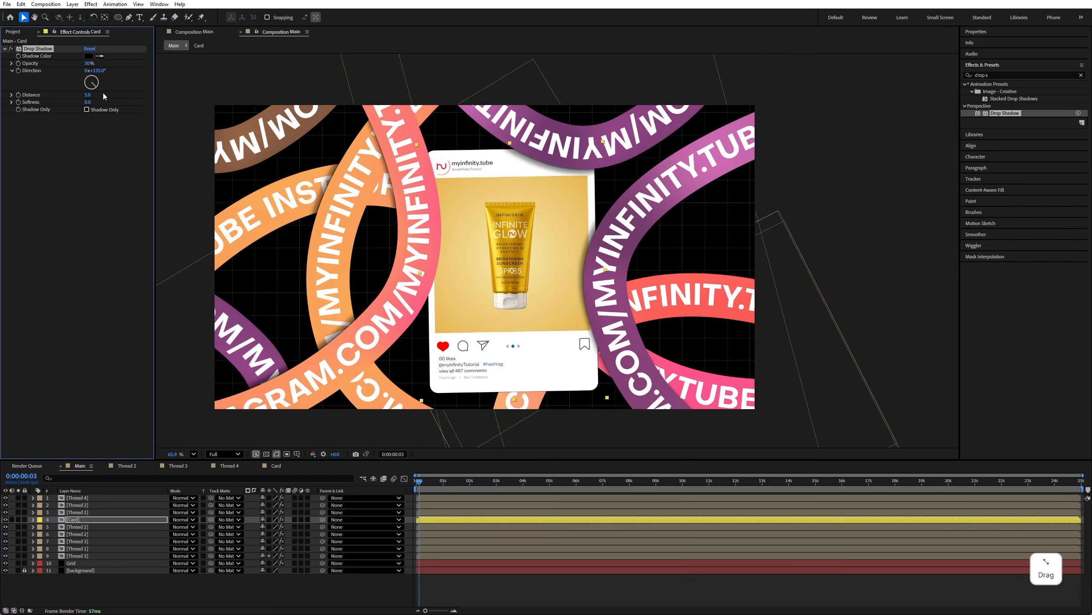
{"action": "left_click_drag", "start_coordinate": [90, 95], "coordinate": [99, 94]}
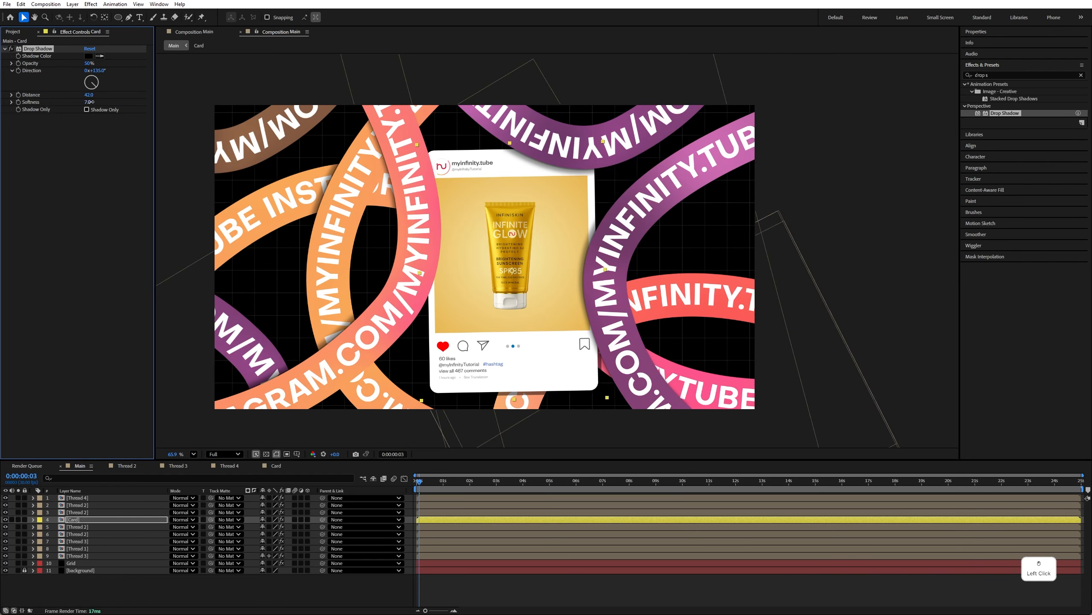
{"action": "left_click_drag", "start_coordinate": [88, 102], "coordinate": [93, 101]}
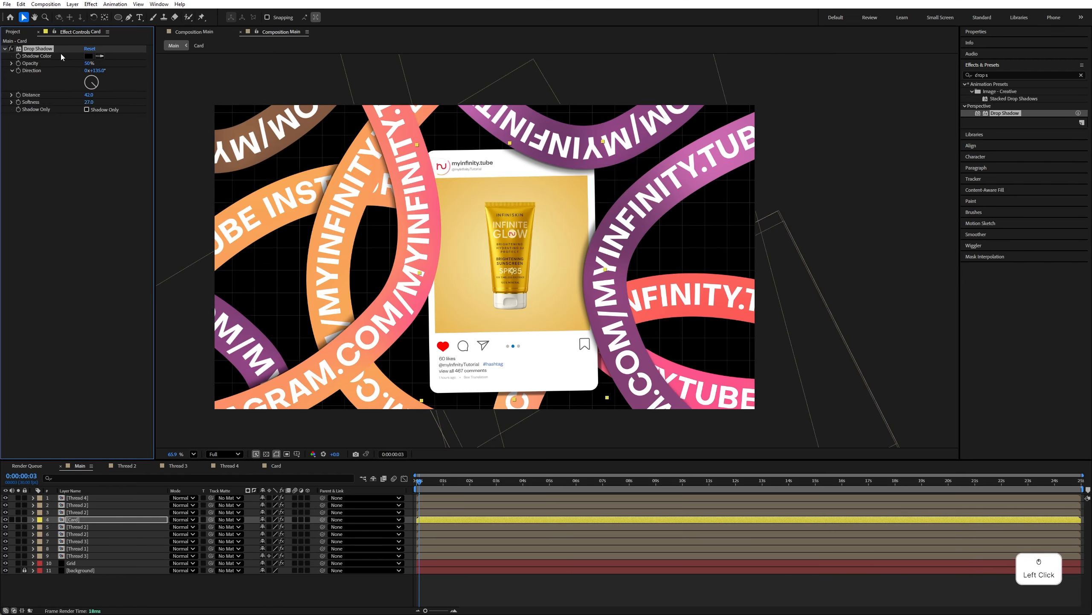
- Duplicate the card's Drop Shadow, setting the original to distance 67 and opacity 40%, and the copy to distance 30, softness 11 and opacity 45%
{"action": "key", "text": "ctrl+d"}
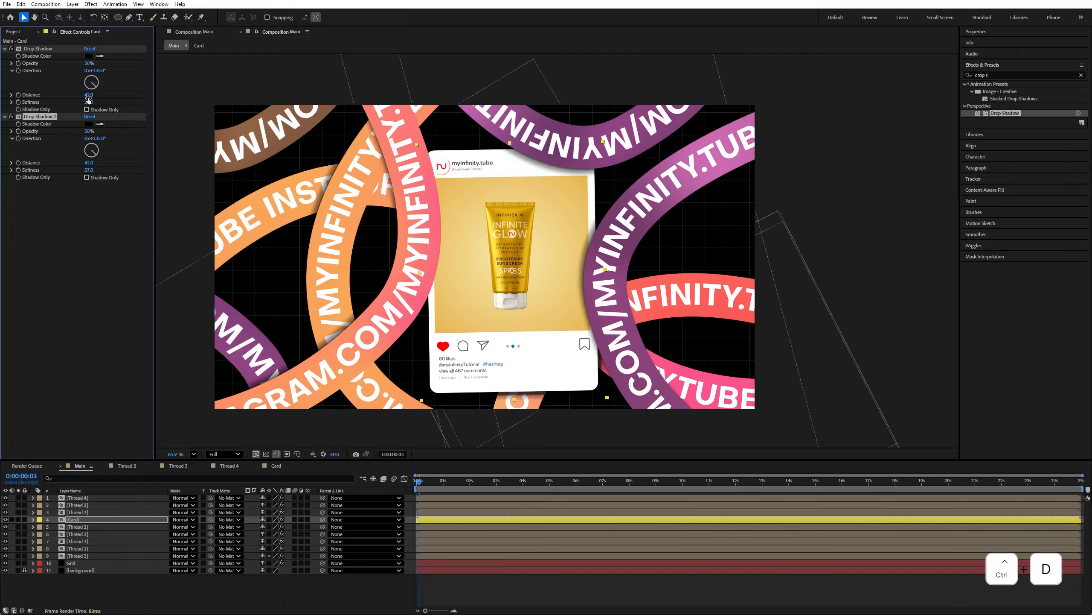
{"action": "left_click_drag", "start_coordinate": [88, 97], "coordinate": [78, 63]}
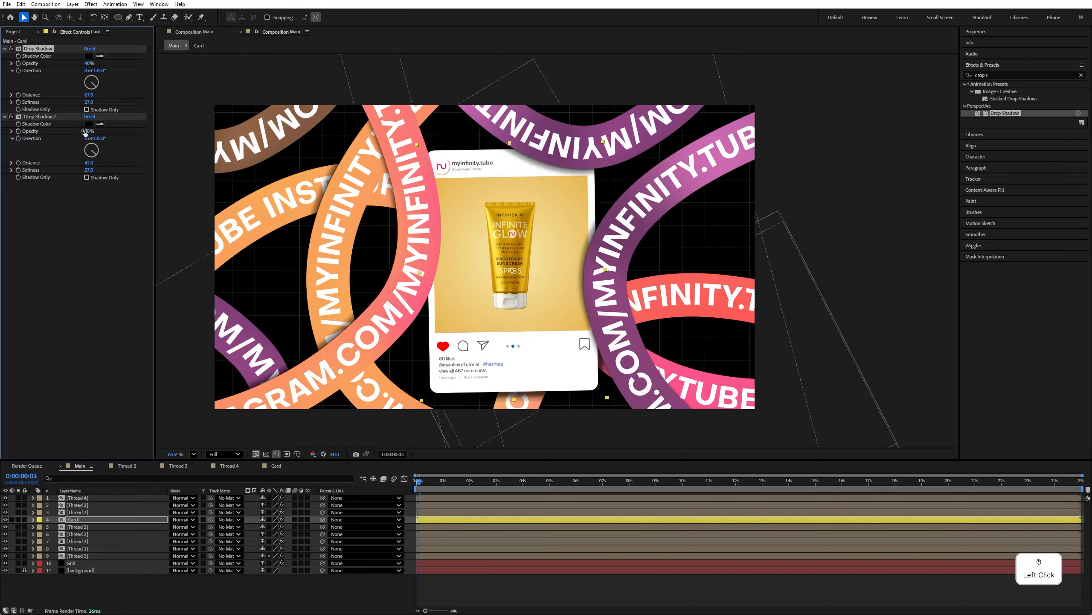
{"action": "left_click_drag", "start_coordinate": [85, 133], "coordinate": [79, 132]}
{"action": "left_click_drag", "start_coordinate": [88, 170], "coordinate": [88, 170]}
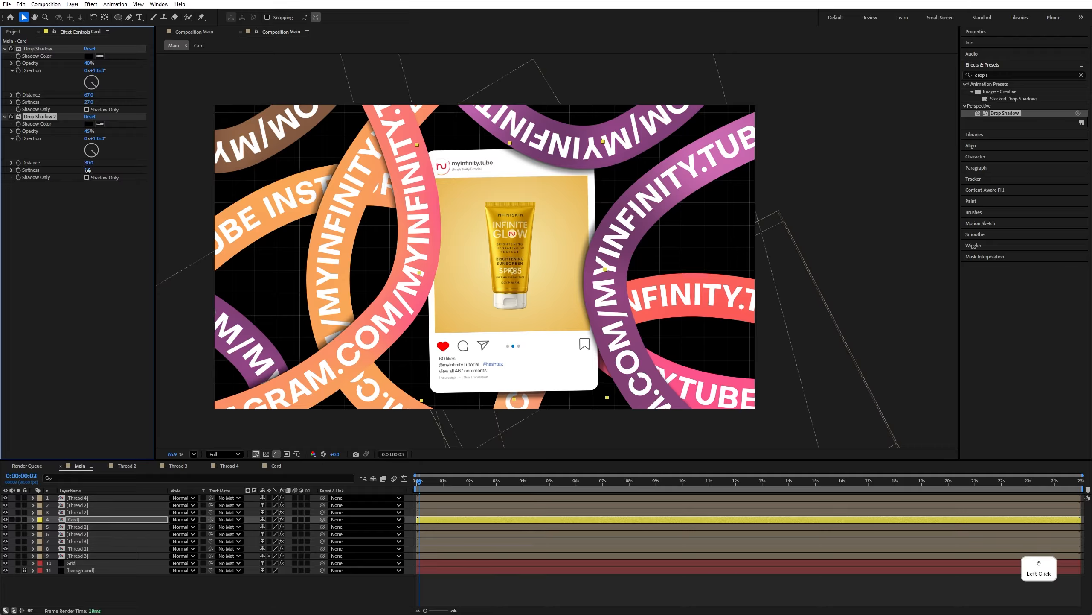
{"action": "left_click", "coordinate": [90, 272]}
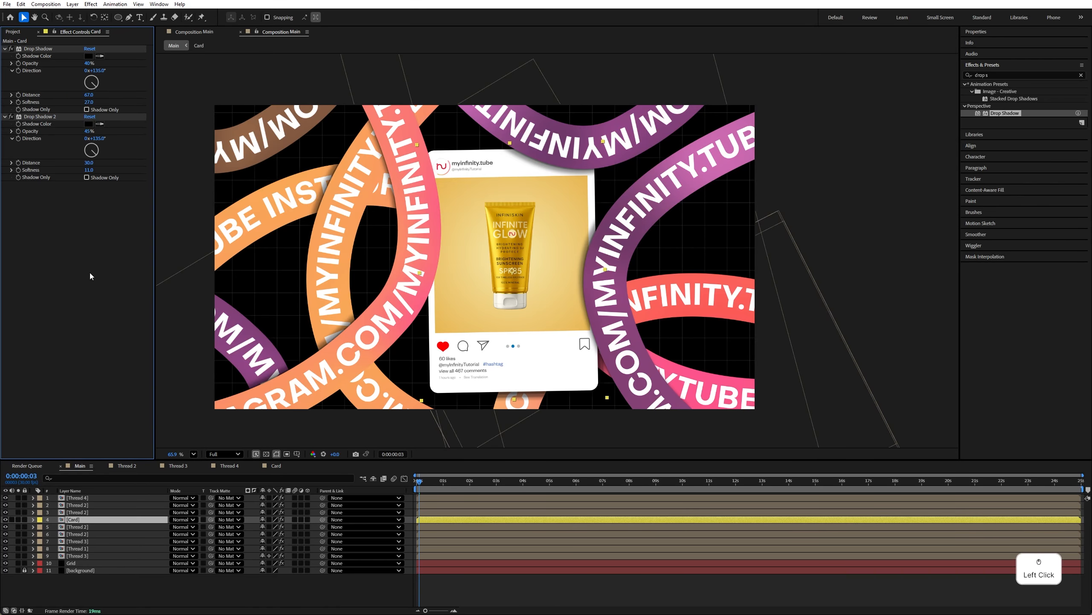
- Fit the composition in the viewer, preview the shadowed ribbons and card, and select the lowest Thread 3 layer
{"action": "left_click", "coordinate": [192, 454]}
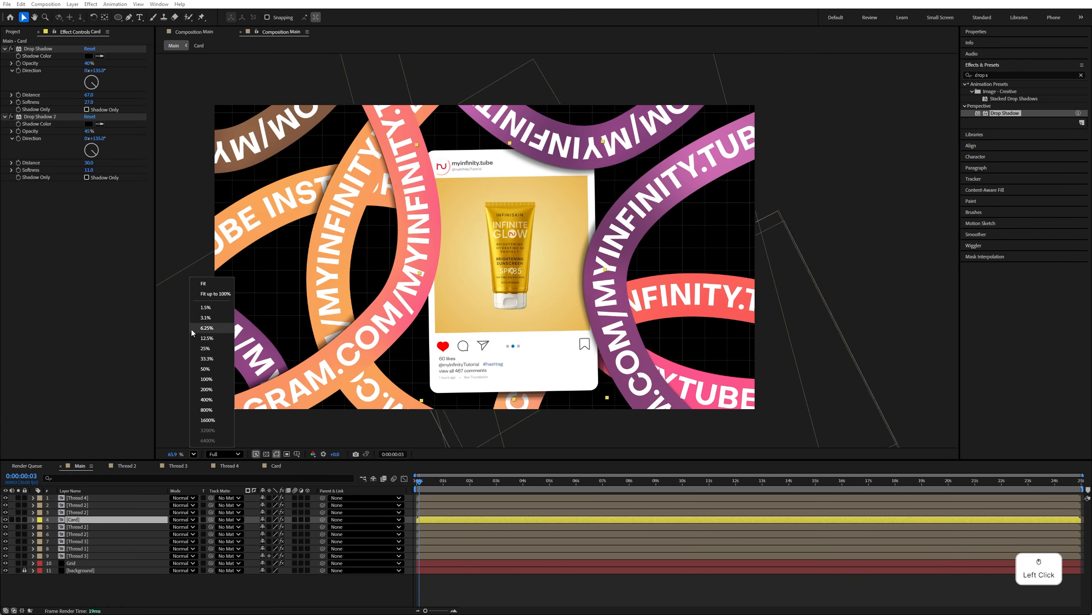
{"action": "left_click", "coordinate": [203, 284]}
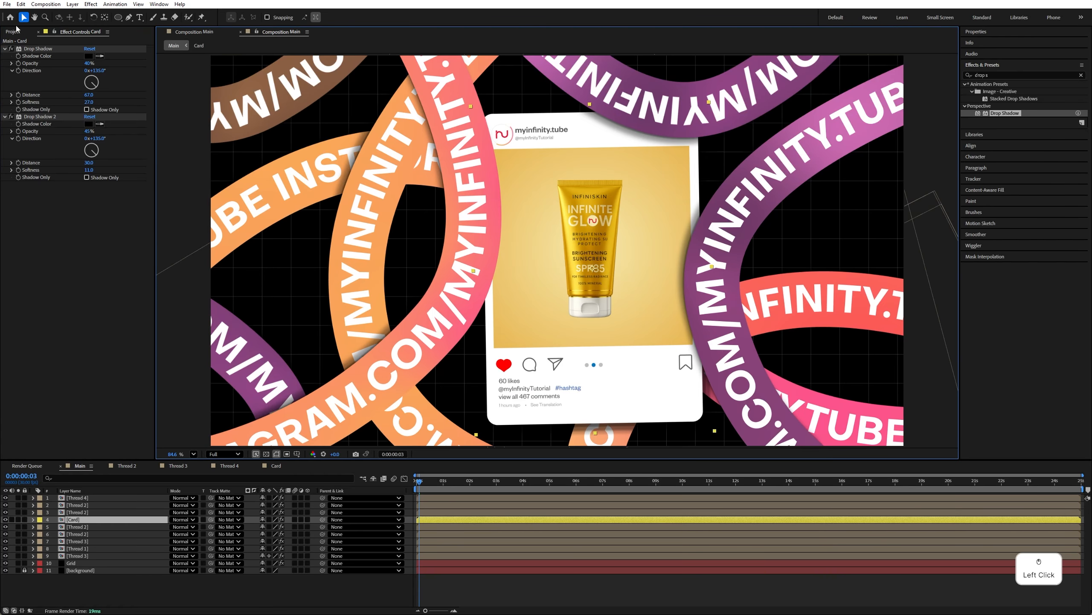
{"action": "key", "text": "space"}
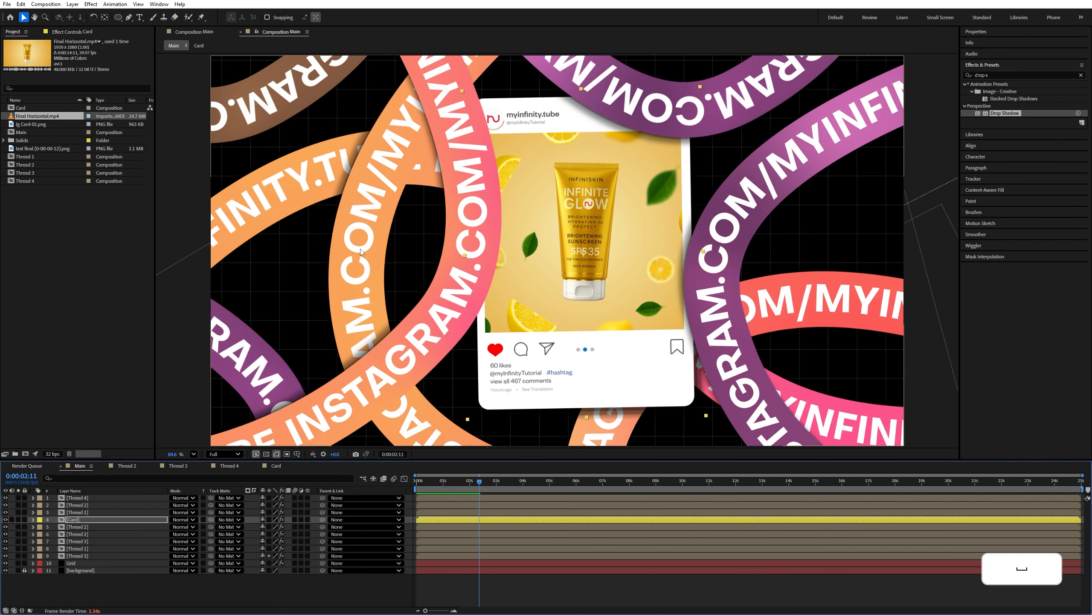
{"action": "left_click", "coordinate": [76, 555]}
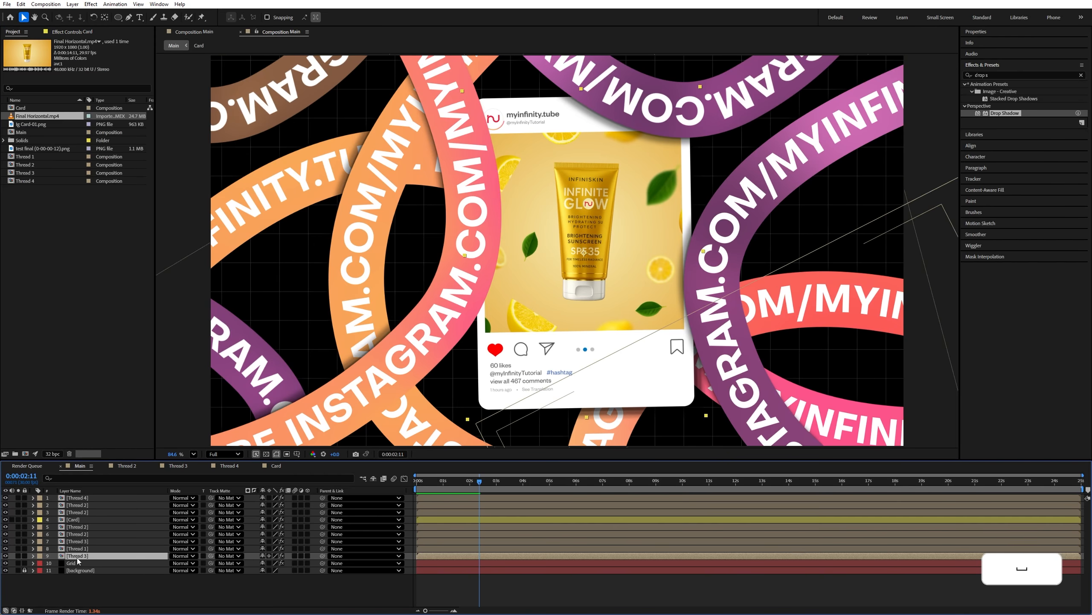
- Identify the Thread 1 layer by toggling layer visibility and move it above the upper of the two adjacent Thread 3 layers
{"action": "left_click", "coordinate": [70, 549]}
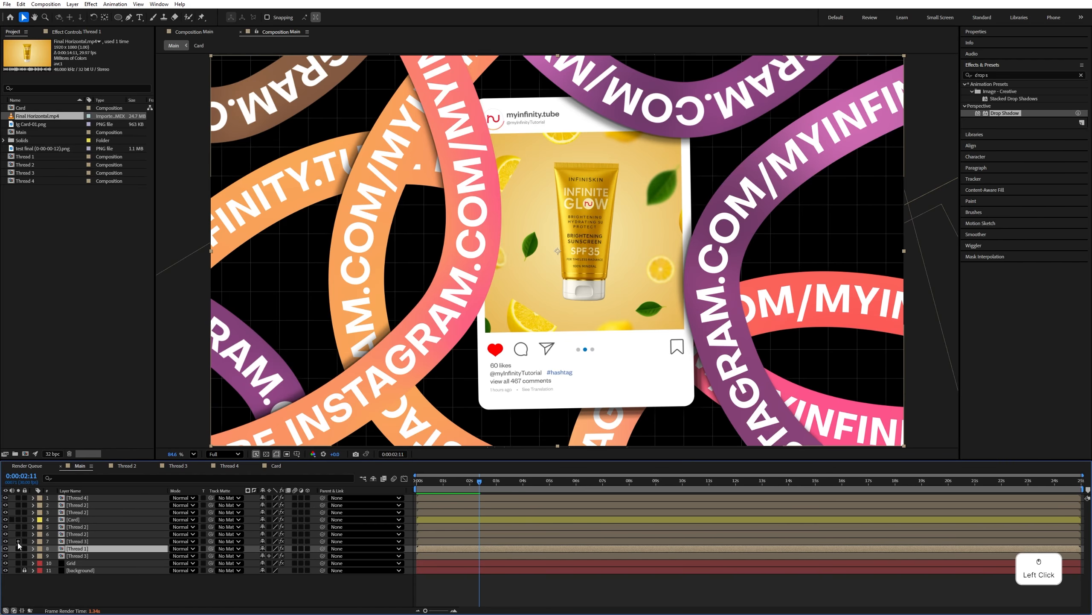
{"action": "left_click", "coordinate": [5, 545]}
{"action": "left_click", "coordinate": [5, 545]}
{"action": "left_click_drag", "start_coordinate": [73, 549], "coordinate": [74, 542]}
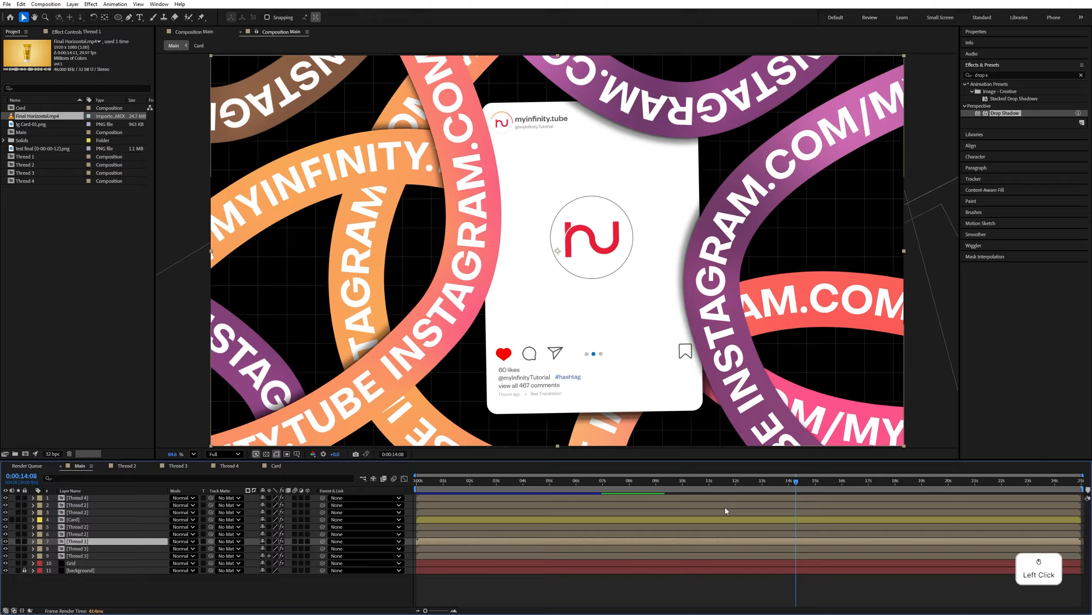
- Shorten the Main composition's work area to end at about 0:00:14:09 and save the project
{"action": "left_click_drag", "start_coordinate": [795, 481], "coordinate": [796, 484]}
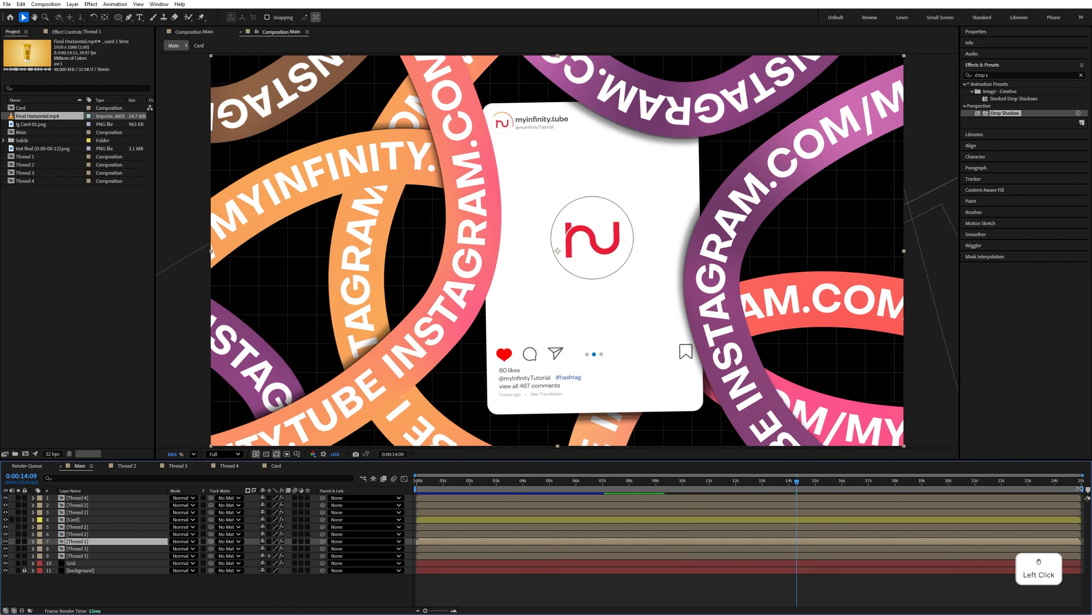
{"action": "left_click_drag", "start_coordinate": [1081, 489], "coordinate": [799, 503]}
{"action": "key", "text": "ctrl+s"}
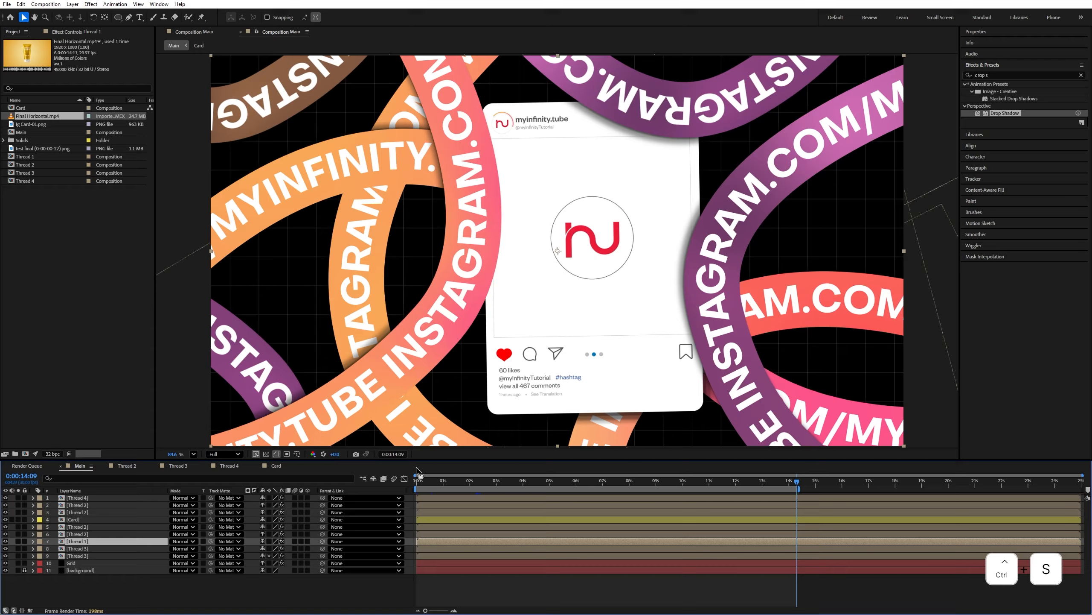
{"action": "left_click", "coordinate": [423, 485]}
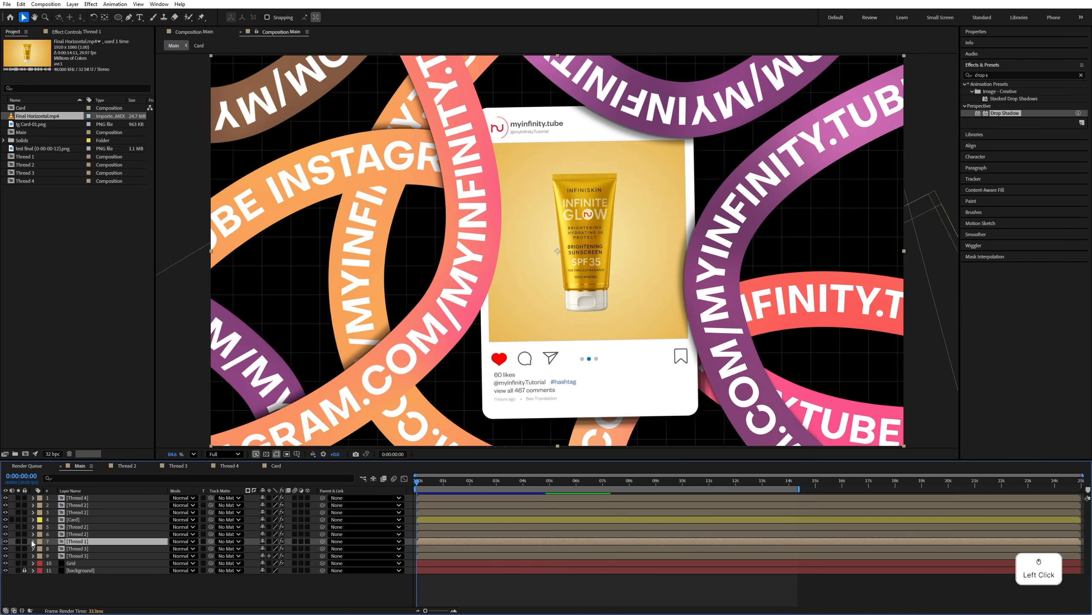
- Adjust the direction of the first Drop Shadow on the Thread 1 layer and preview the composition
{"action": "left_click", "coordinate": [4, 541]}
{"action": "left_click", "coordinate": [5, 541]}
{"action": "left_click", "coordinate": [51, 32]}
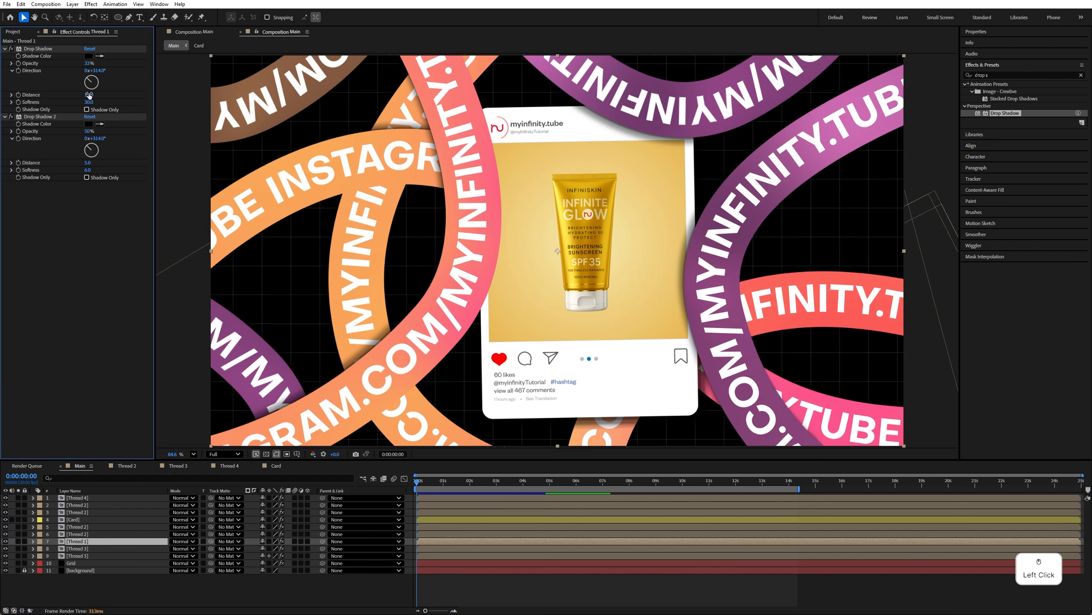
{"action": "left_click_drag", "start_coordinate": [98, 70], "coordinate": [80, 85]}
{"action": "key", "text": "space"}
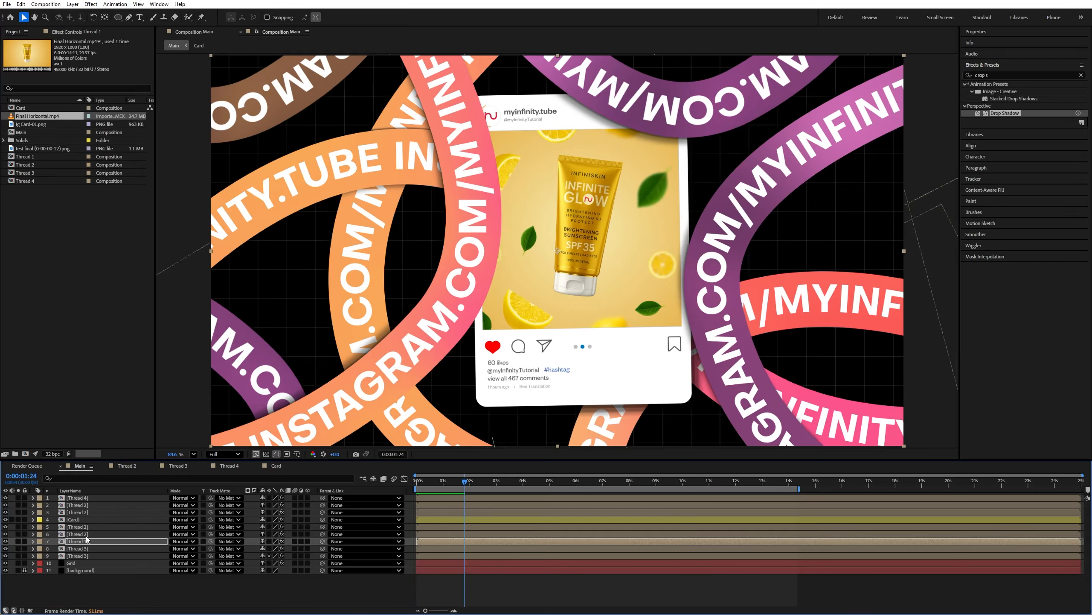
- Set the Thread 4 layer's first Drop Shadow direction to 1x+18° and its second to 1x+28°, and preview the composition
{"action": "left_click", "coordinate": [27, 534]}
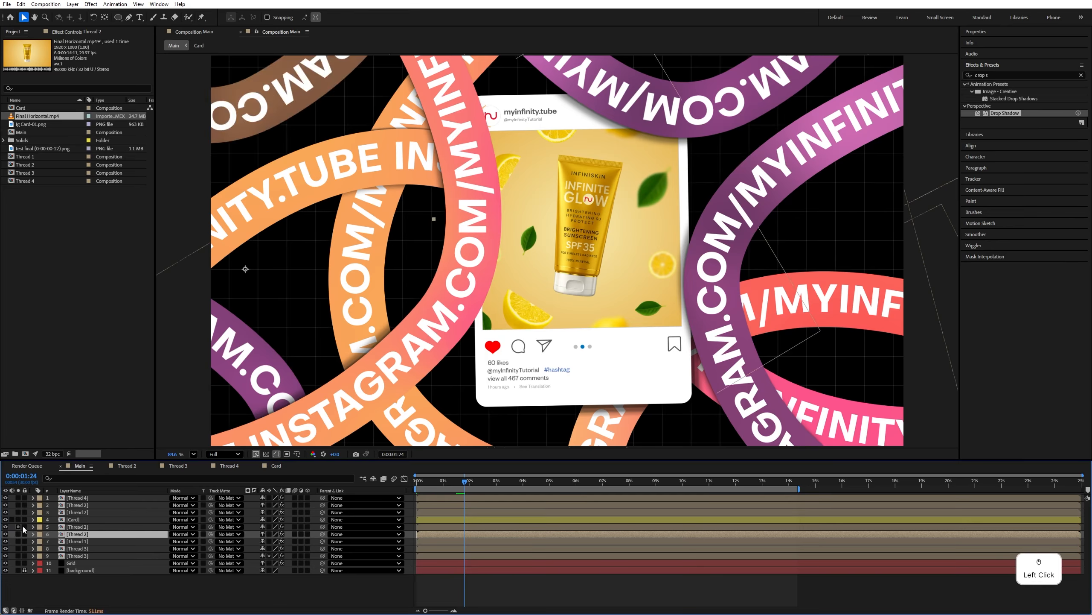
{"action": "left_click", "coordinate": [24, 498]}
{"action": "left_click", "coordinate": [6, 497]}
{"action": "left_click", "coordinate": [6, 498]}
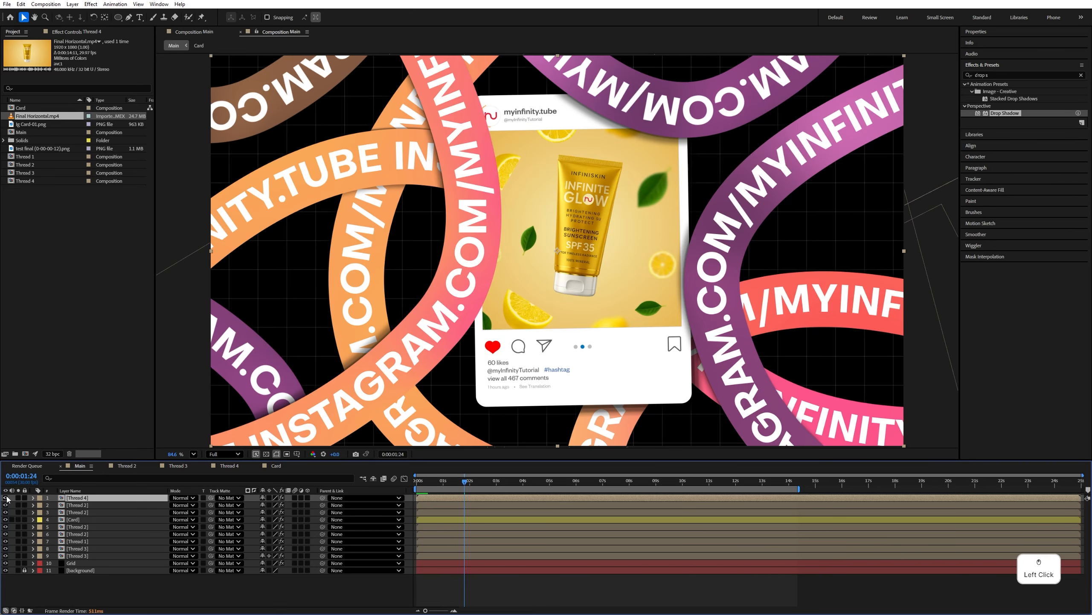
{"action": "left_click", "coordinate": [87, 32]}
{"action": "left_click_drag", "start_coordinate": [95, 70], "coordinate": [125, 73]}
{"action": "left_click_drag", "start_coordinate": [98, 139], "coordinate": [60, 133]}
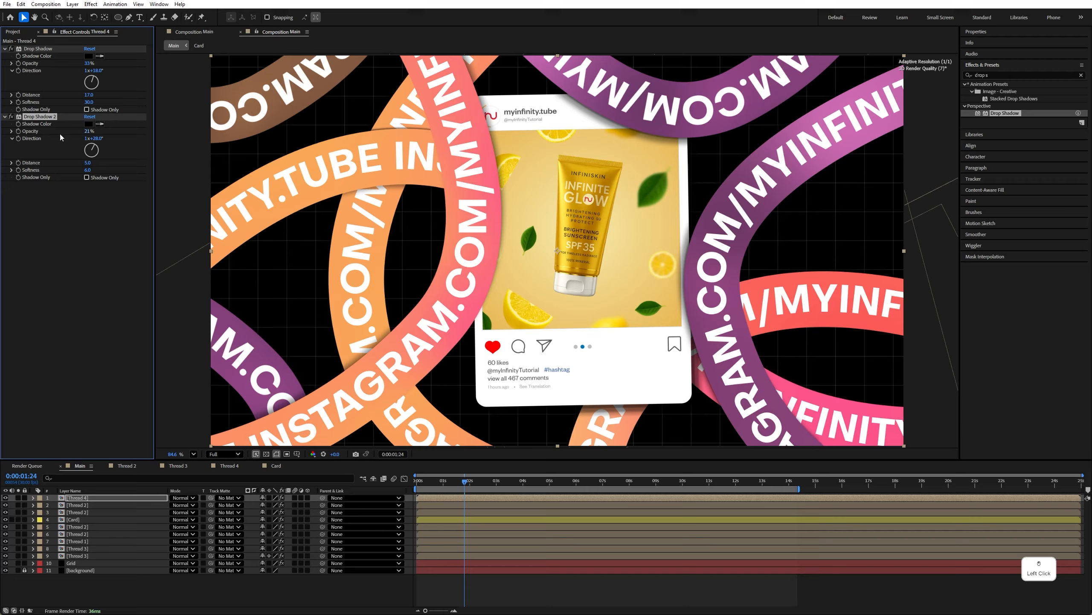
{"action": "left_click", "coordinate": [12, 32]}
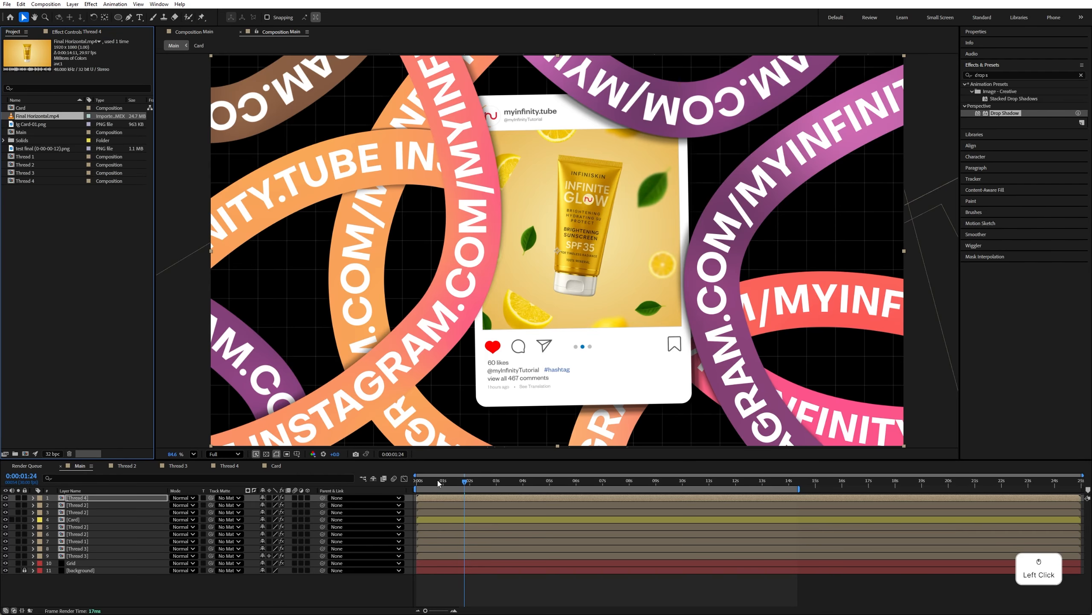
{"action": "key", "text": "space"}
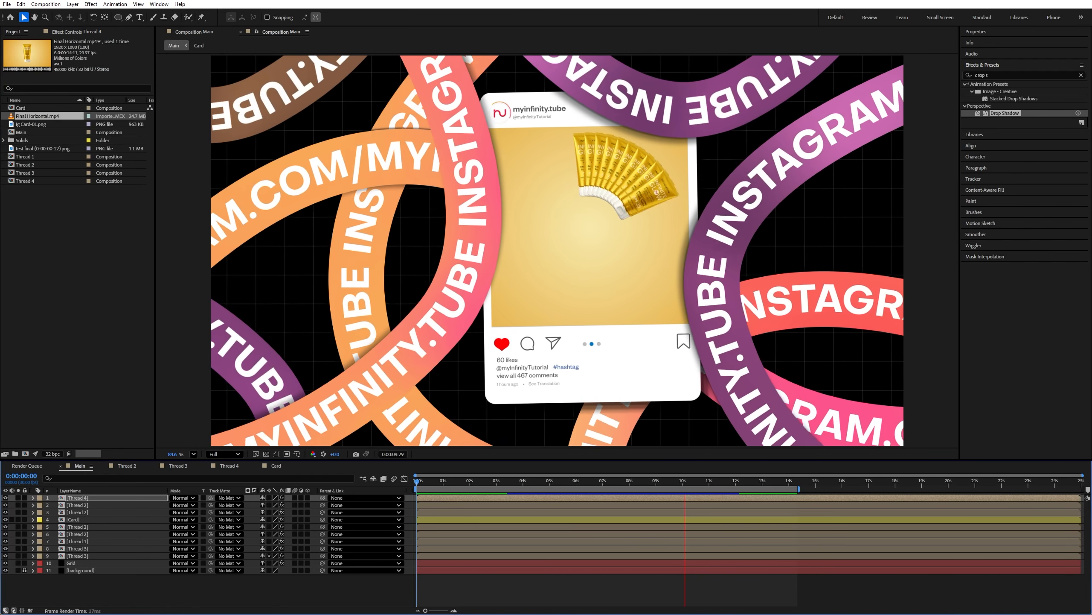